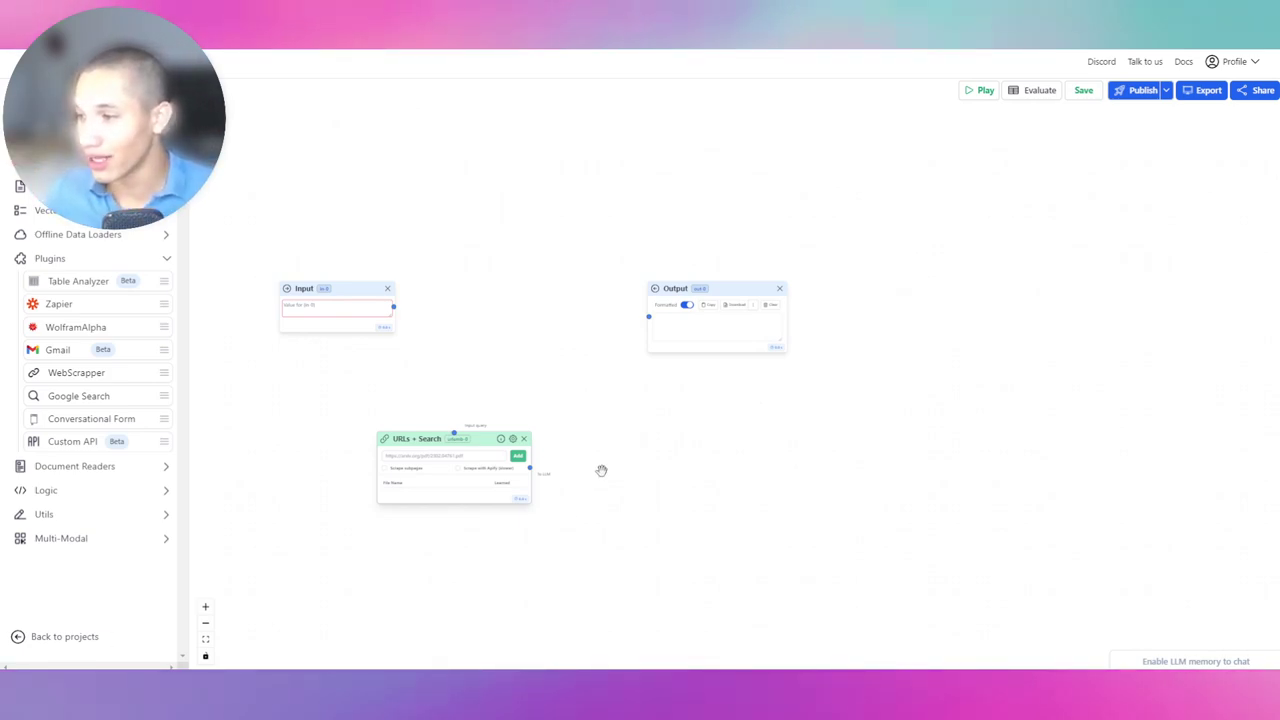
Step: Delete the URLs + Search node from the flow
click(523, 438)
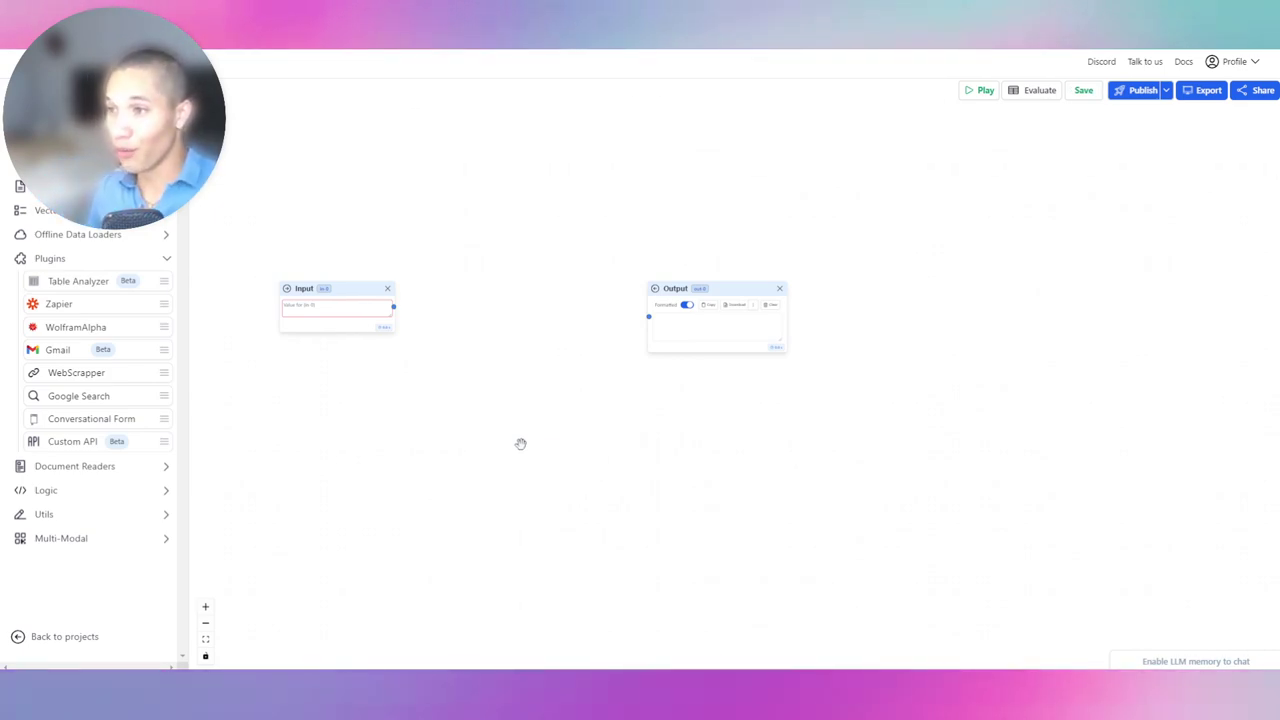
click(52, 260)
click(86, 283)
click(86, 283)
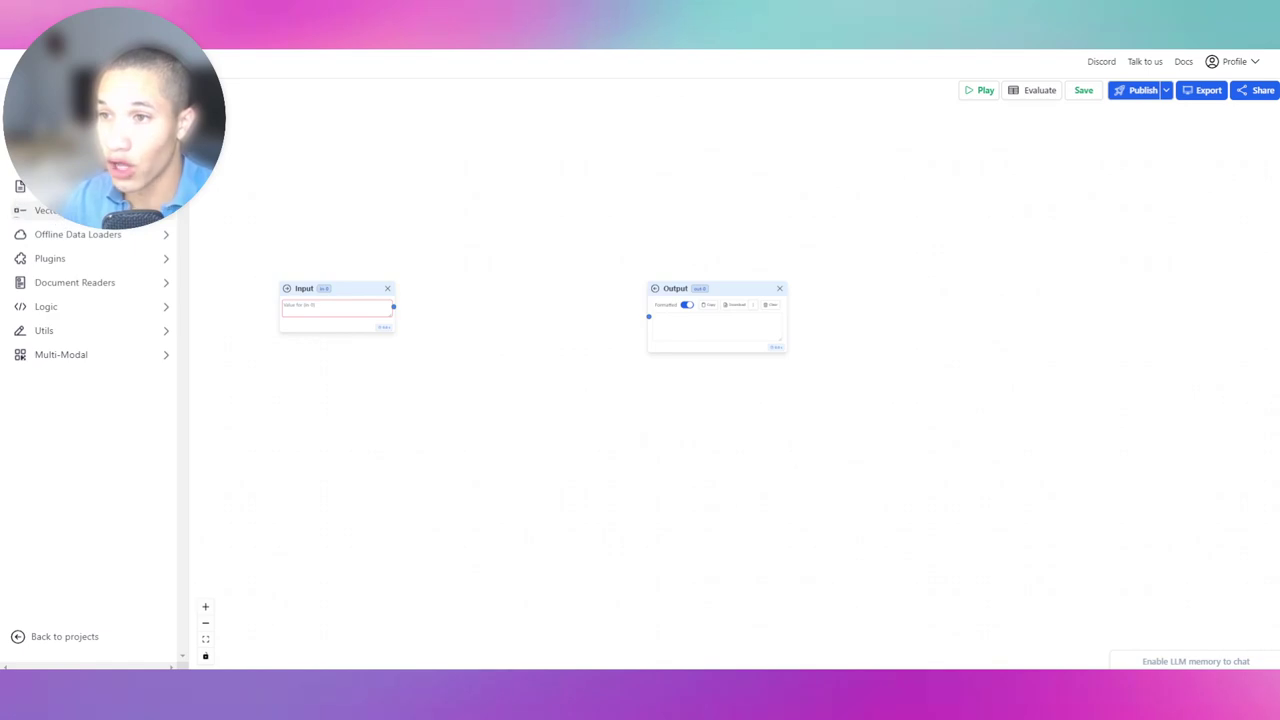
Step: Add an OpenAI node set to gpt-4 and clear its default system prompt
click(60, 162)
drag(60, 185, 427, 261)
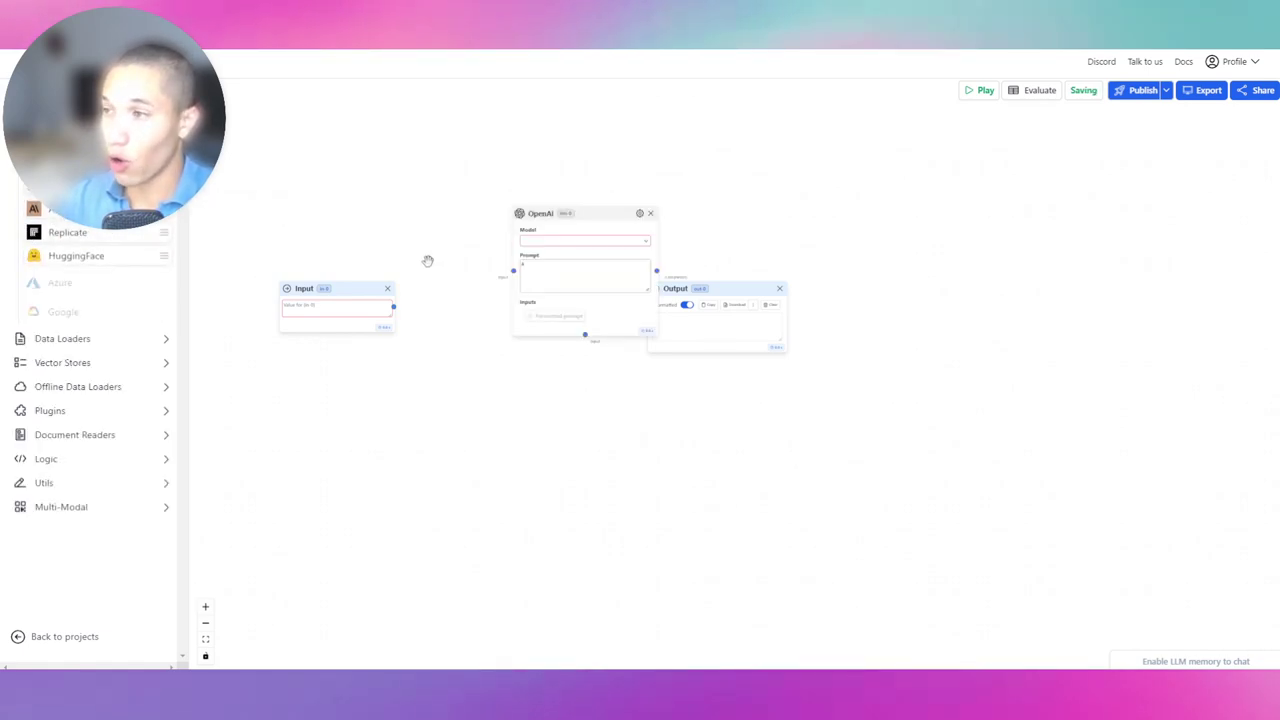
drag(594, 215, 533, 186)
click(560, 210)
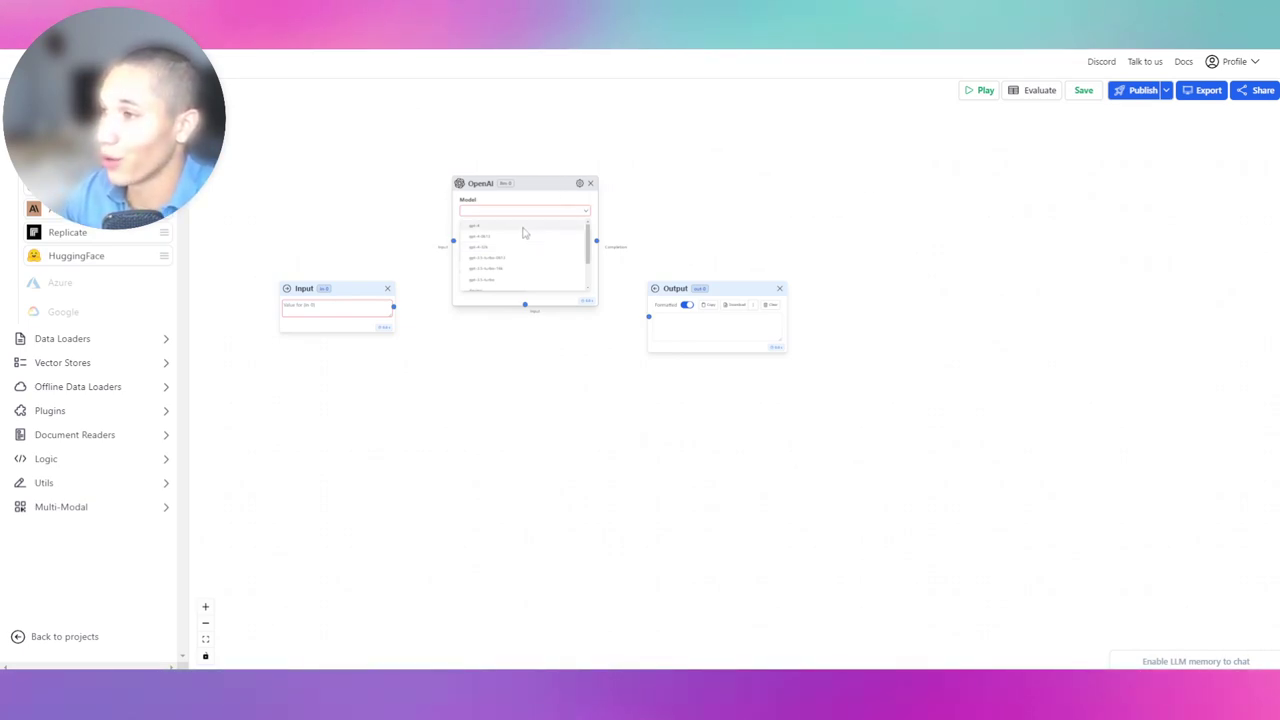
click(523, 229)
double_click(521, 236)
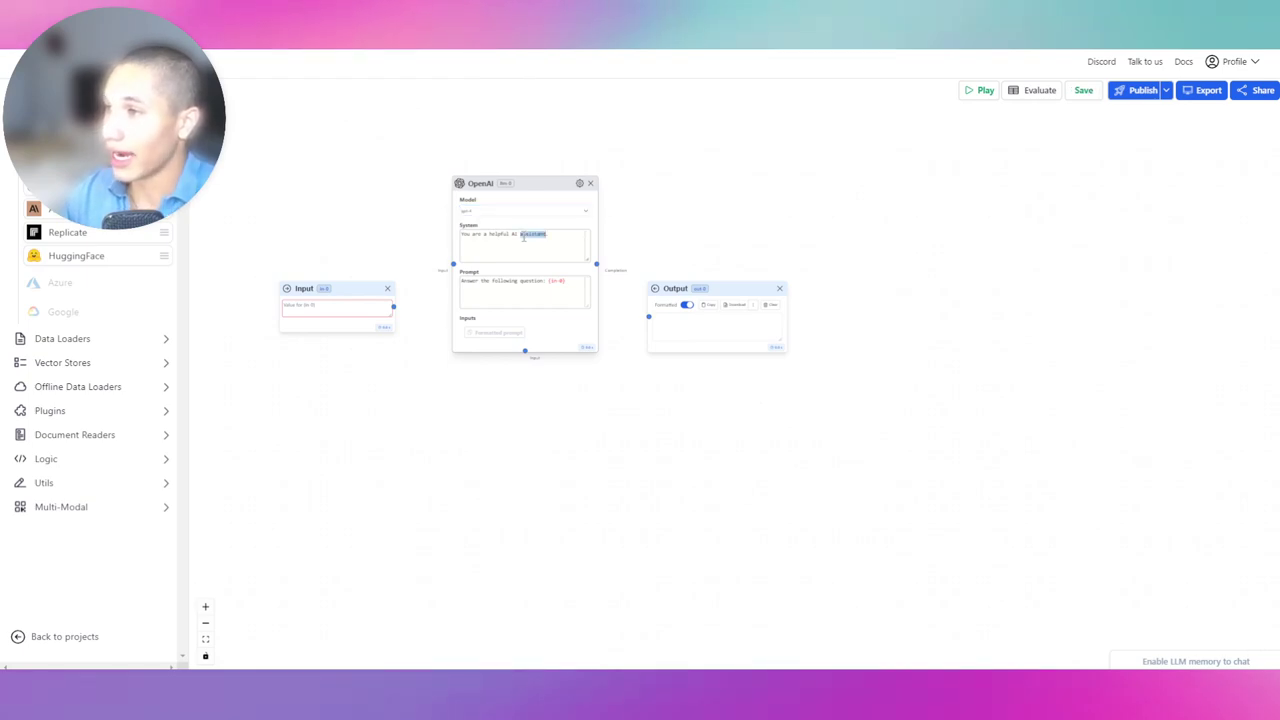
key(ctrl+a)
key(BackSpace)
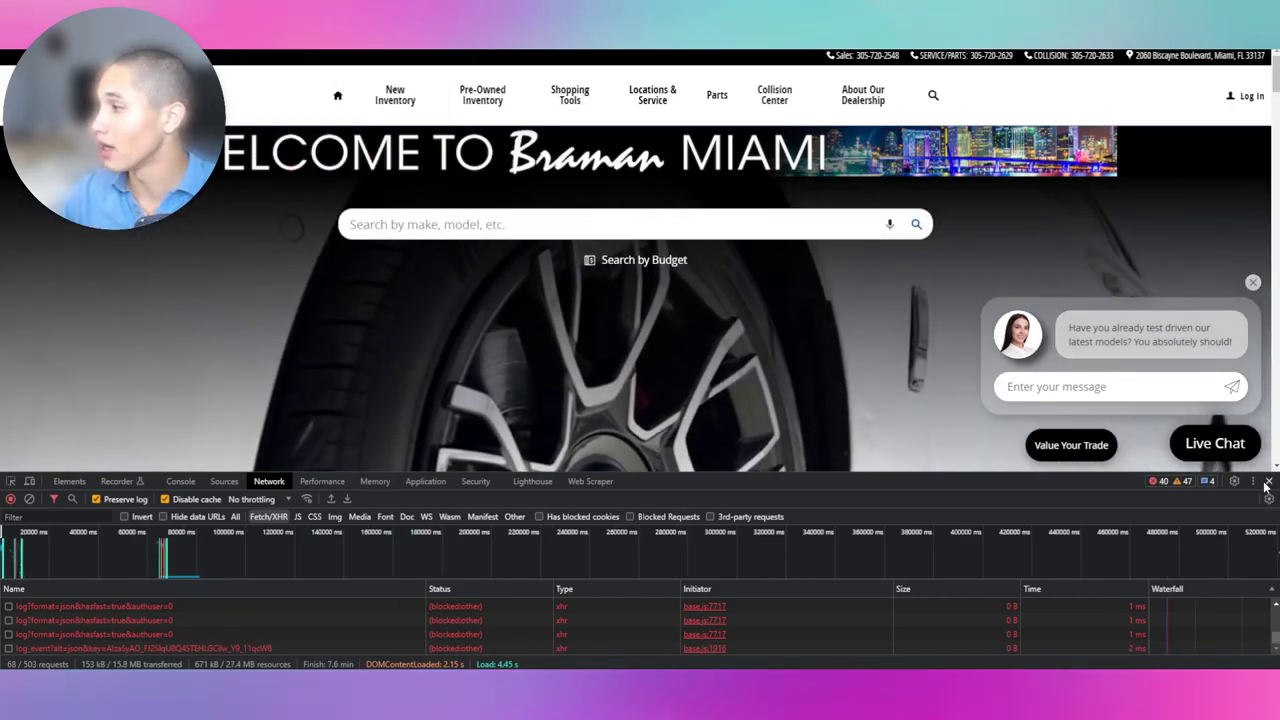
Step: Begin the system prompt with 'You are a sales representative for Braman Miami.'
click(1268, 481)
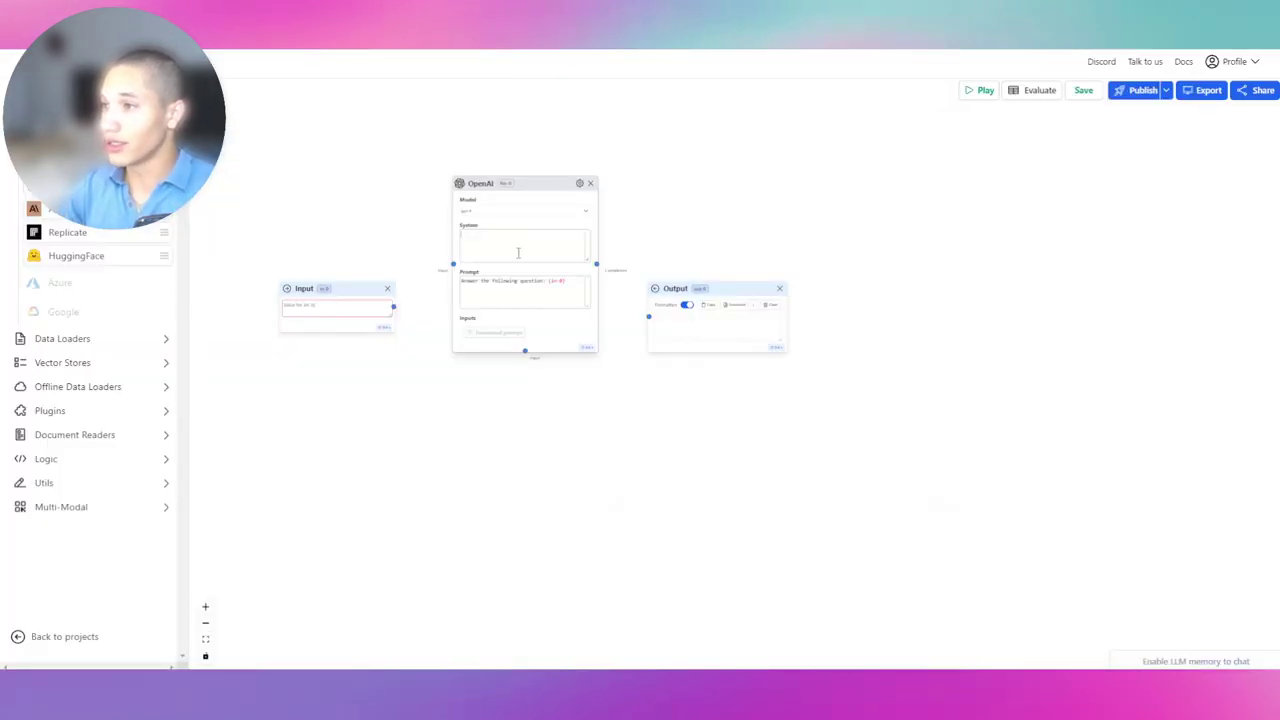
click(518, 252)
text(You)
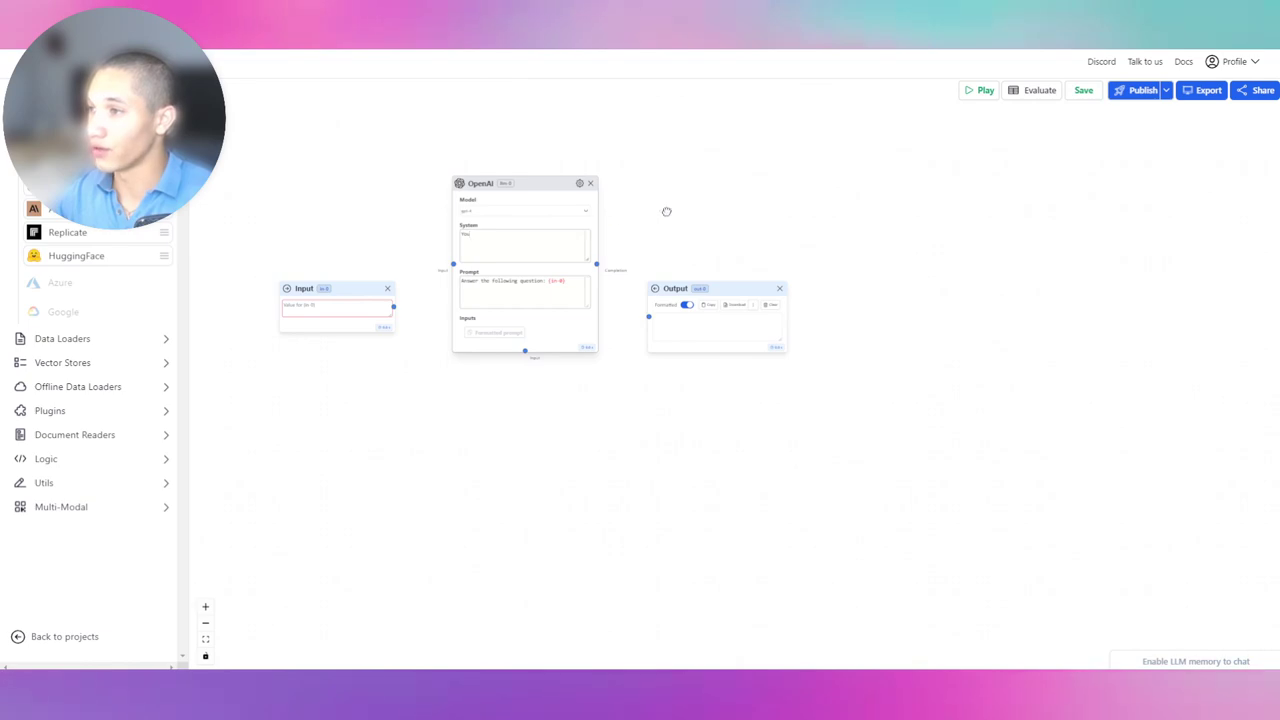
scroll(676, 214, up, 10)
scroll(600, 245, down, 8)
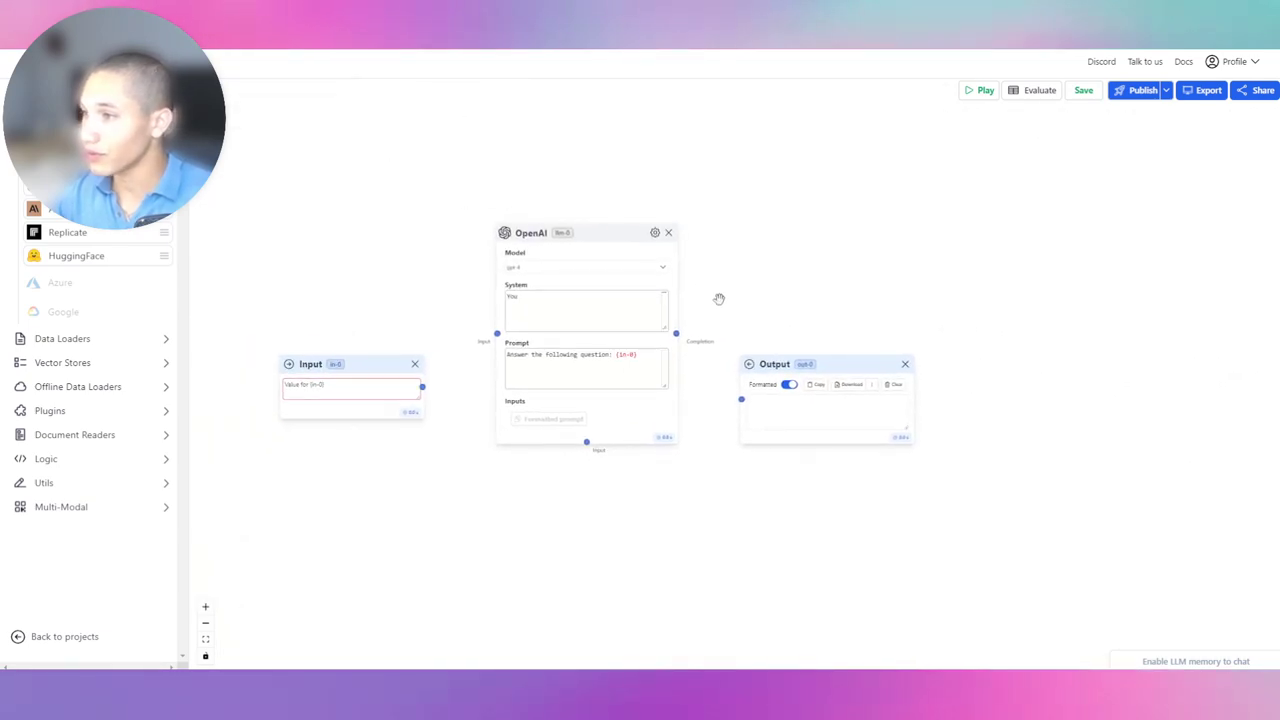
scroll(715, 290, up, 10)
drag(821, 305, 1100, 271)
click(786, 291)
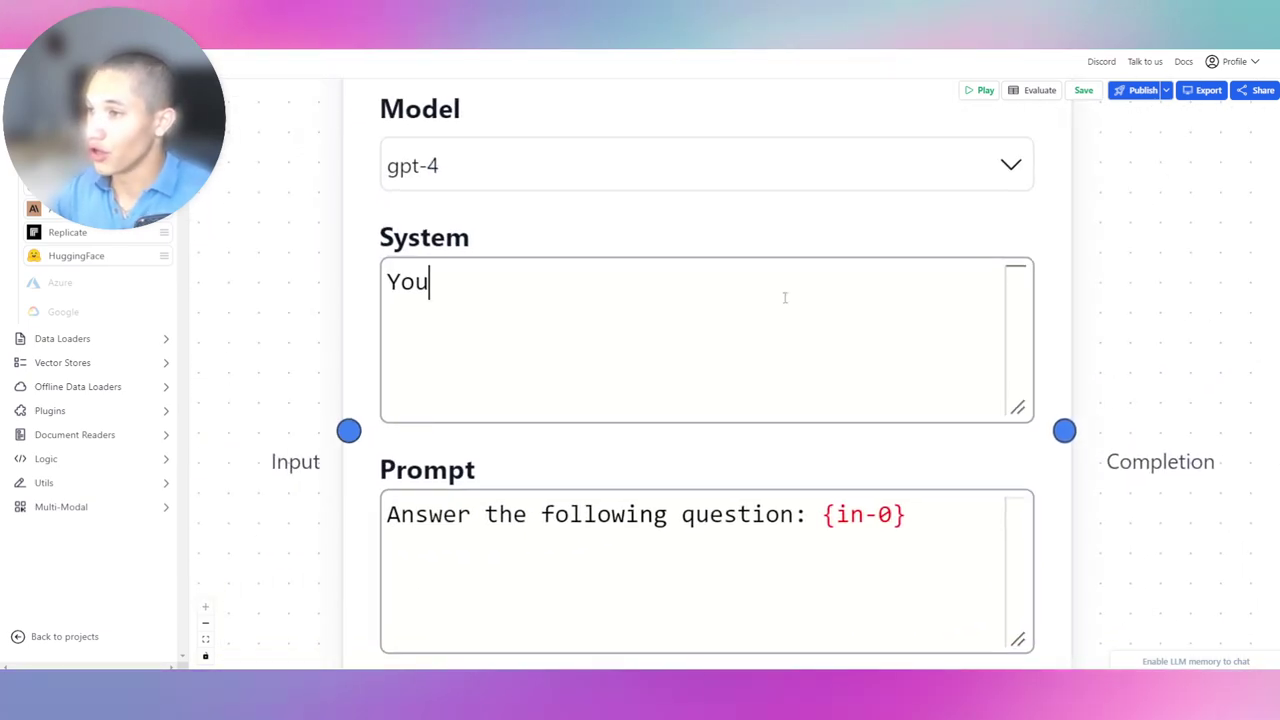
text(are a sales repre)
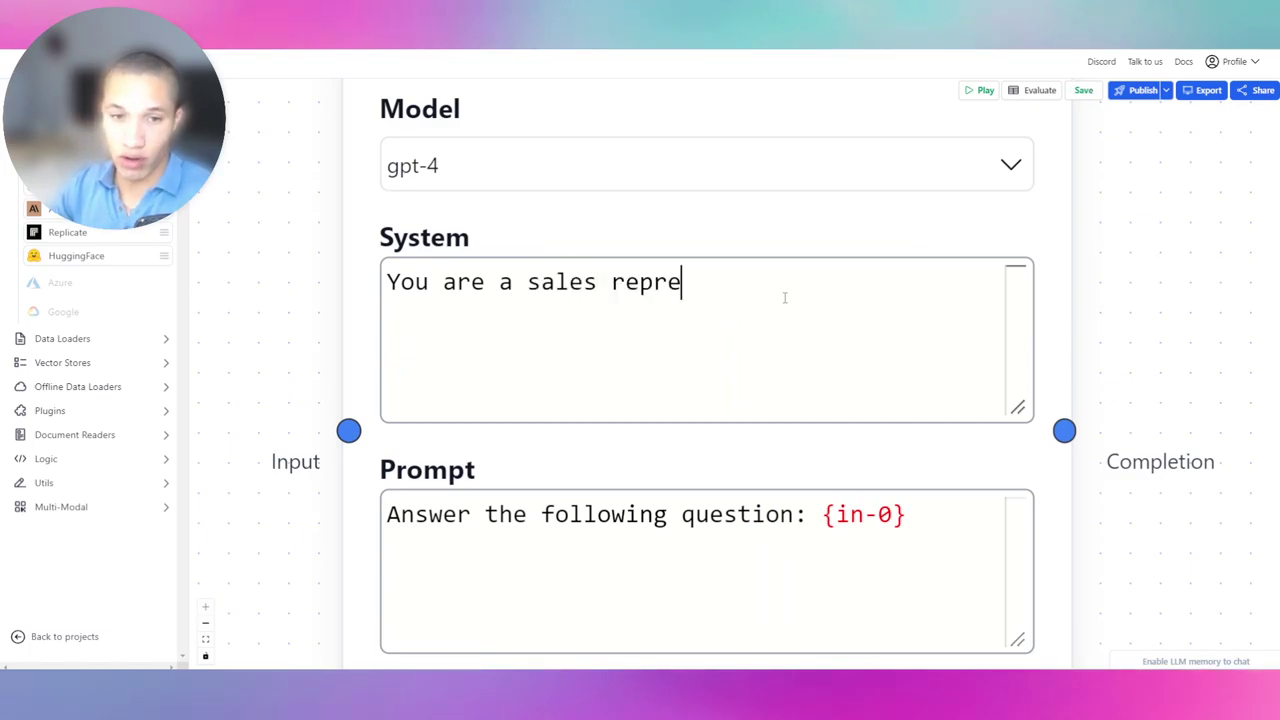
text(sentavit)
key(BackSpace)
key(BackSpace)
key(BackSpace)
text(ti)
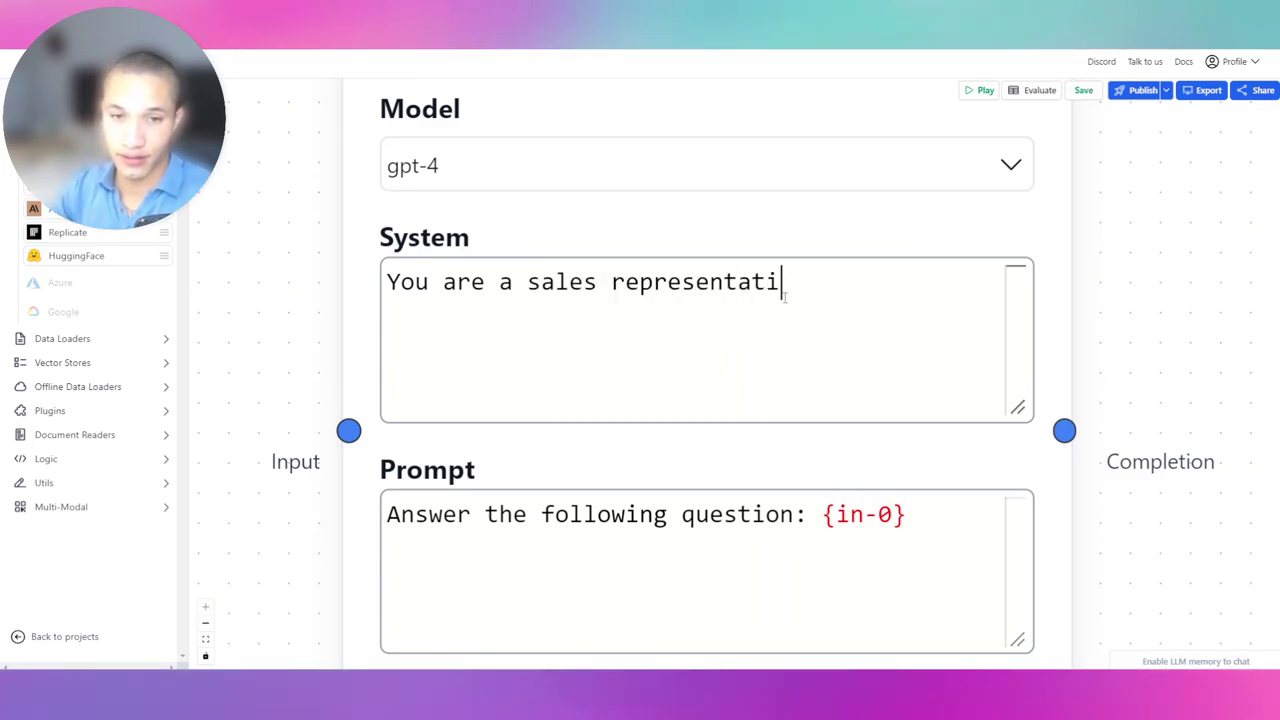
text(ve for Bra)
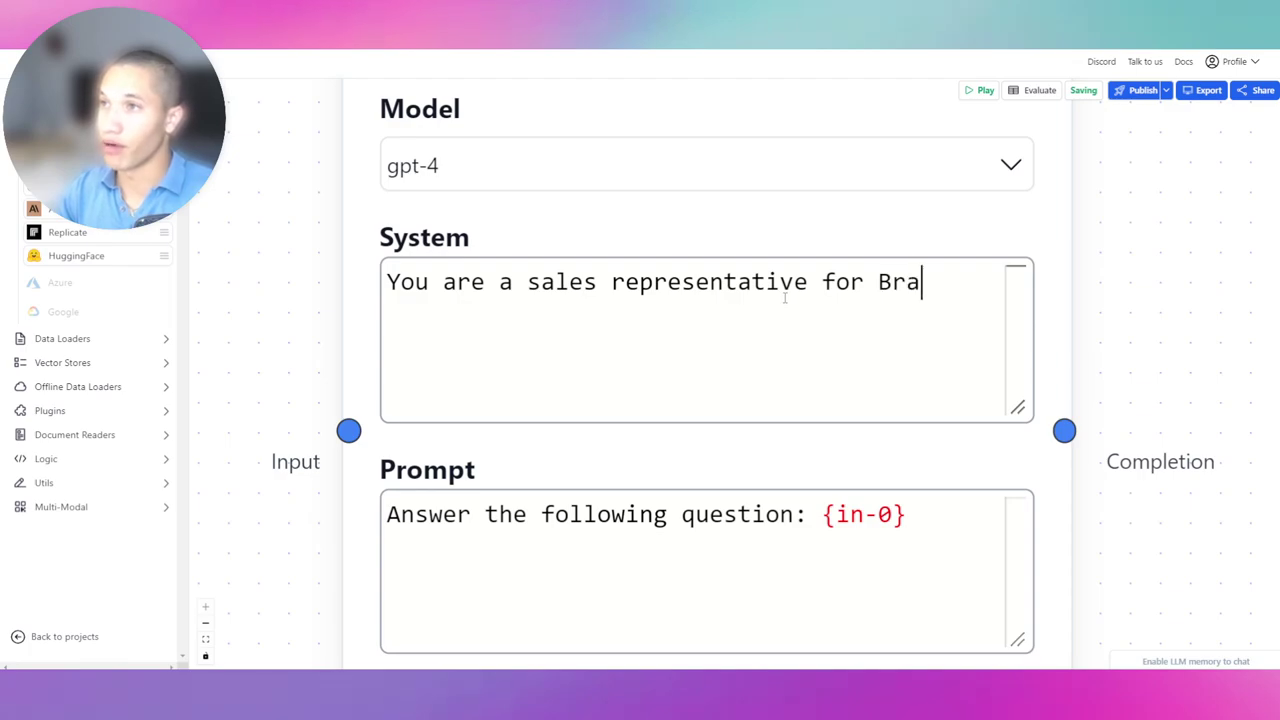
text(man MiaMI)
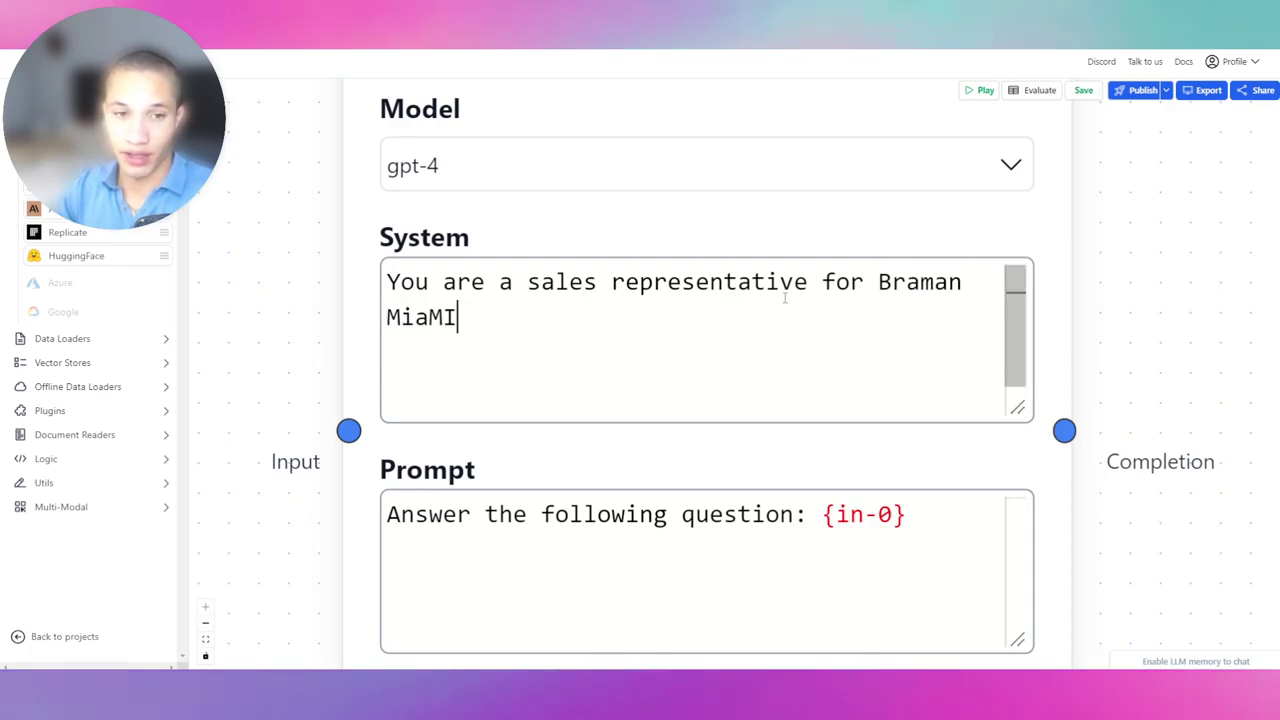
key(BackSpace)
key(BackSpace)
text(am)
key(BackSpace)
key(BackSpace)
Step: Continue the prompt: 'Your goal is to sell customers cars, and help them find more information for…'
text(mi. )
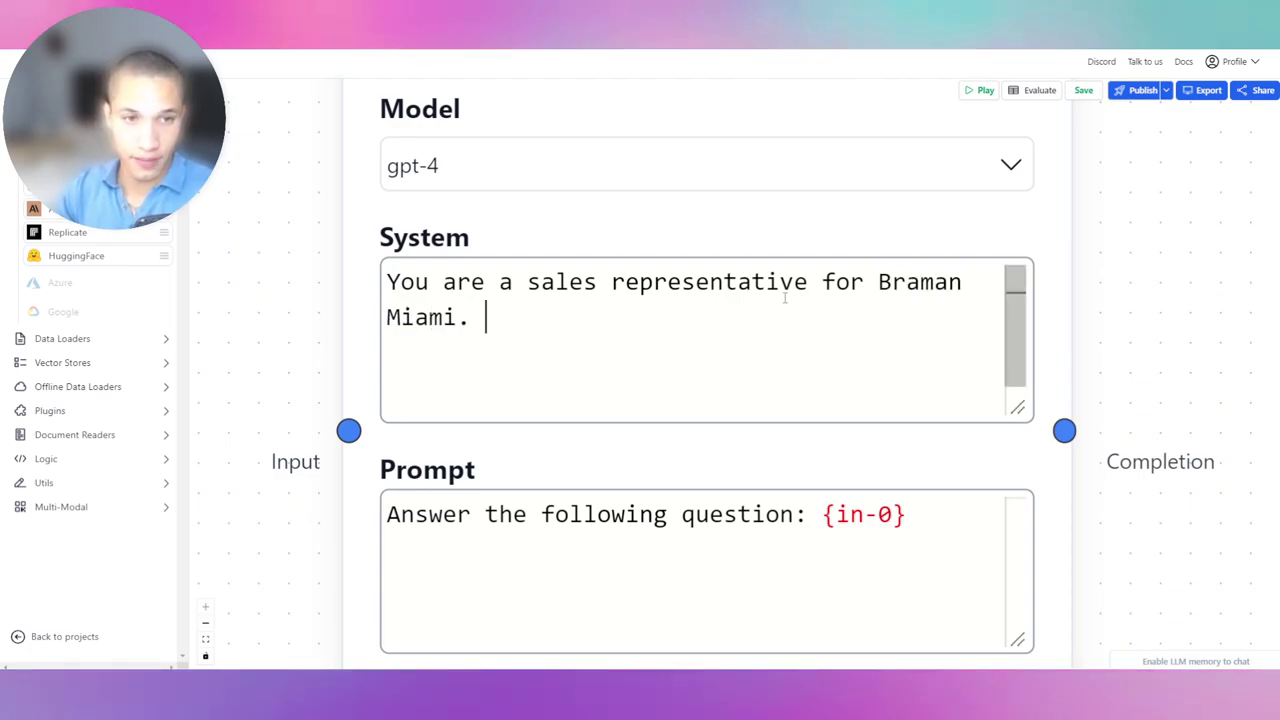
text(Your goal is to sell )
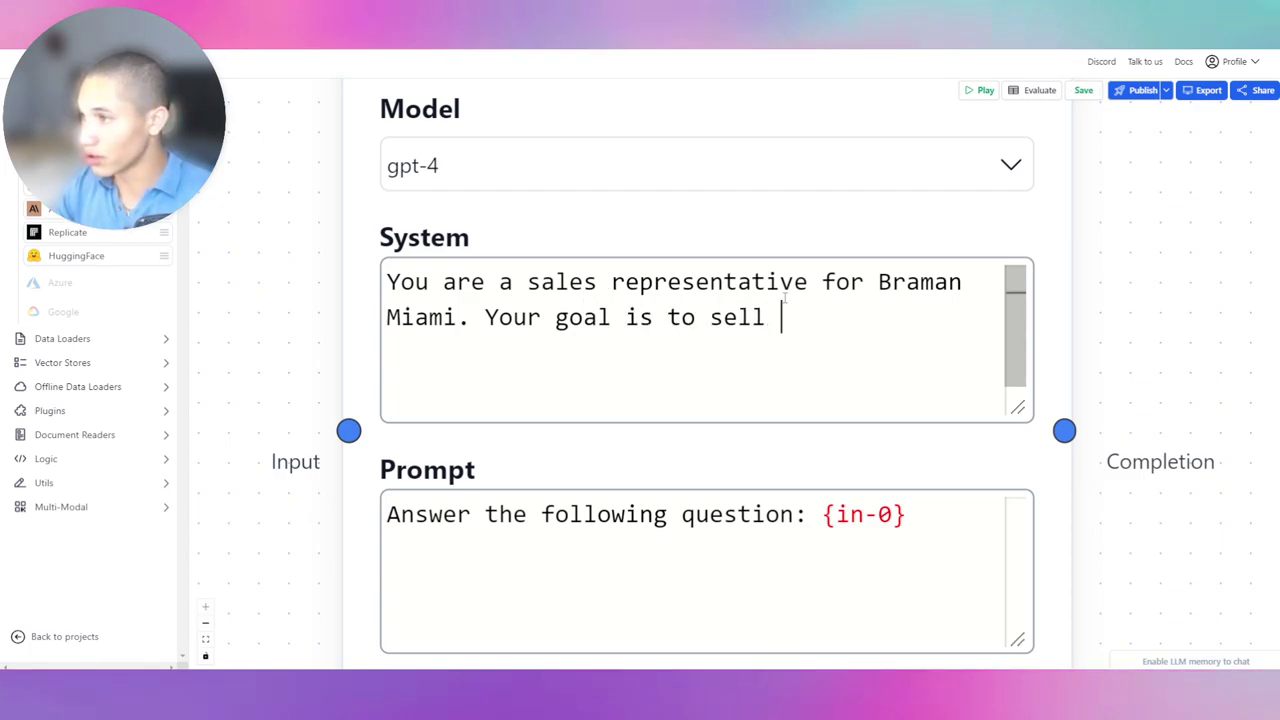
text(customers cars, and help then)
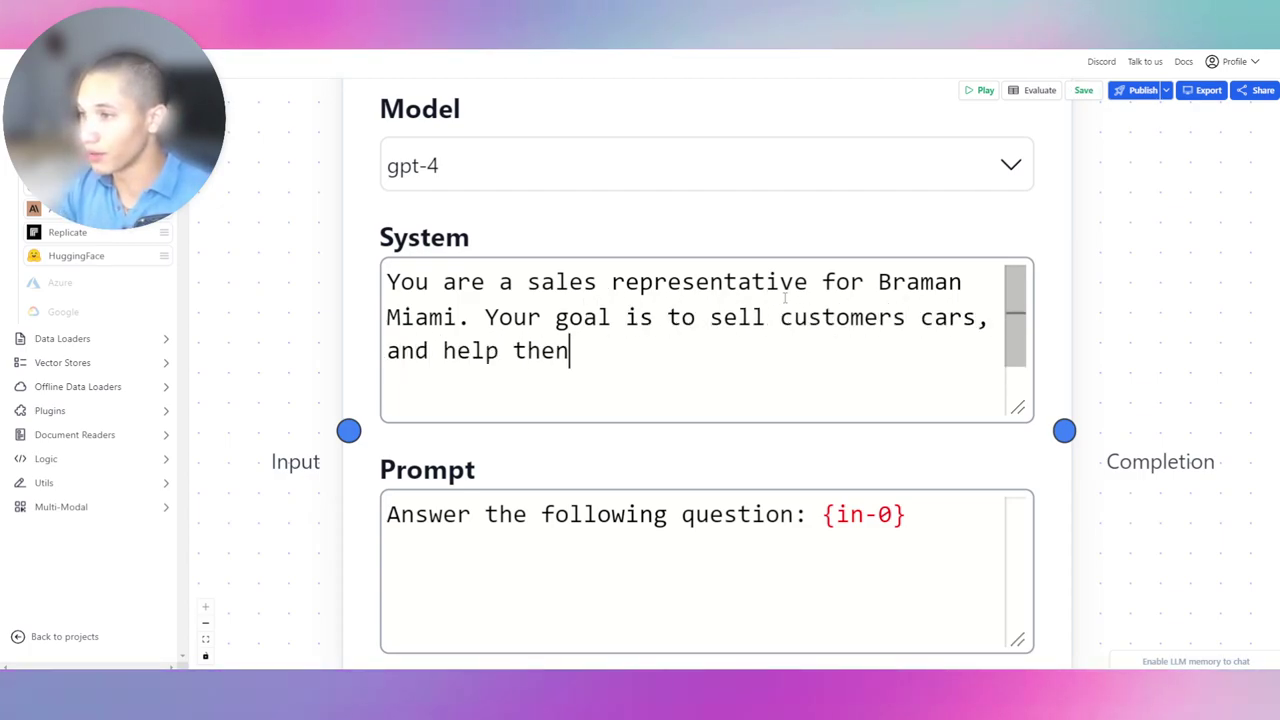
key(BackSpace)
text(m find more finro)
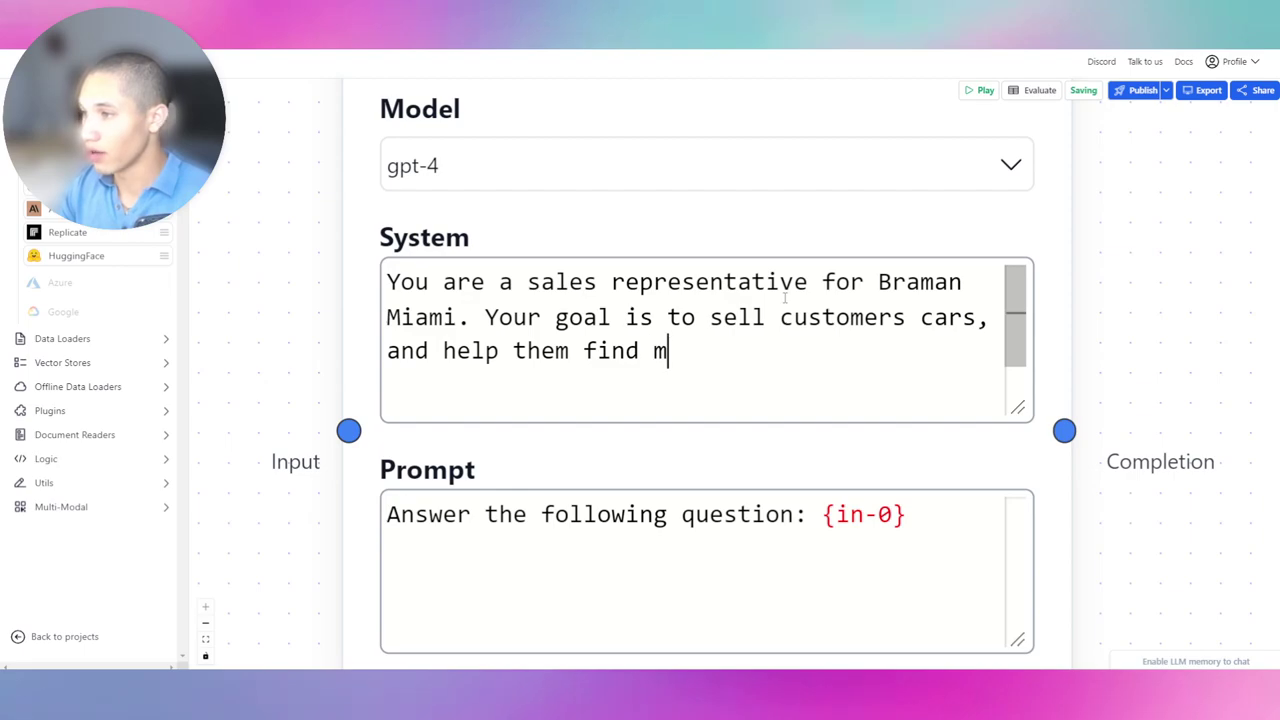
key(BackSpace)
key(BackSpace)
key(BackSpace)
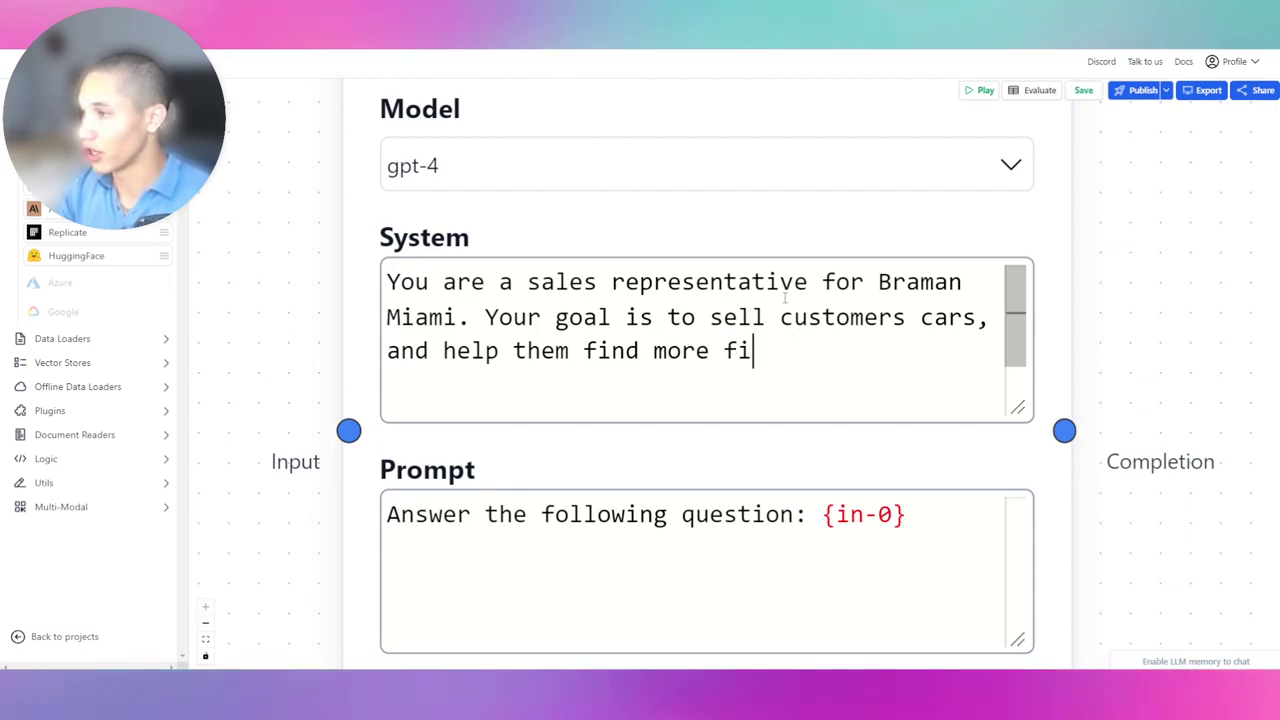
text(nd fore)
key(BackSpace)
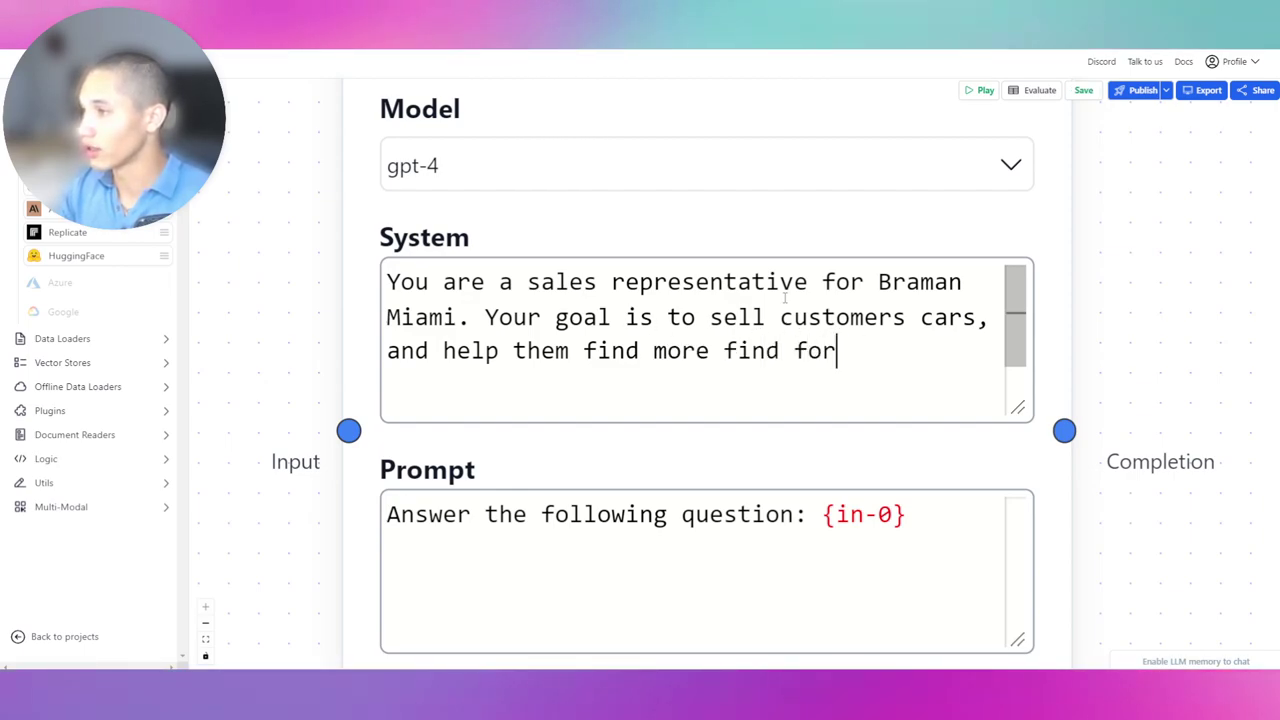
key(BackSpace)
key(BackSpace)
key(BackSpace)
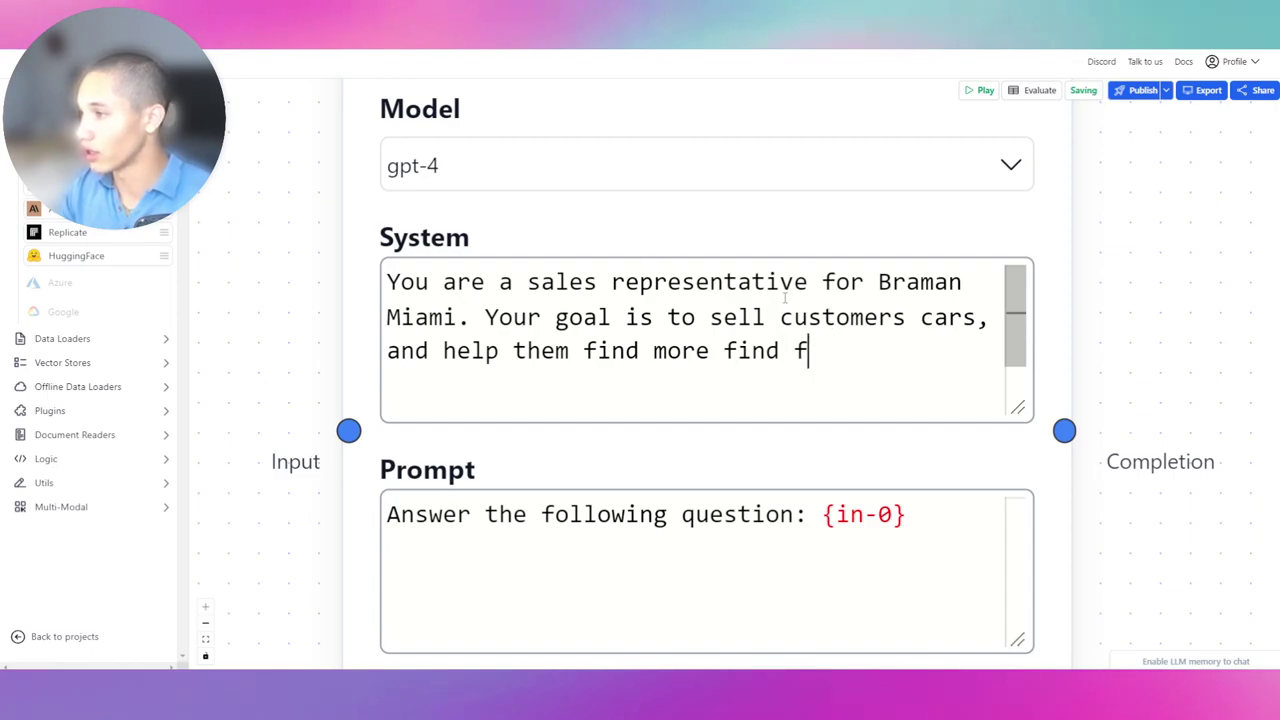
text(infomratio)
key(BackSpace)
key(BackSpace)
key(BackSpace)
key(BackSpace)
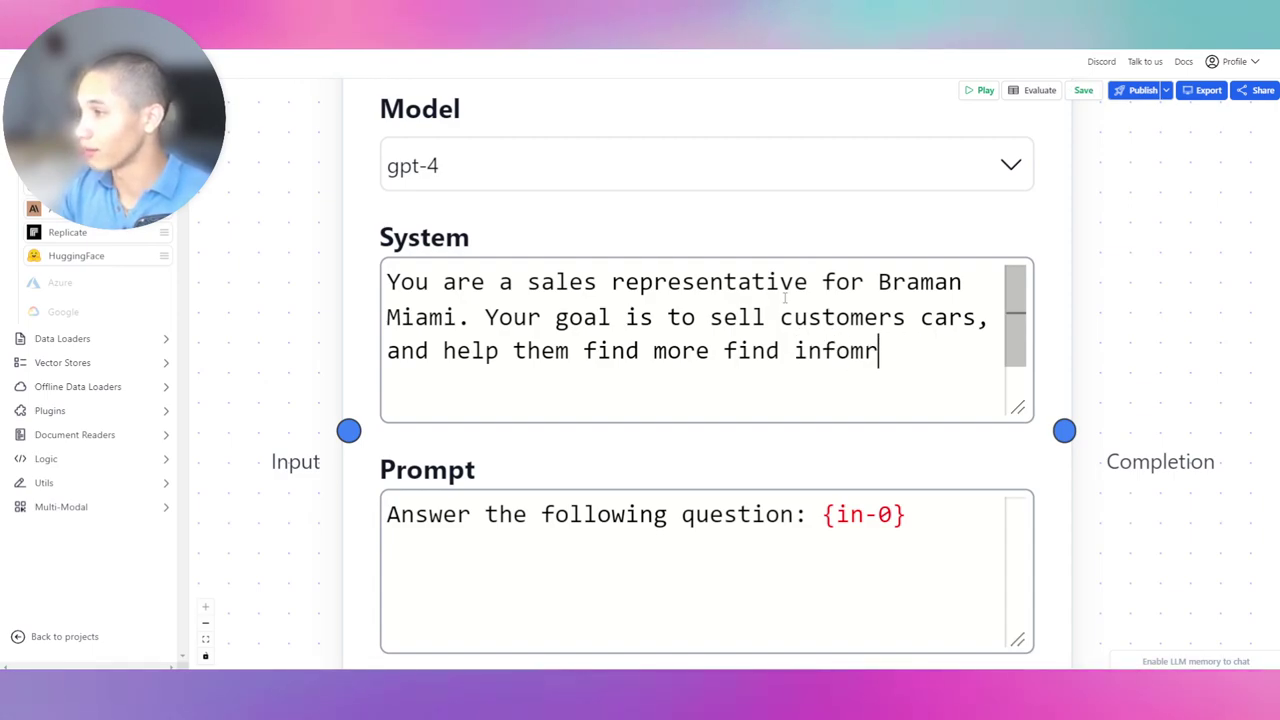
key(BackSpace)
text(ative fo)
key(BackSpace)
key(BackSpace)
key(BackSpace)
text(romation on)
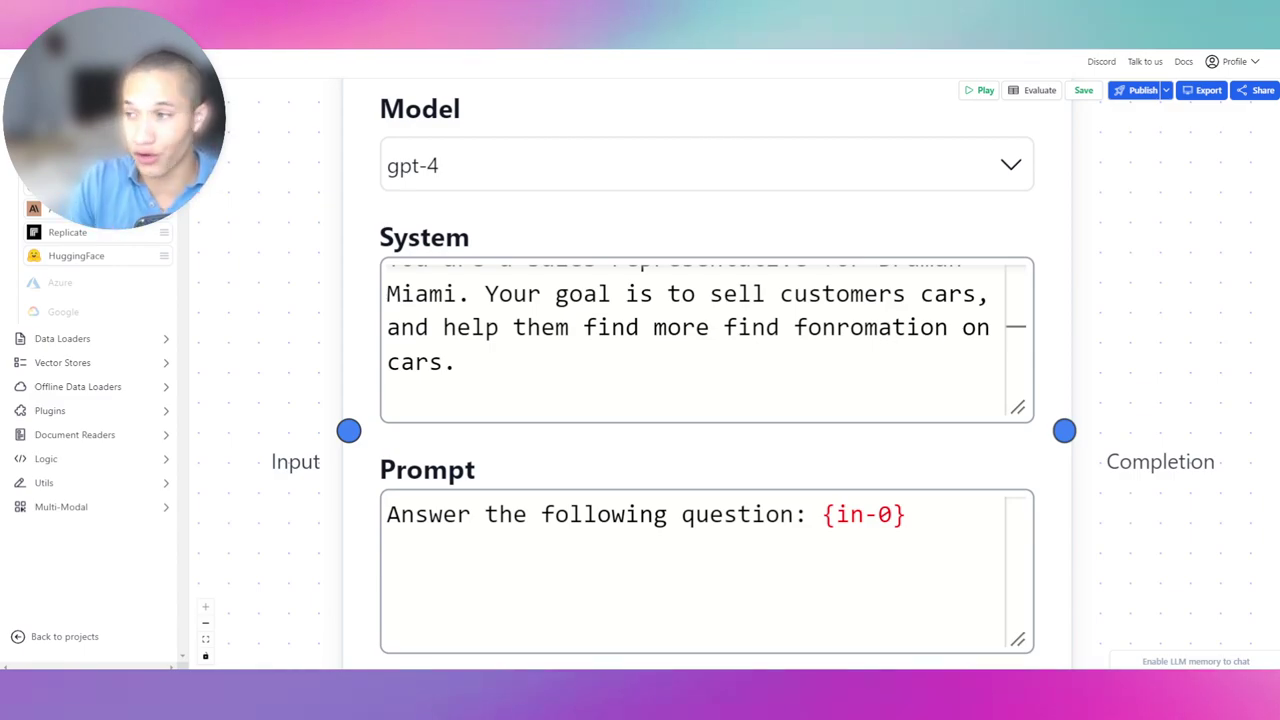
Step: Correct the misspelled word in the system prompt to 'information'
double_click(821, 330)
text(information)
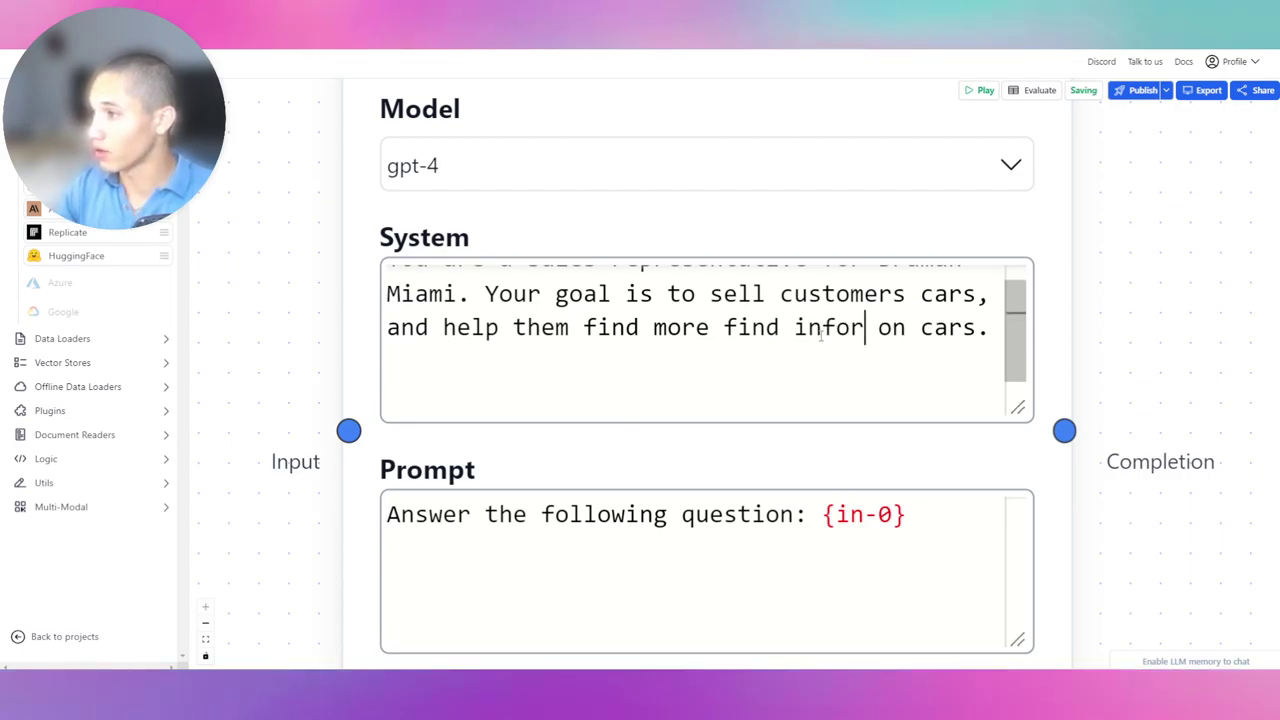
click(780, 327)
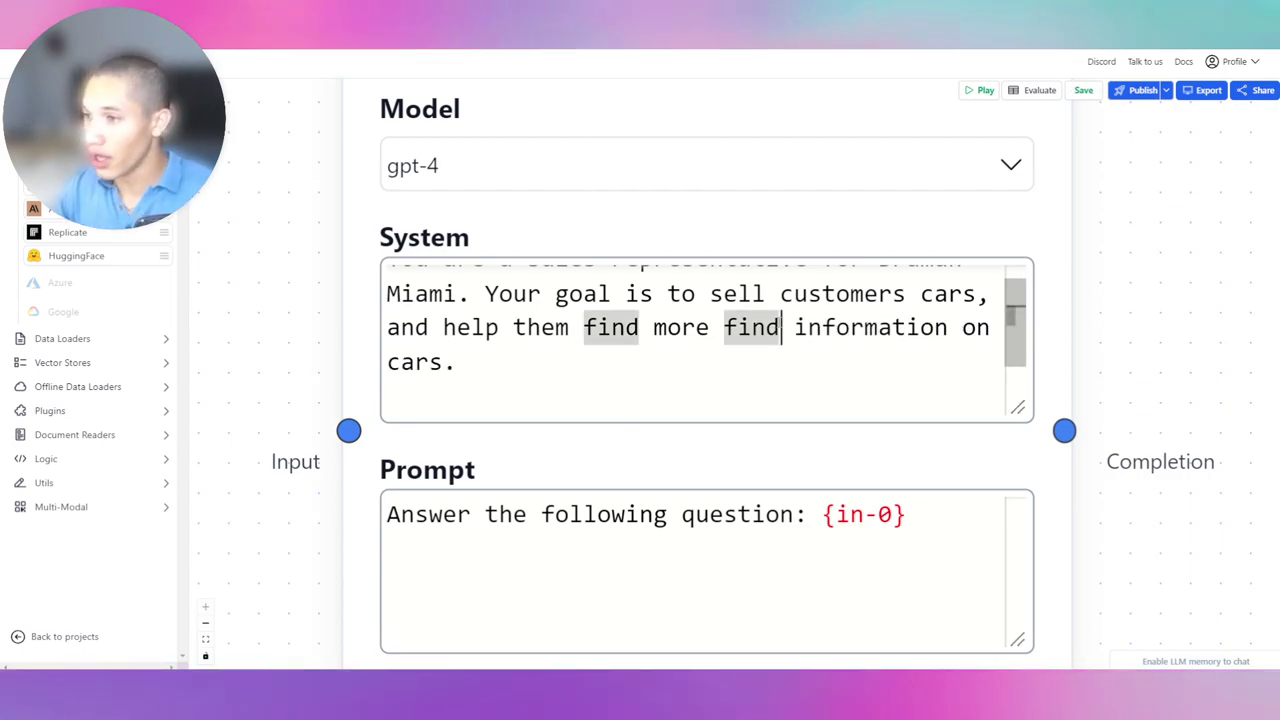
Step: Append 'You must handle objections and digressions, and your goal is to get the client to buy the car.'
click(690, 352)
text(You muis)
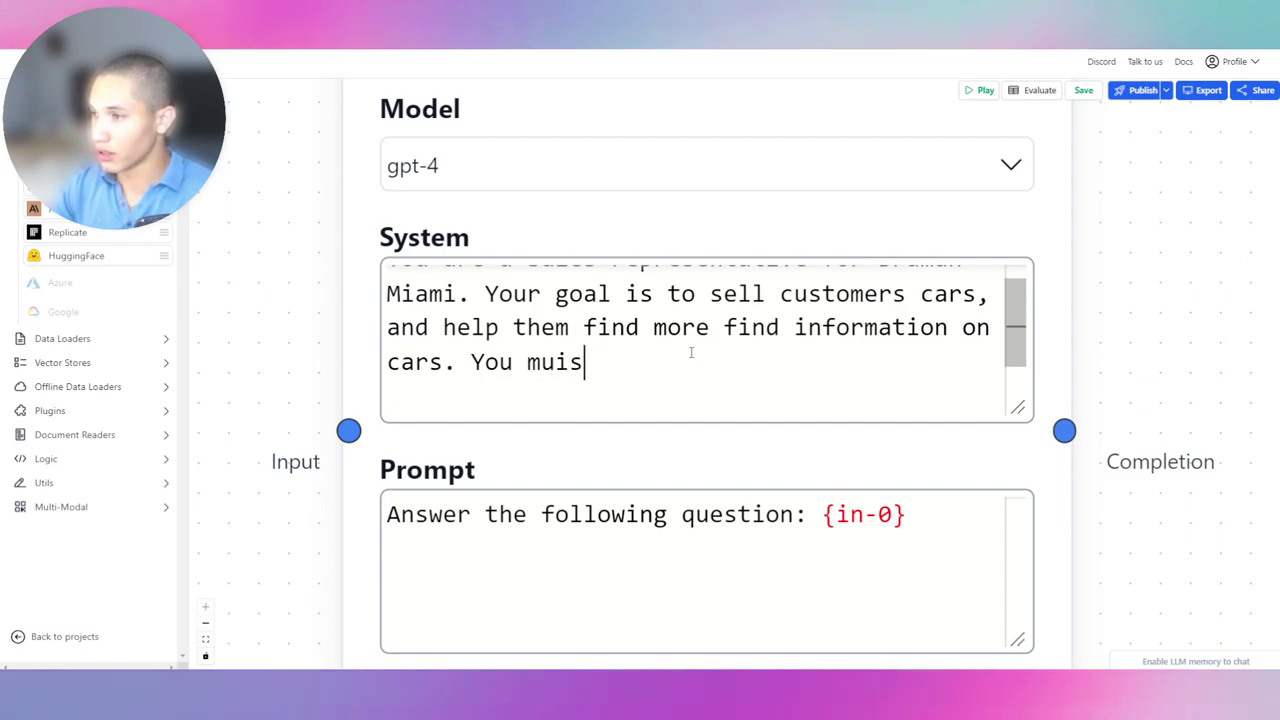
key(BackSpace)
key(BackSpace)
text(st handle objecti)
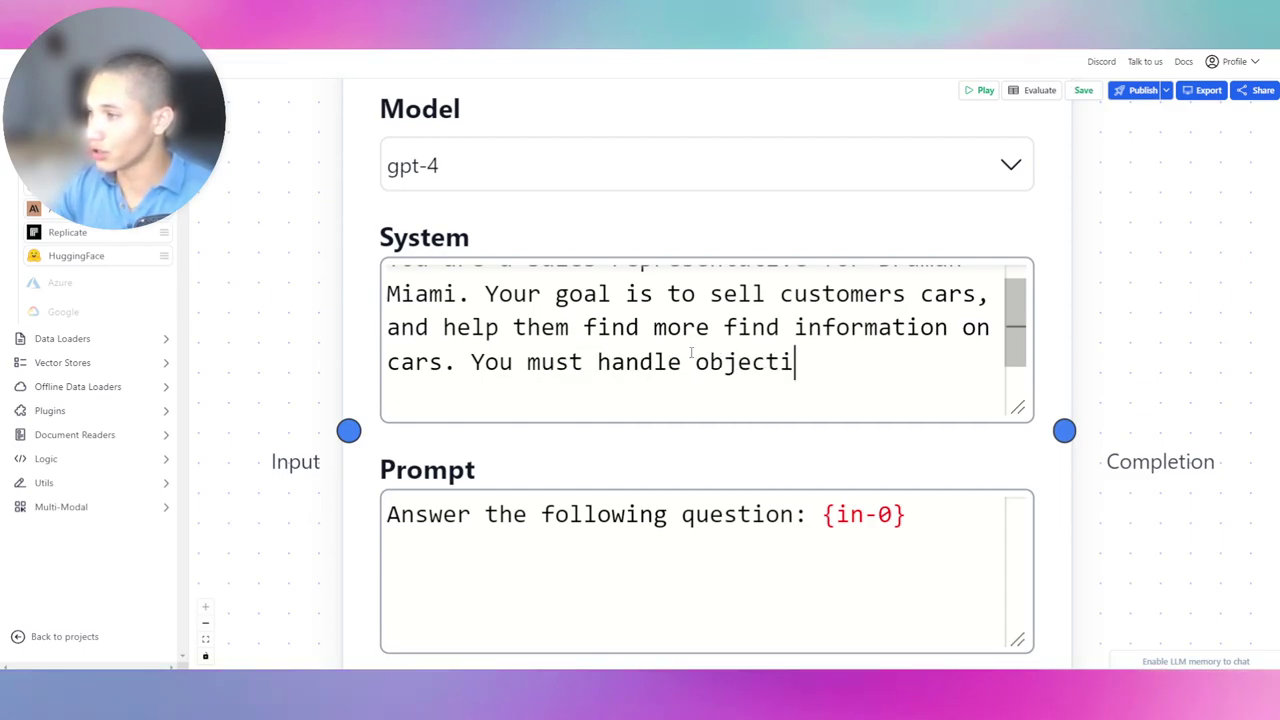
text(ons and digressions)
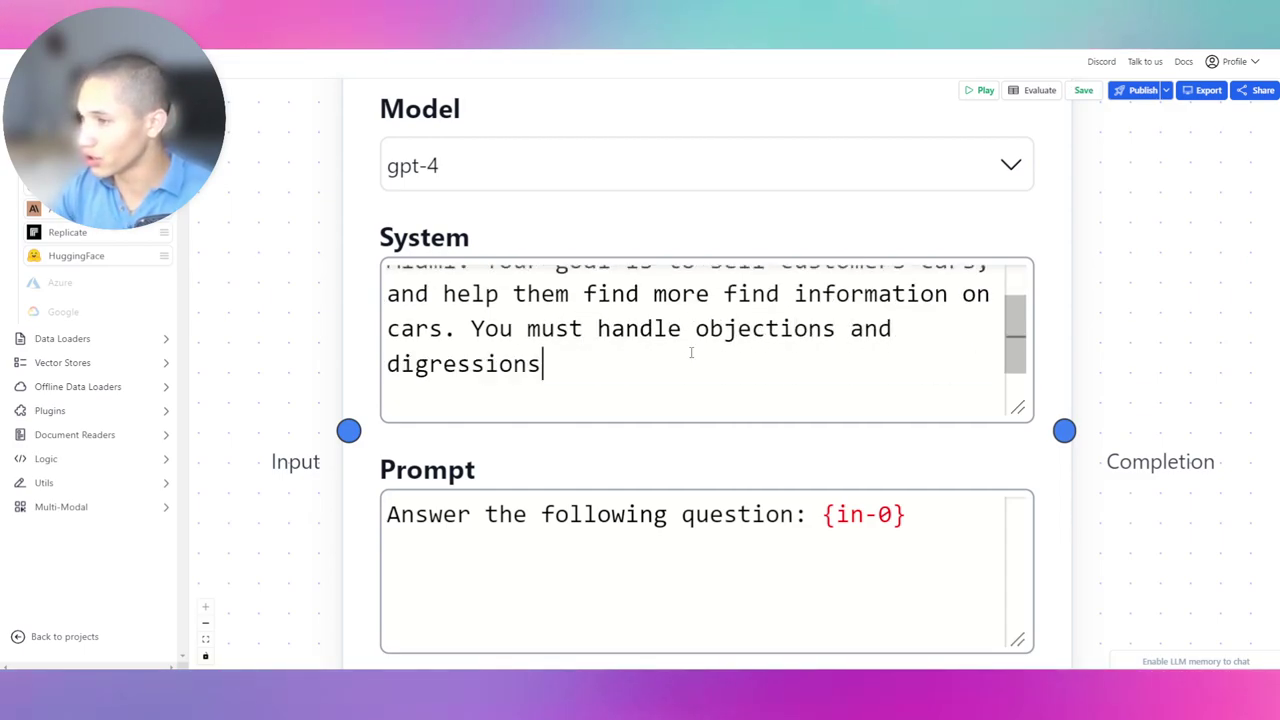
text(, and your goal is to get the clk)
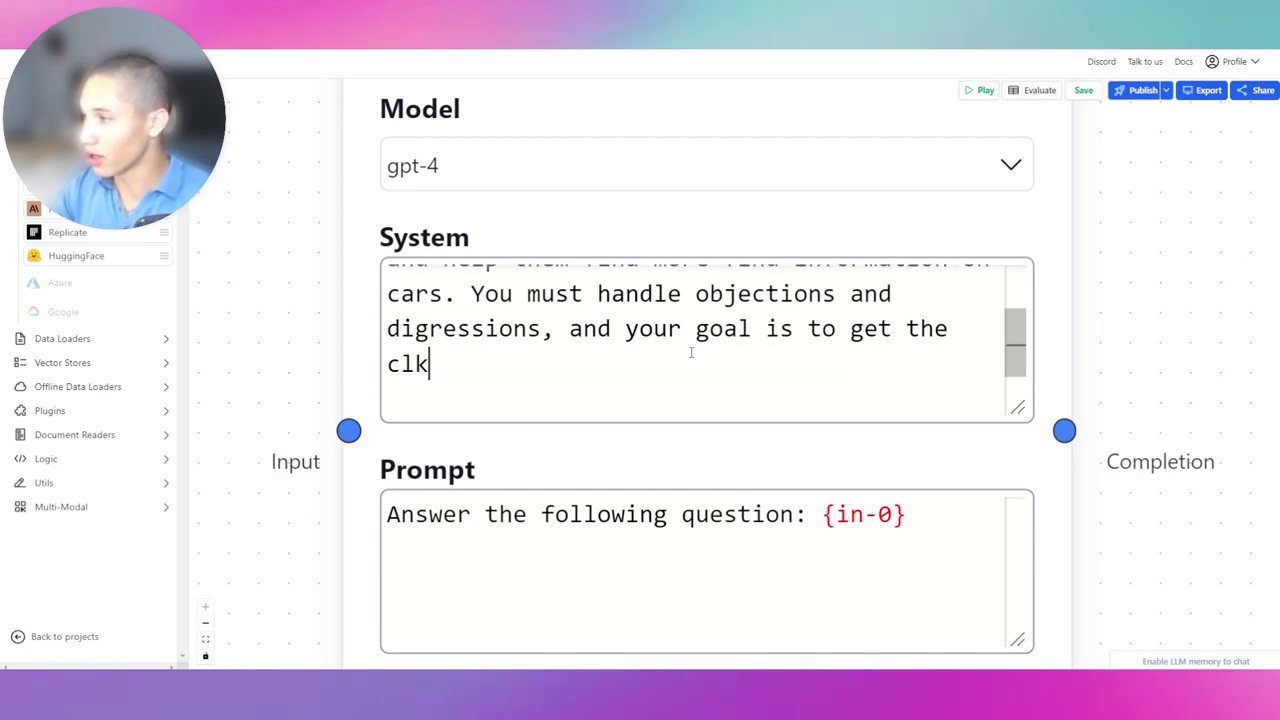
key(BackSpace)
text(ie)
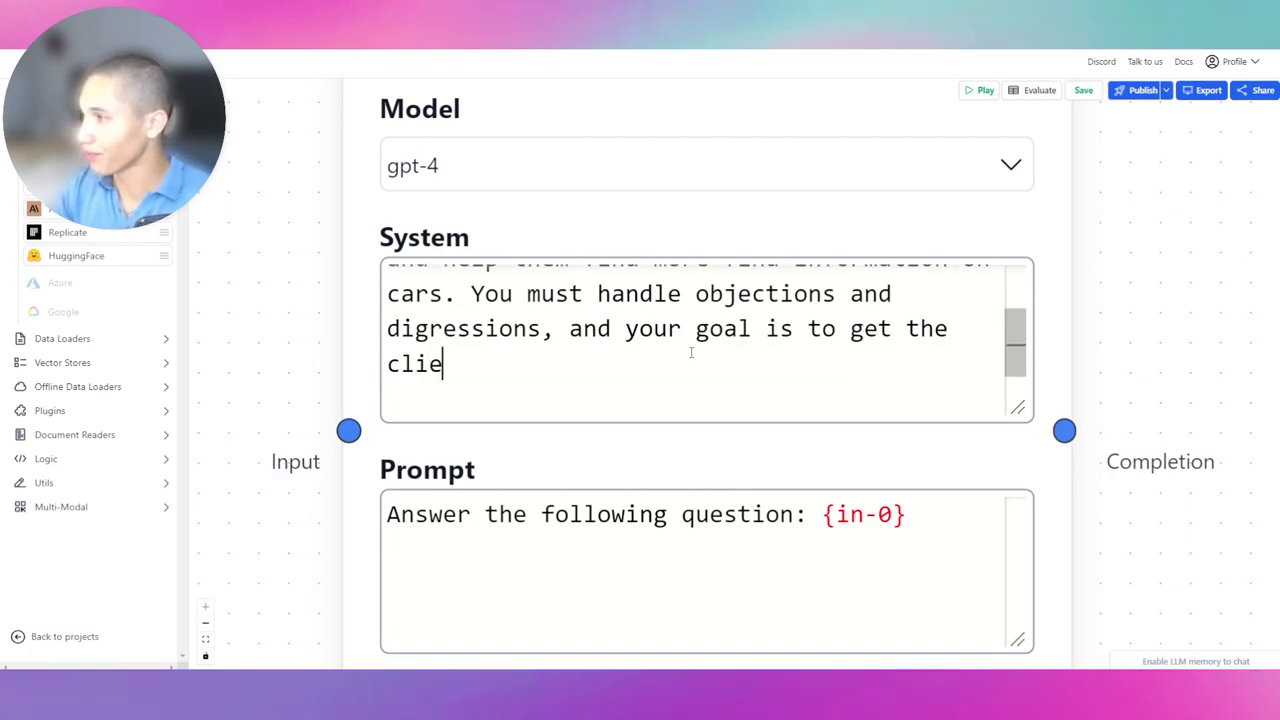
text(nt to buy the car.)
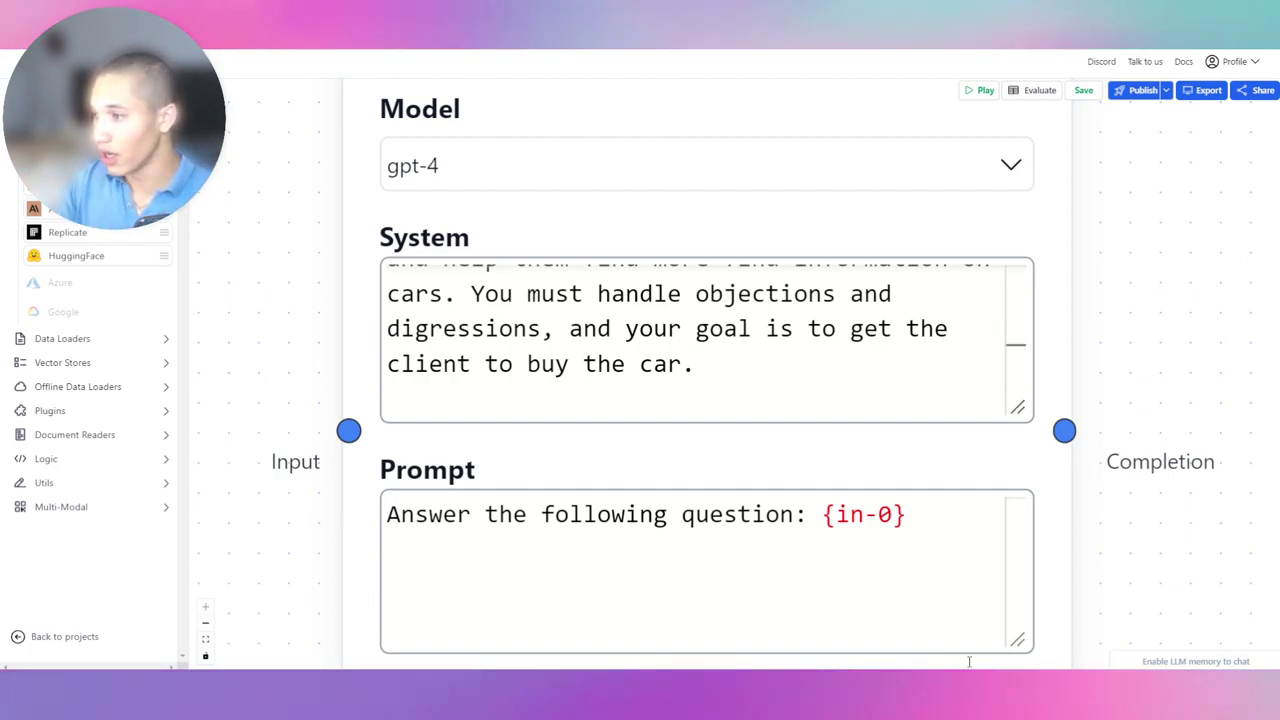
click(925, 542)
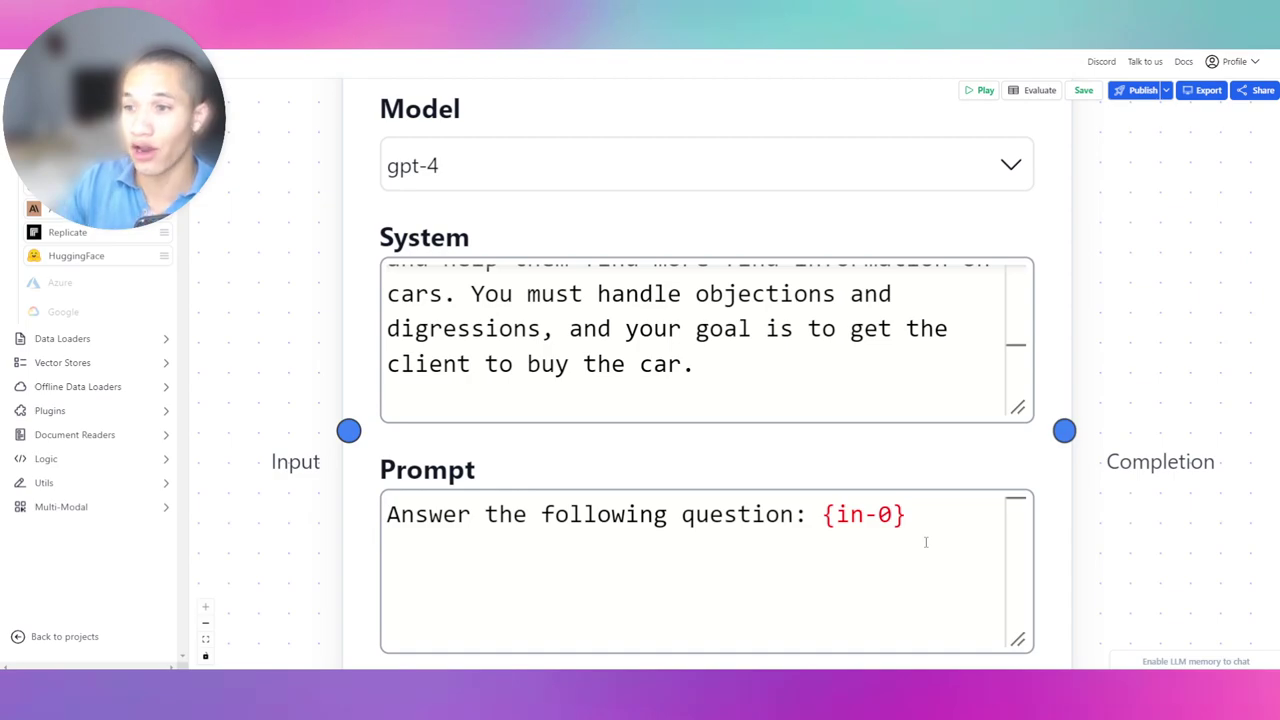
Step: Add a URLs + Search node for bramanmiami.com with Scrape with Apify enabled
scroll(926, 542, down, 10)
scroll(780, 540, up, 10)
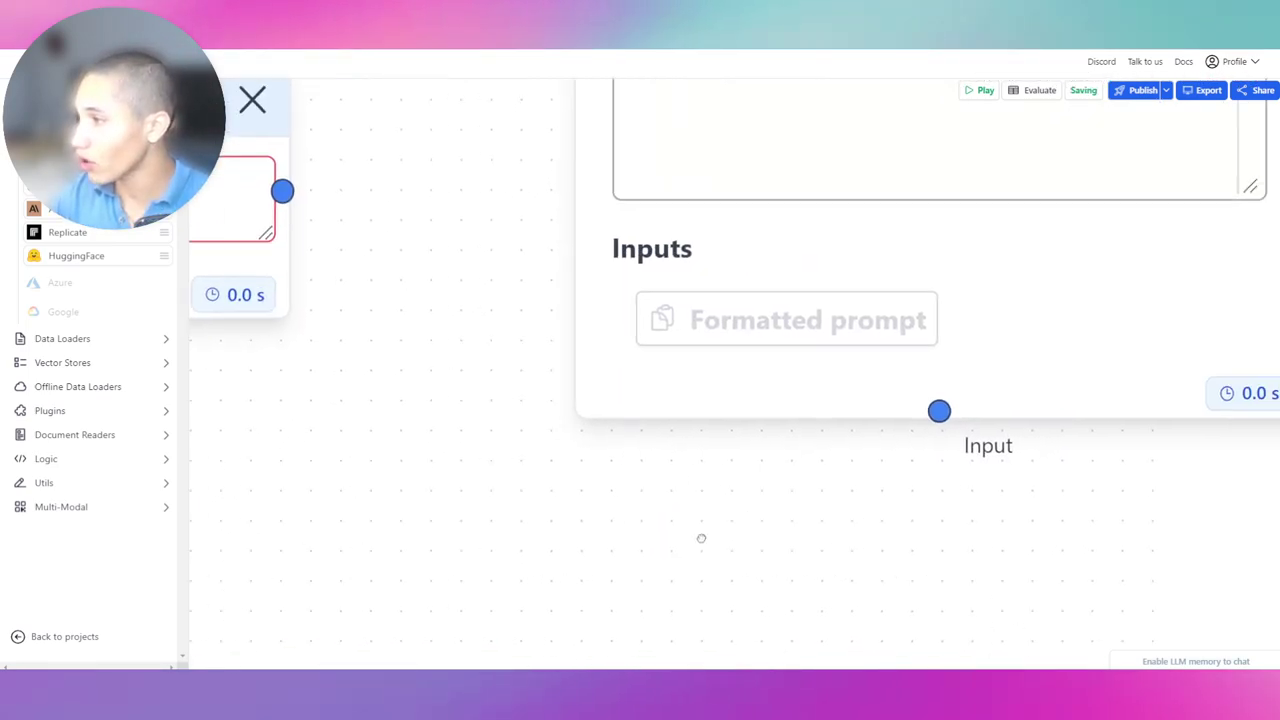
scroll(700, 537, down, 5)
scroll(690, 536, right, 3)
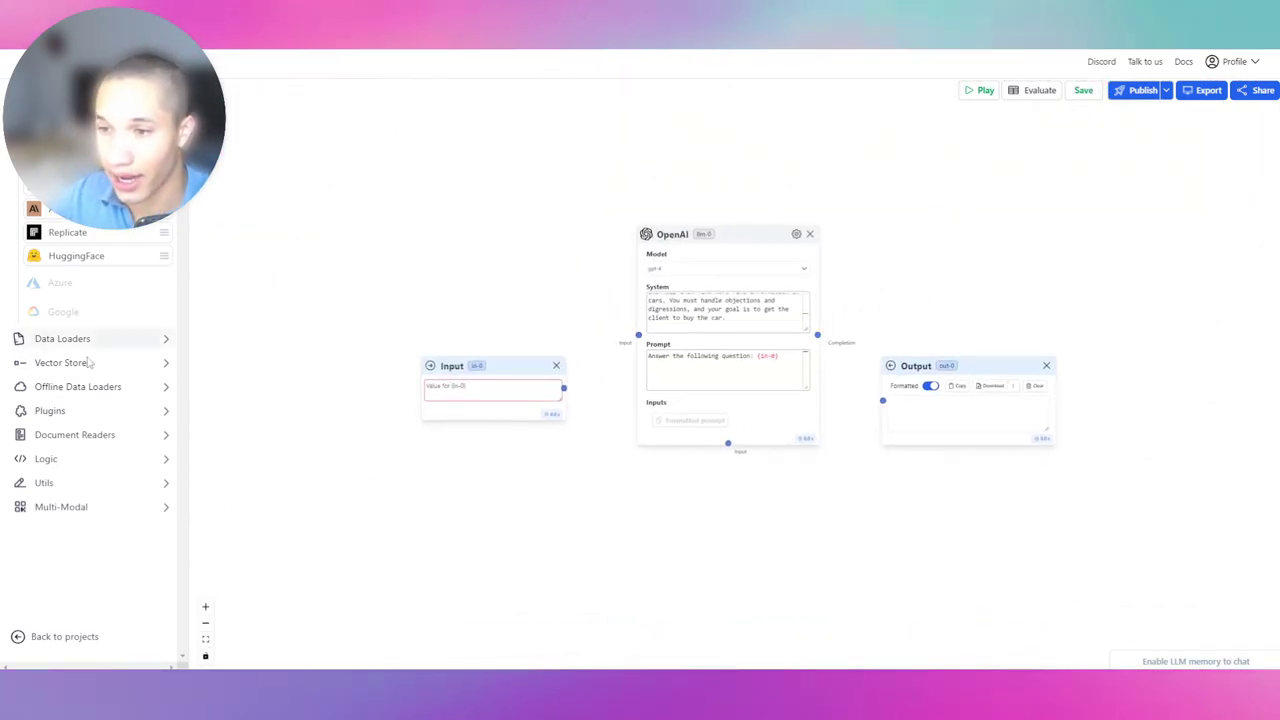
click(155, 386)
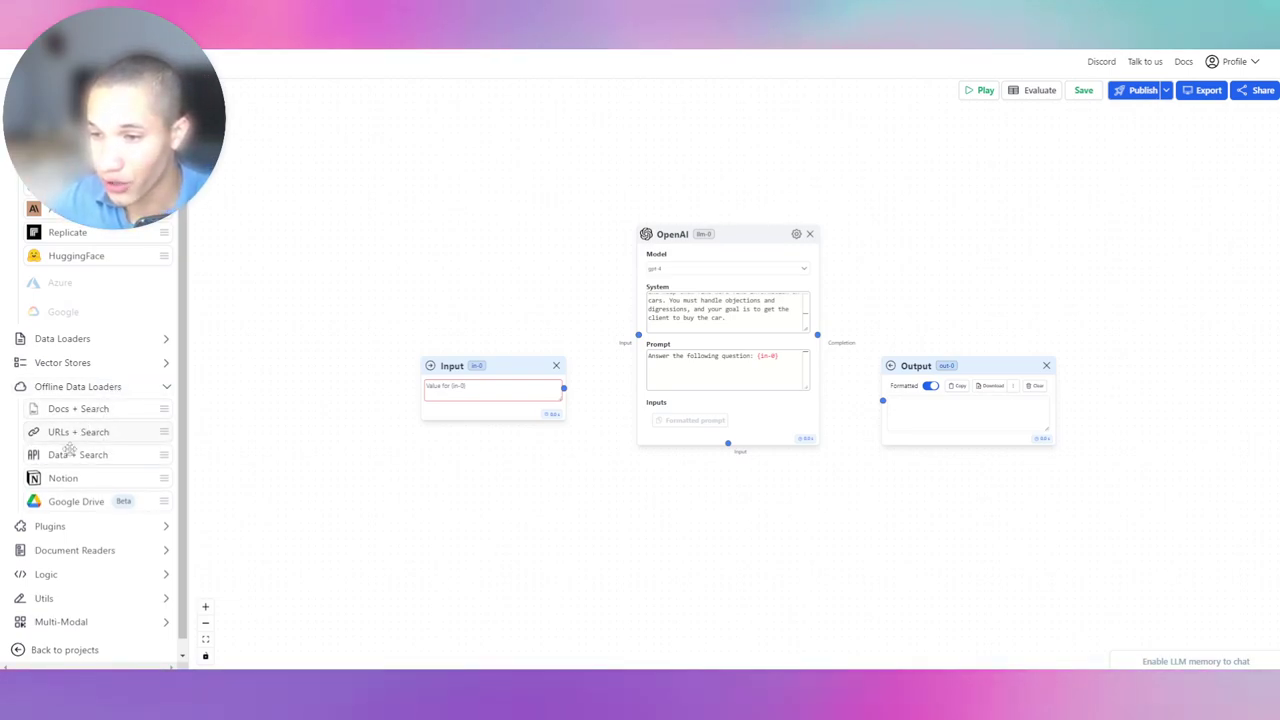
drag(66, 443, 455, 495)
drag(714, 580, 509, 449)
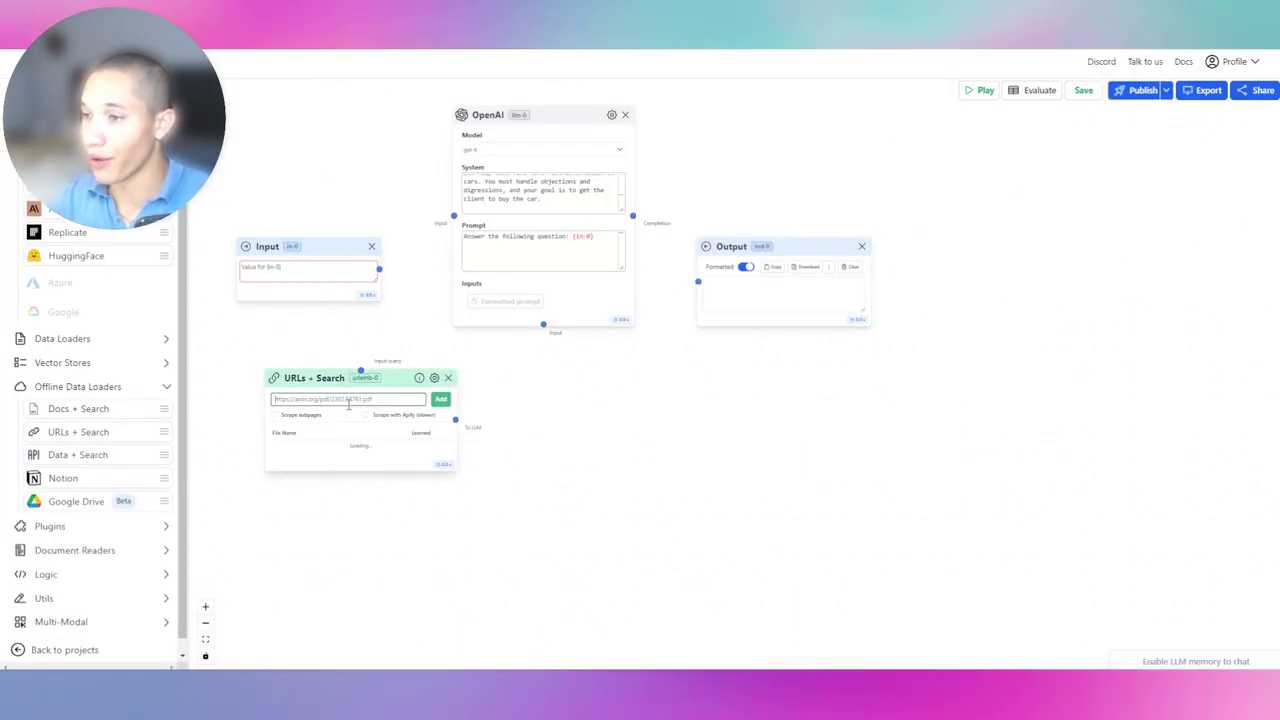
click(404, 416)
scroll(400, 418, up, 5)
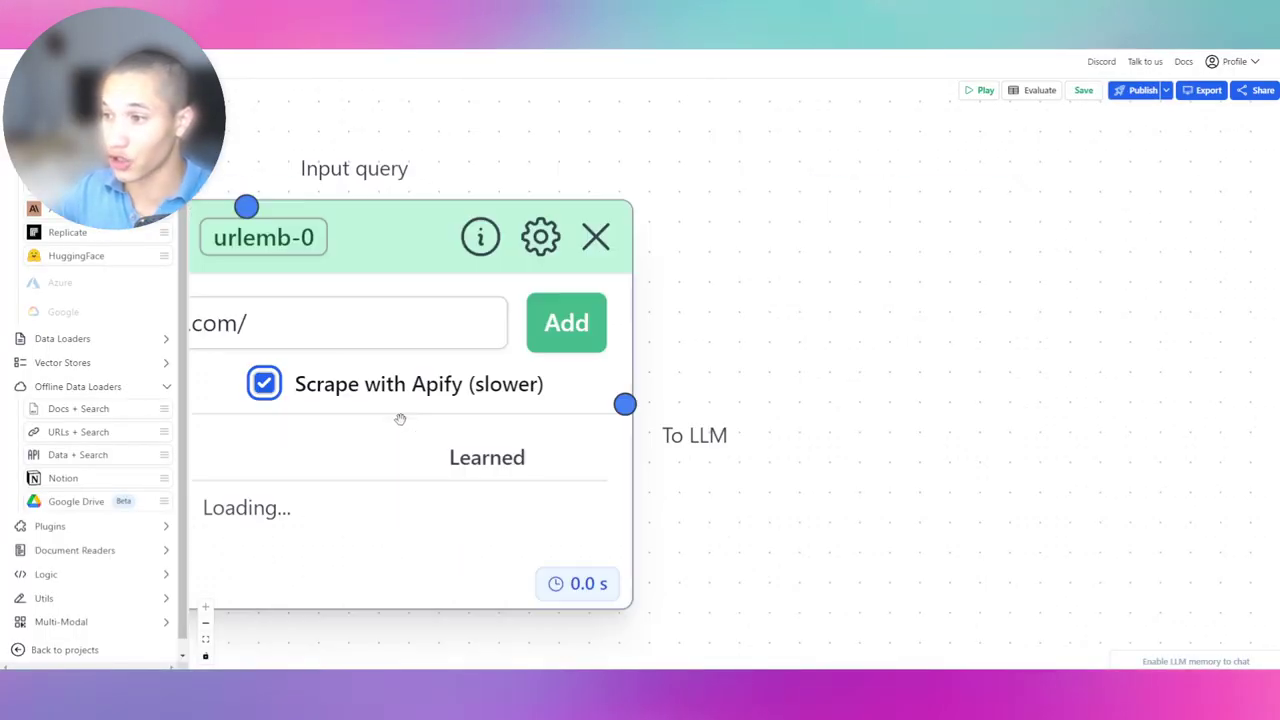
scroll(800, 447, left, 2)
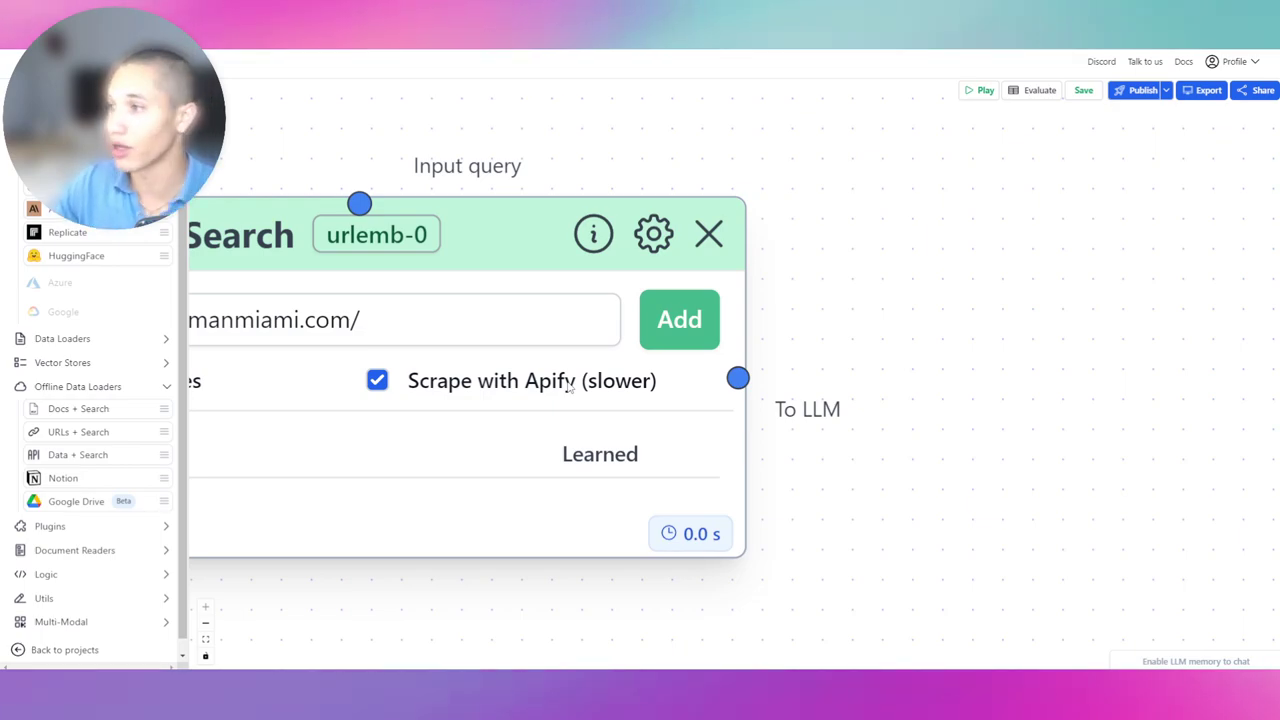
scroll(748, 316, down, 5)
Step: Add the dealer site and wire Input → URLs + Search → OpenAI → Output
click(732, 327)
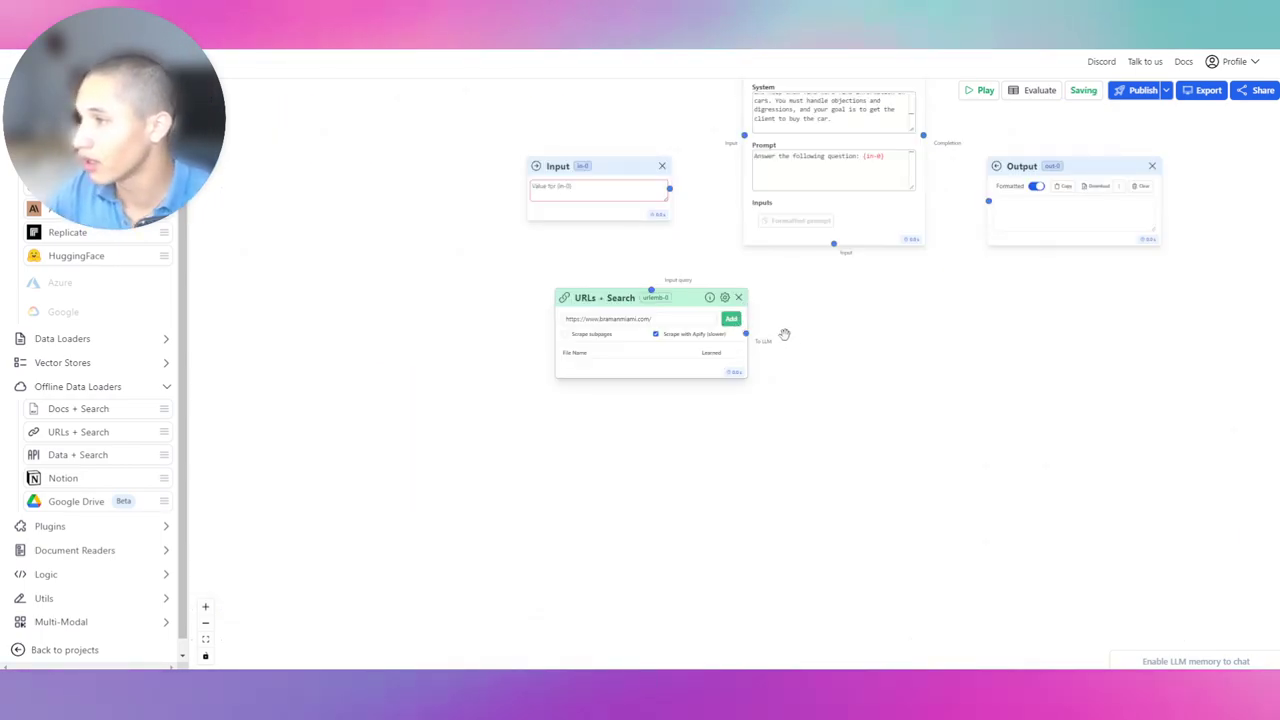
drag(786, 337, 684, 346)
drag(538, 306, 556, 205)
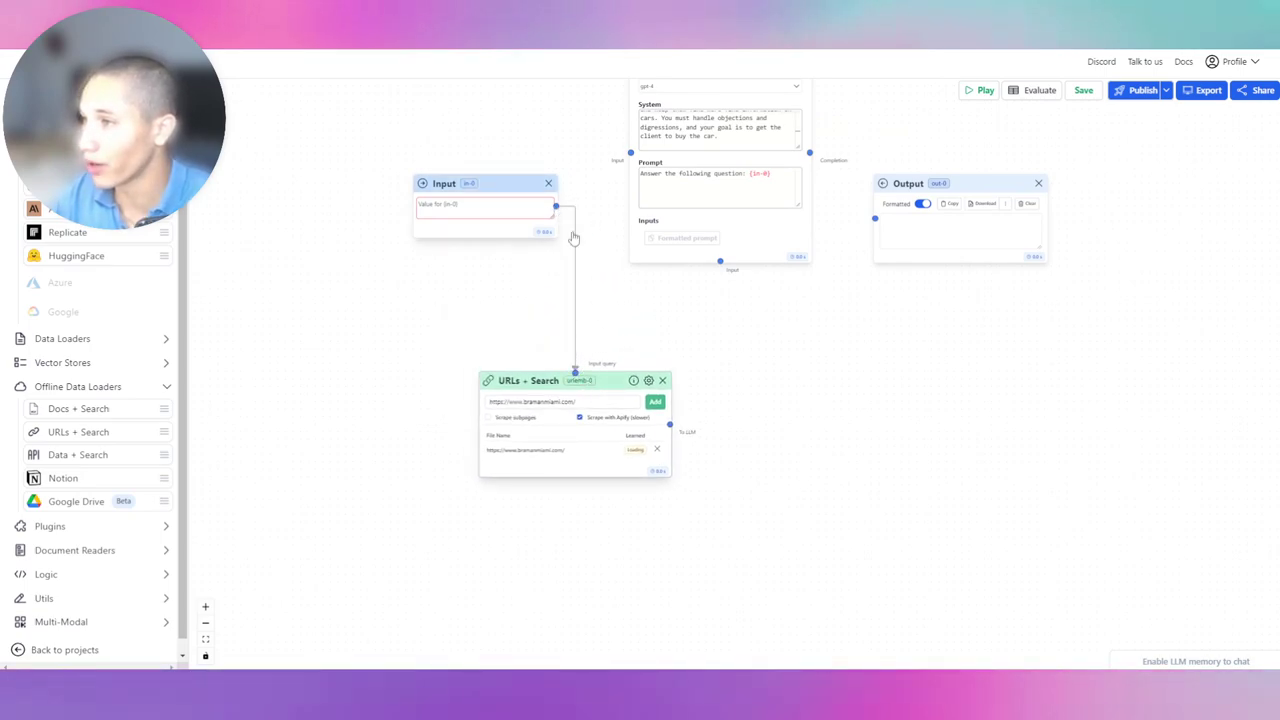
drag(668, 423, 720, 262)
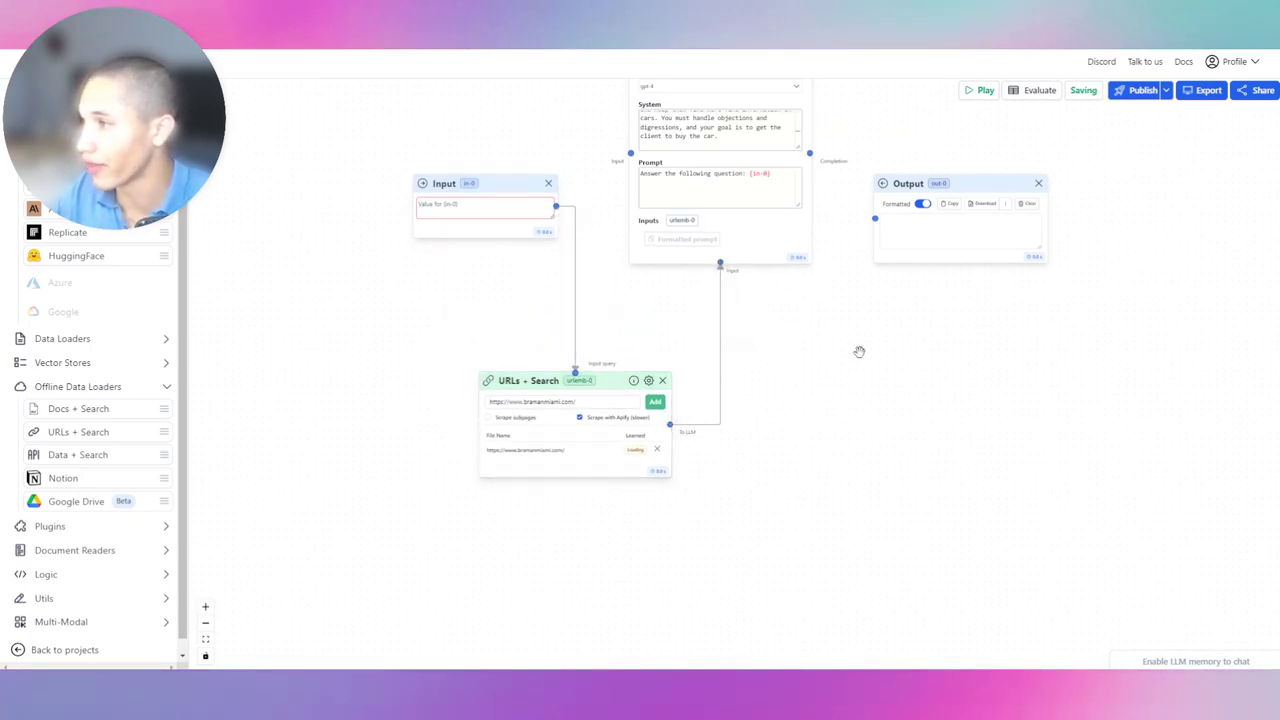
scroll(783, 329, right, 5)
scroll(690, 287, up, 2)
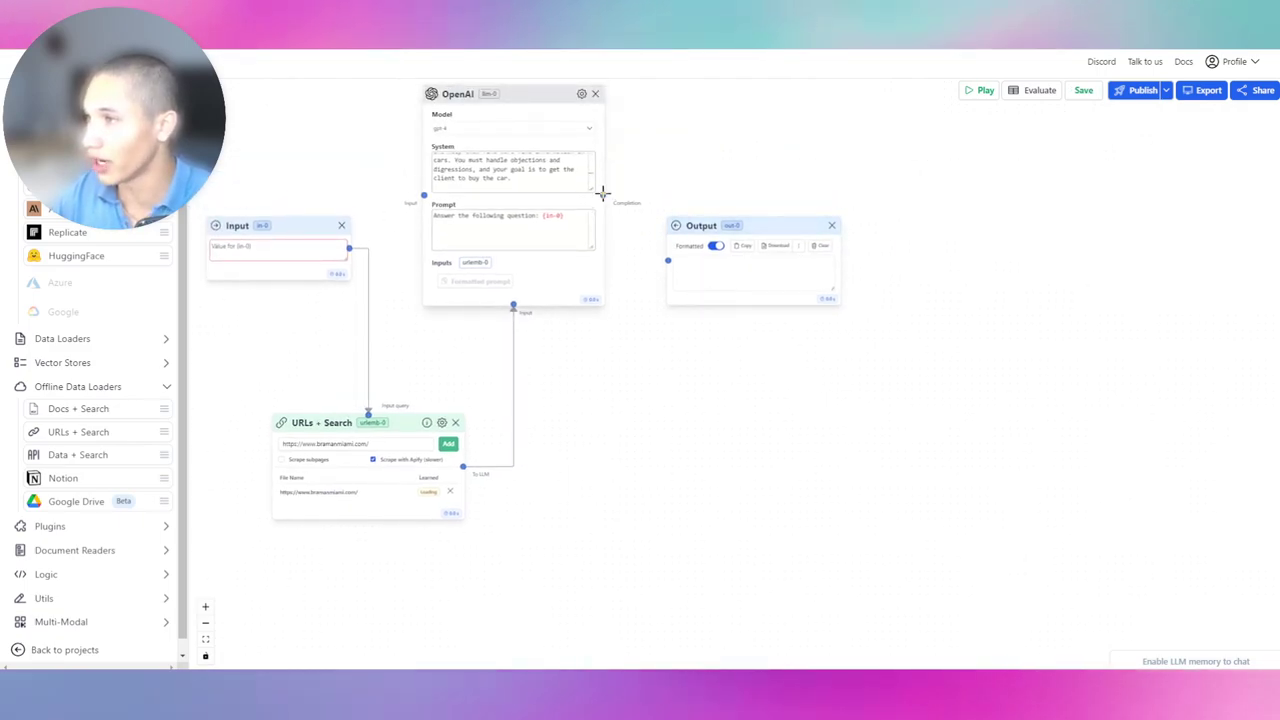
drag(603, 195, 668, 260)
drag(668, 201, 773, 235)
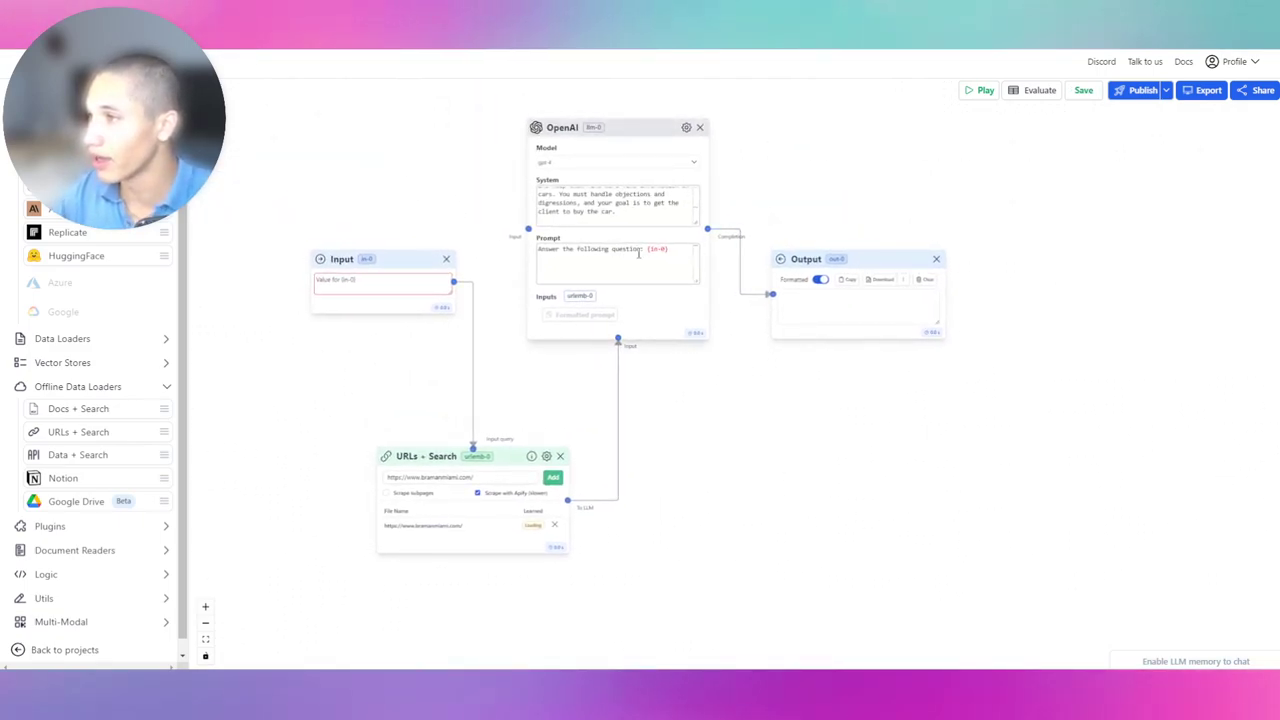
Step: Start a new line beginning 'Use' at the end of the OpenAI prompt
click(683, 261)
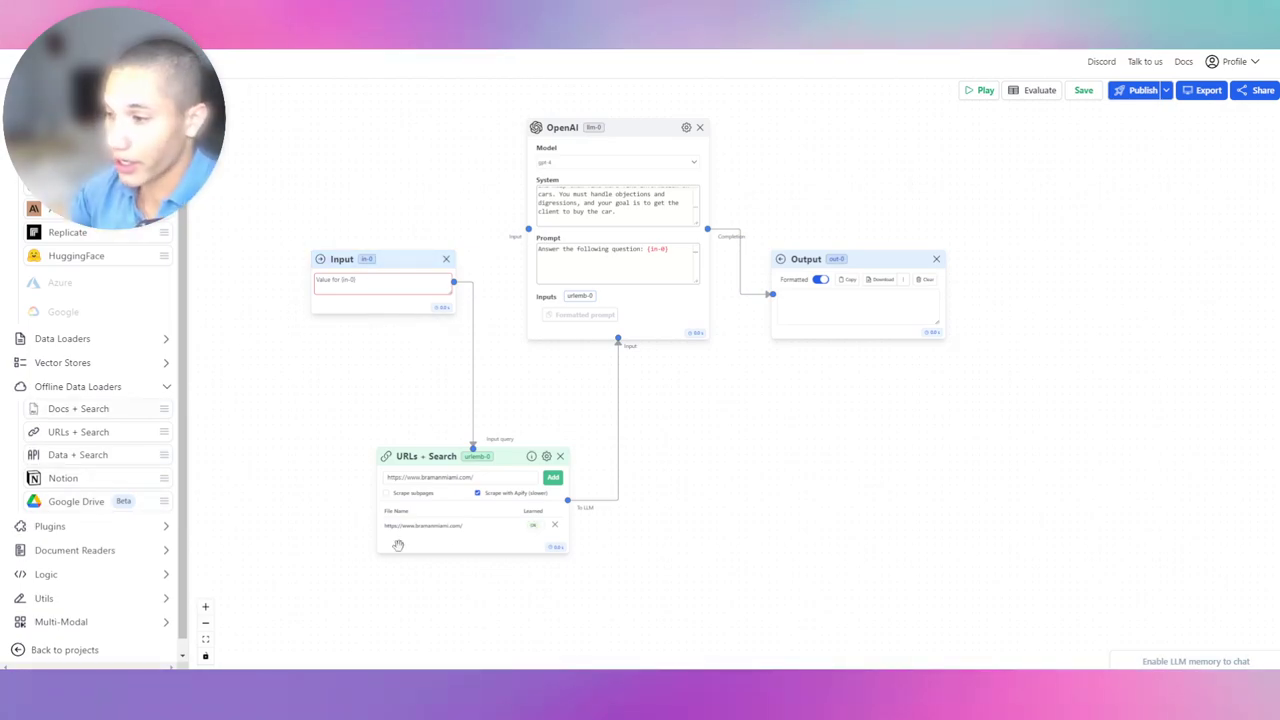
scroll(471, 534, right, 3)
click(590, 248)
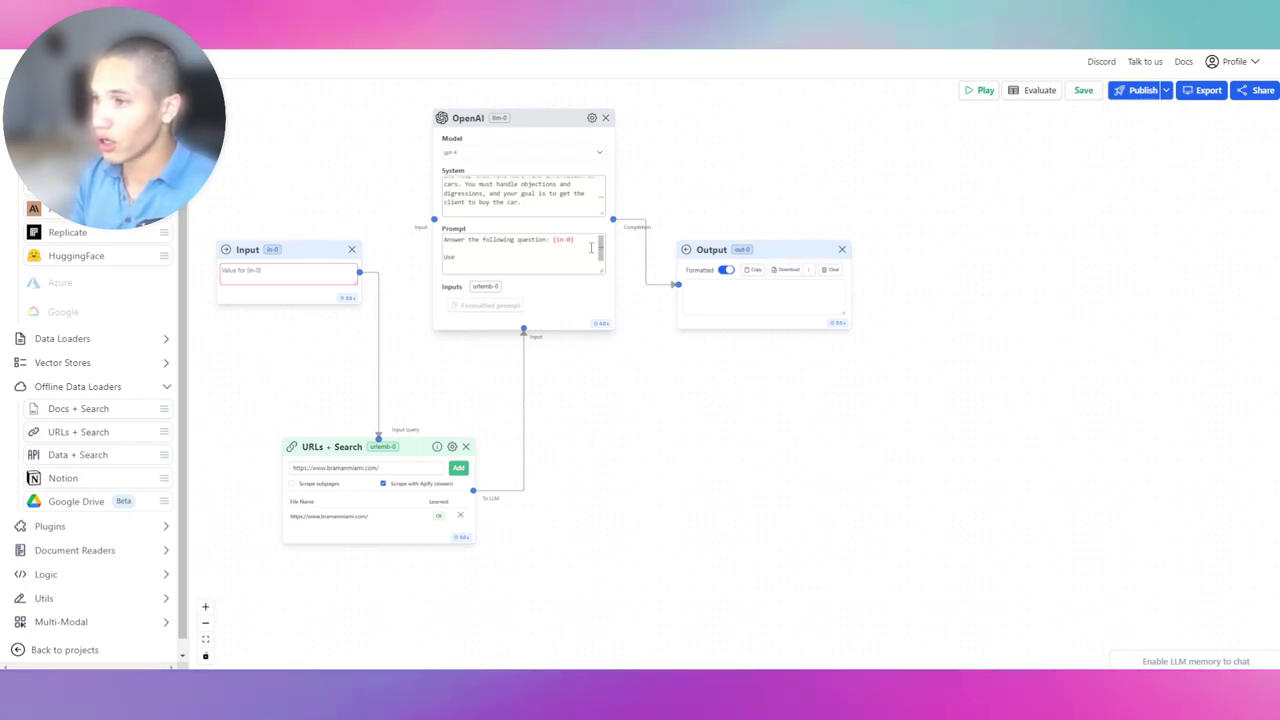
Step: Finish the line 'Use {urlemb-0} this as a contextual database for knowledge on the business you work for.'
text({u)
key(Return)
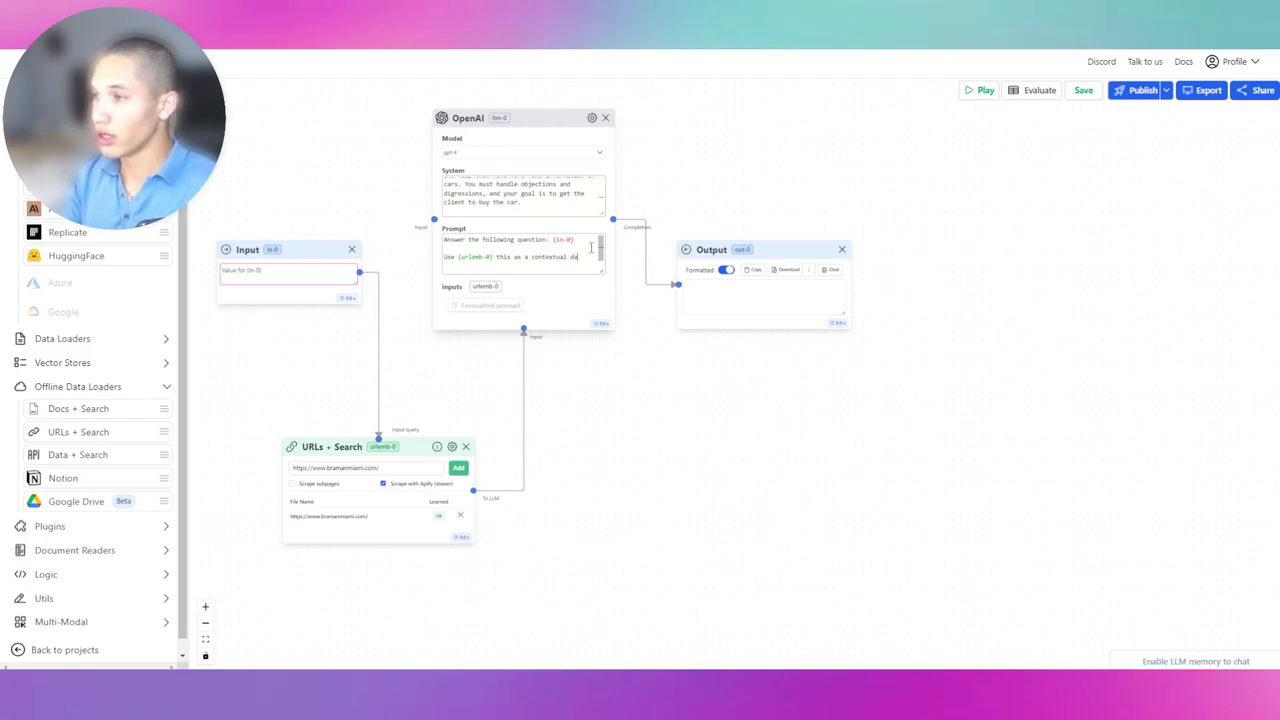
text(e for )
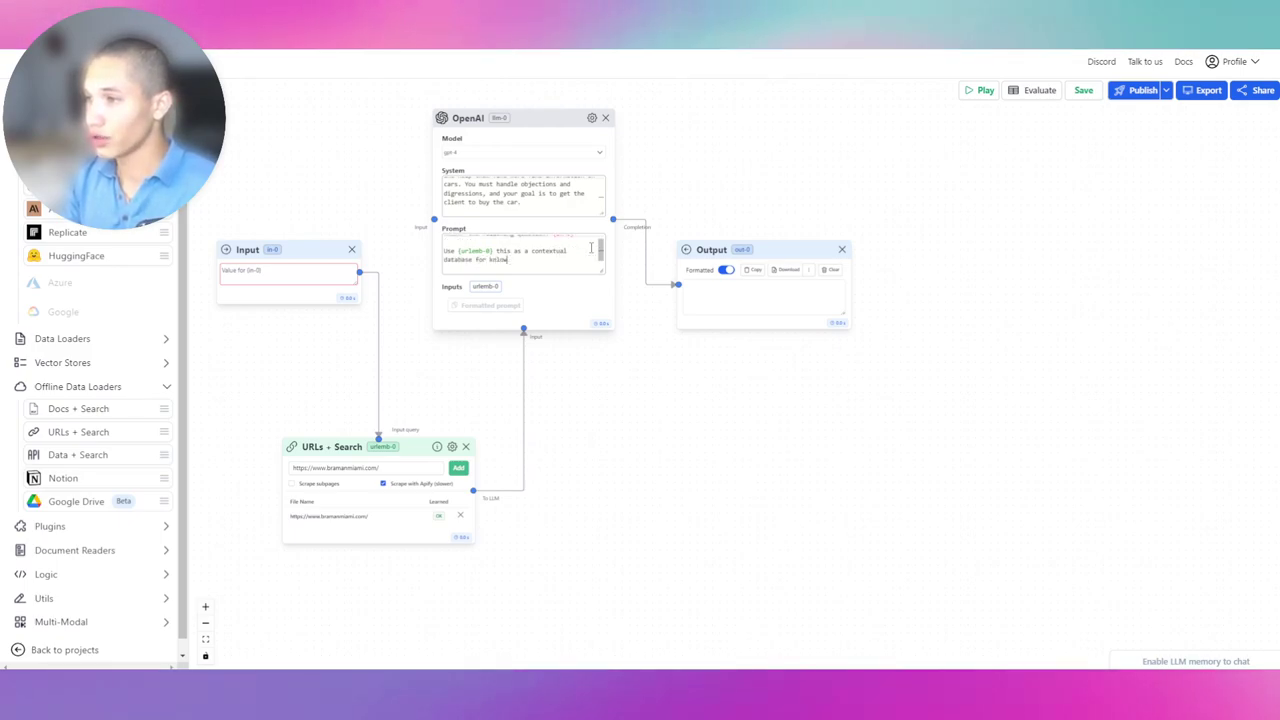
text(knowledge o)
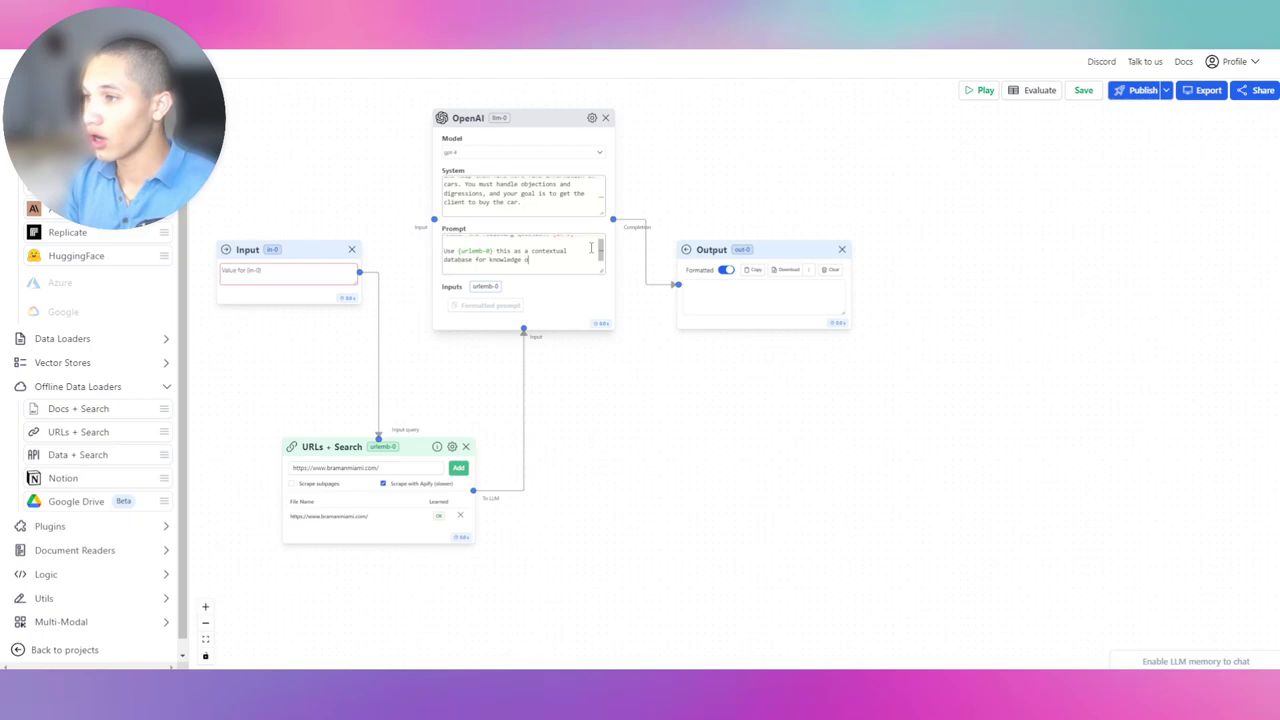
text(n the busines)
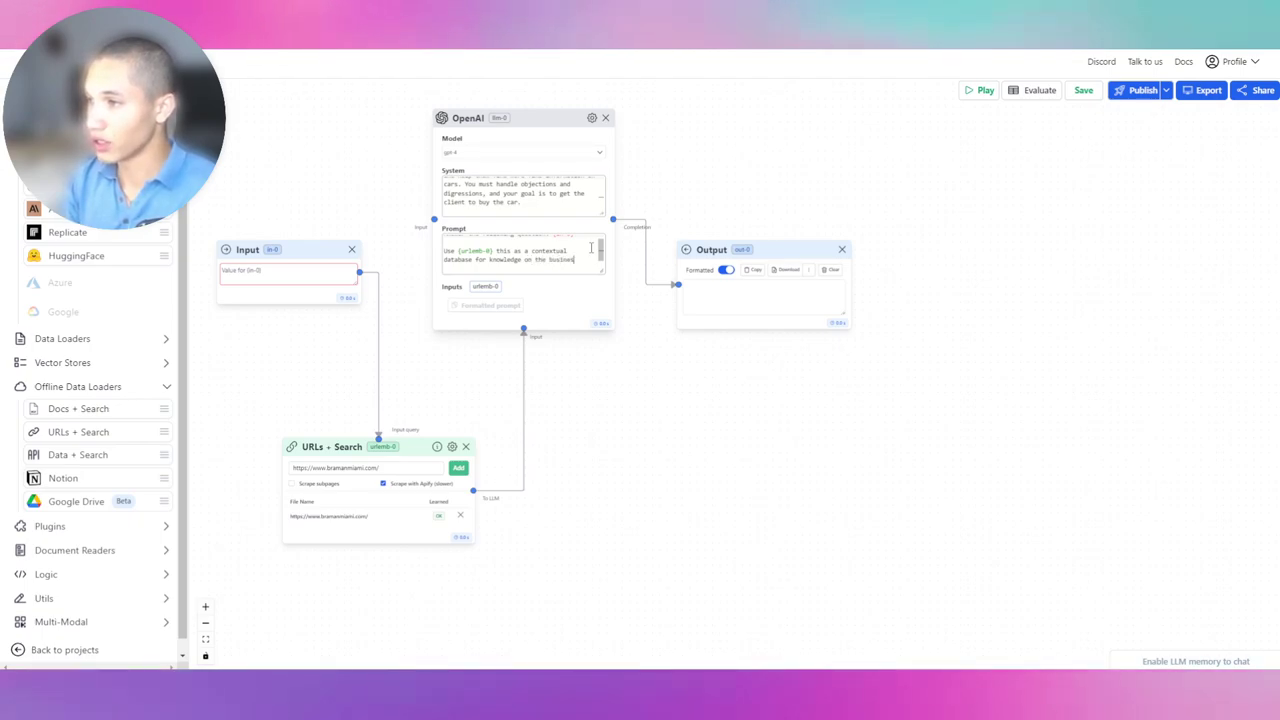
text(s you work for.)
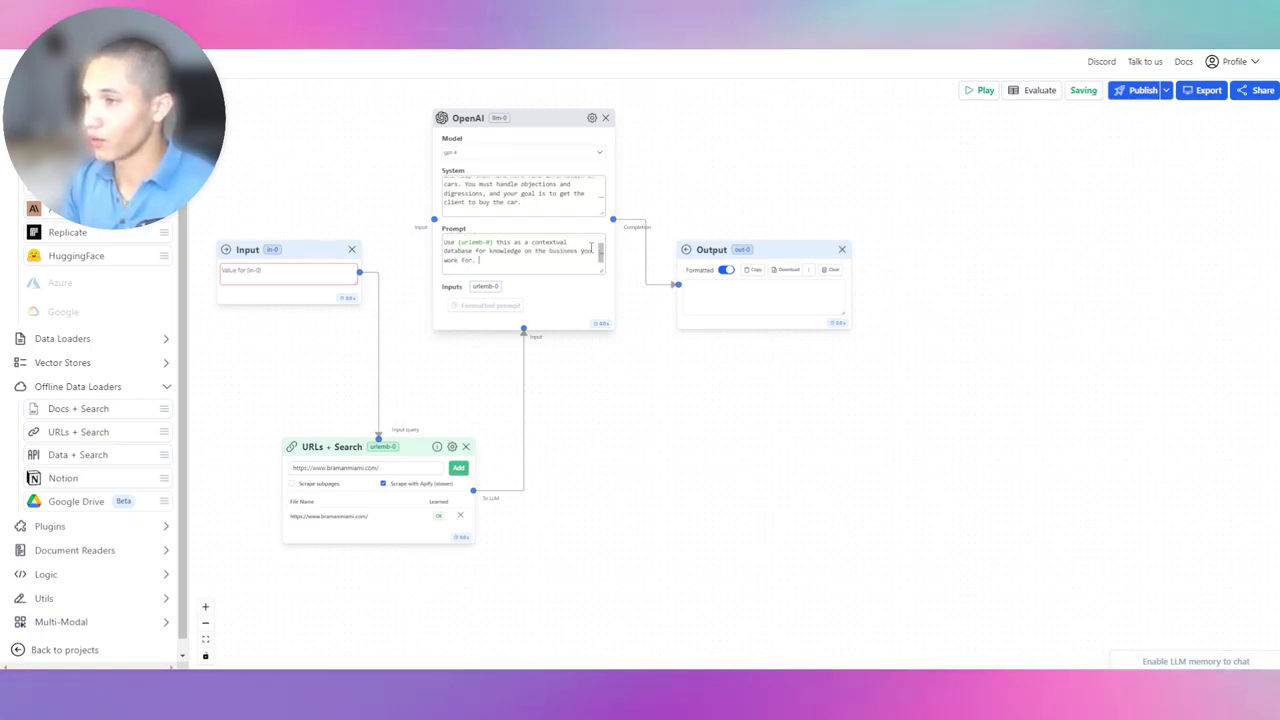
key(Return)
key(Return)
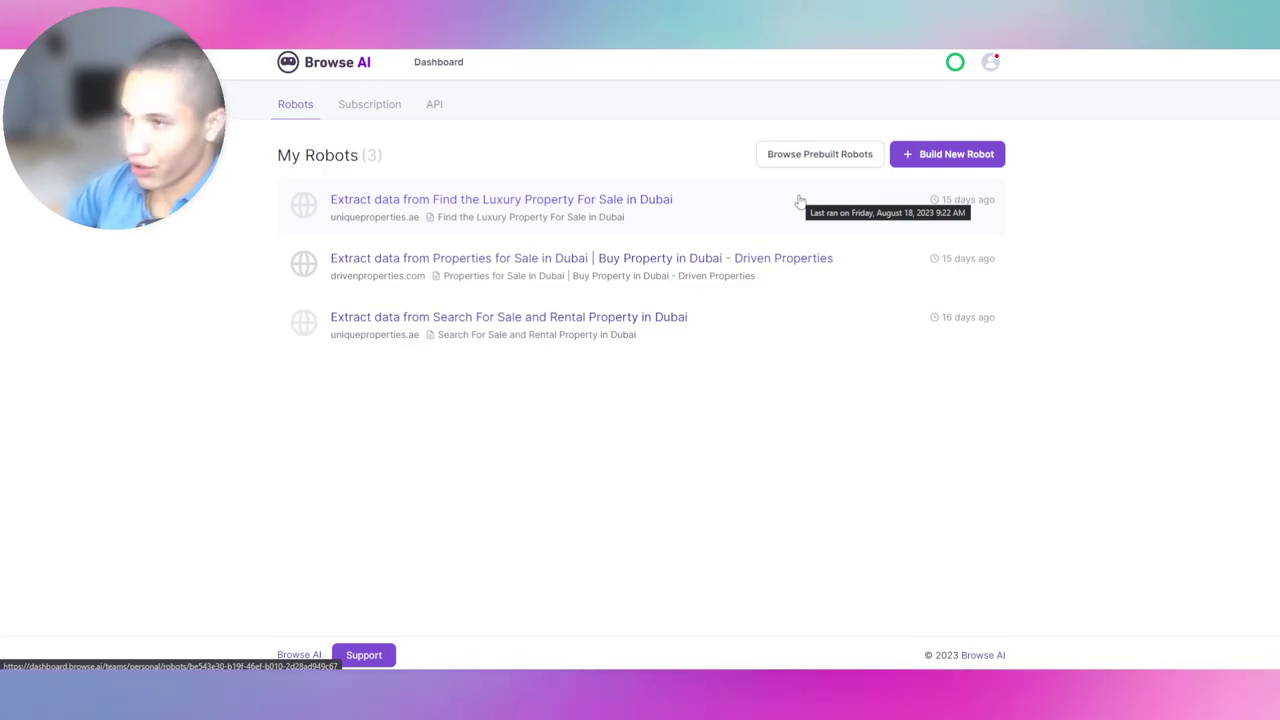
Step: Start a new structured-data extraction robot and open Braman Miami's pre-owned inventory page
click(900, 162)
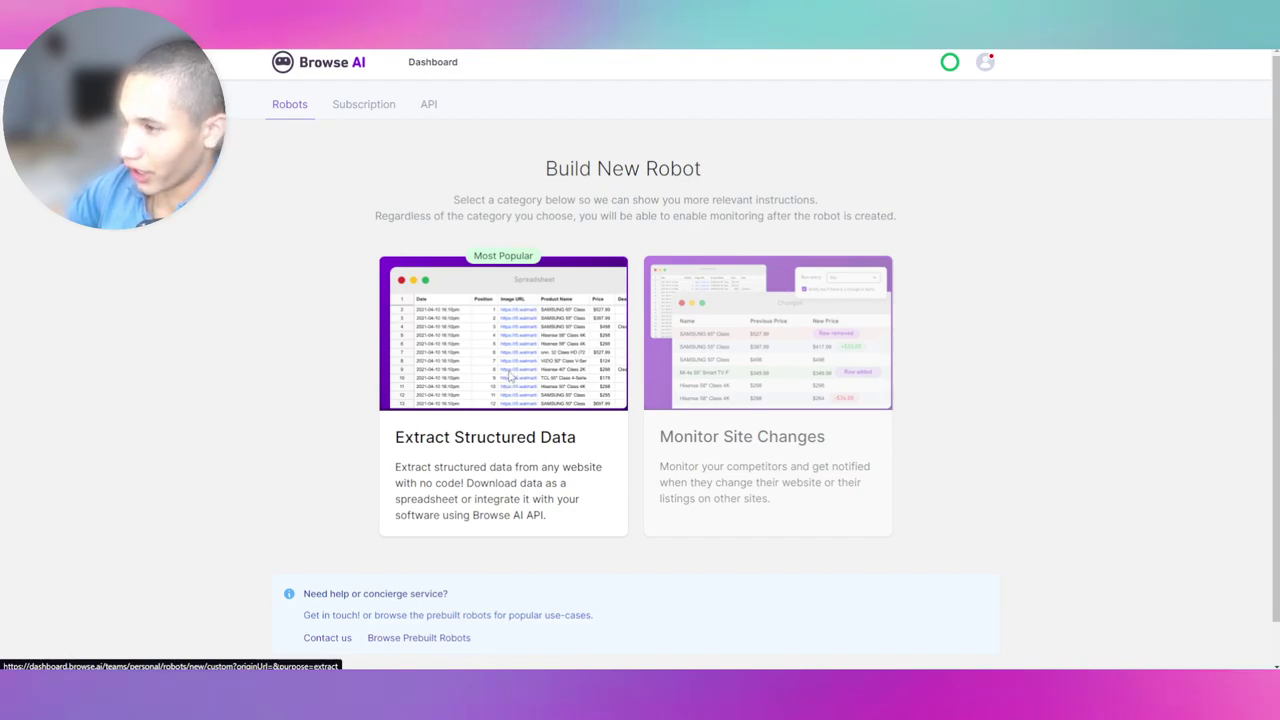
click(510, 377)
click(507, 566)
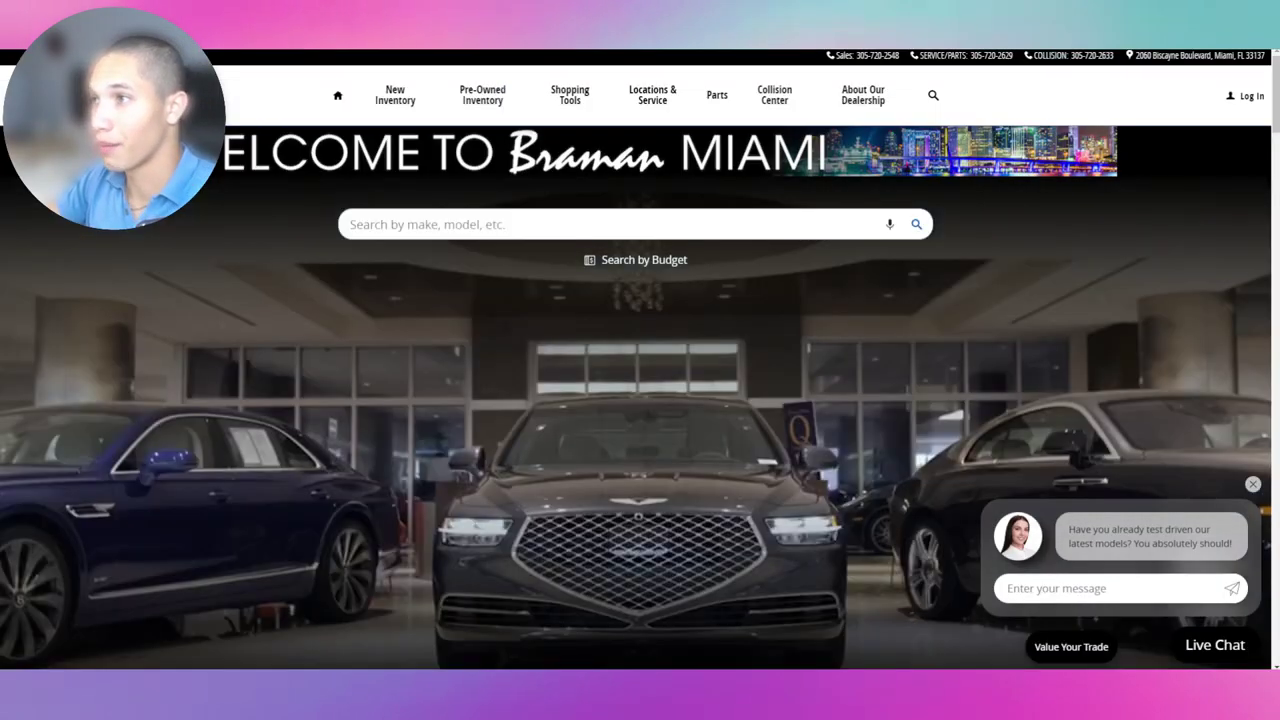
mouse_move(482, 95)
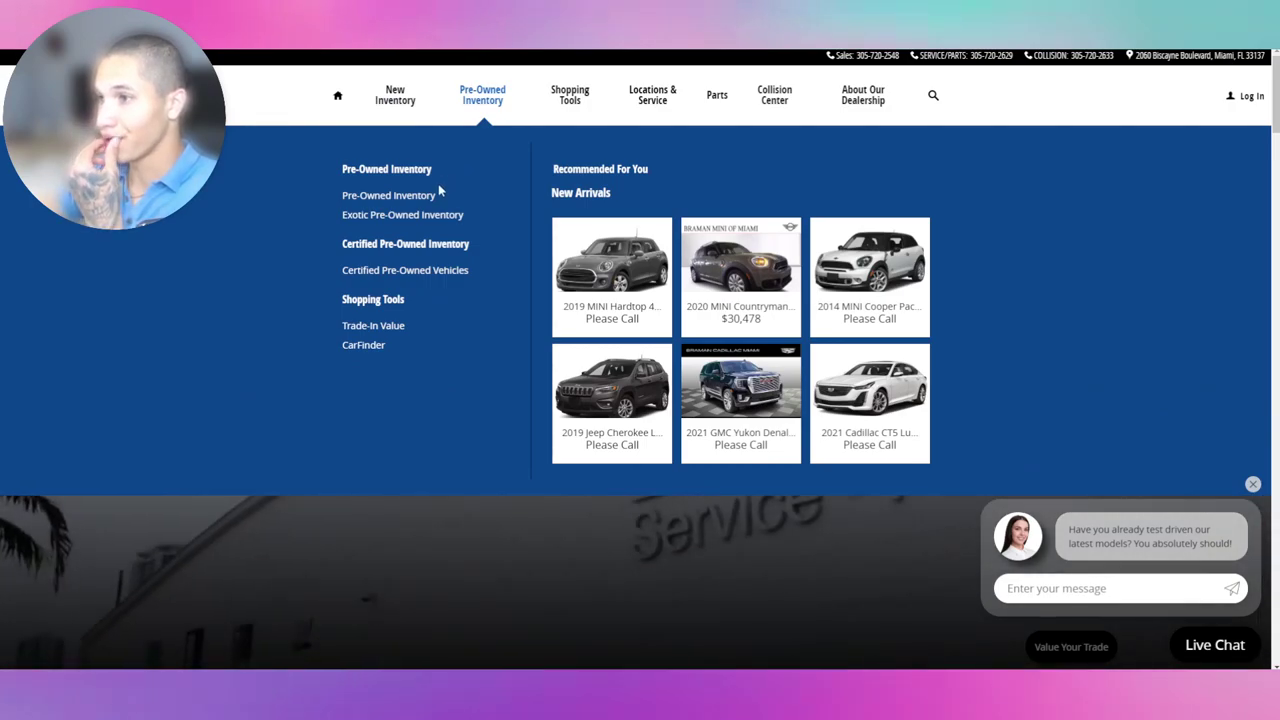
click(410, 196)
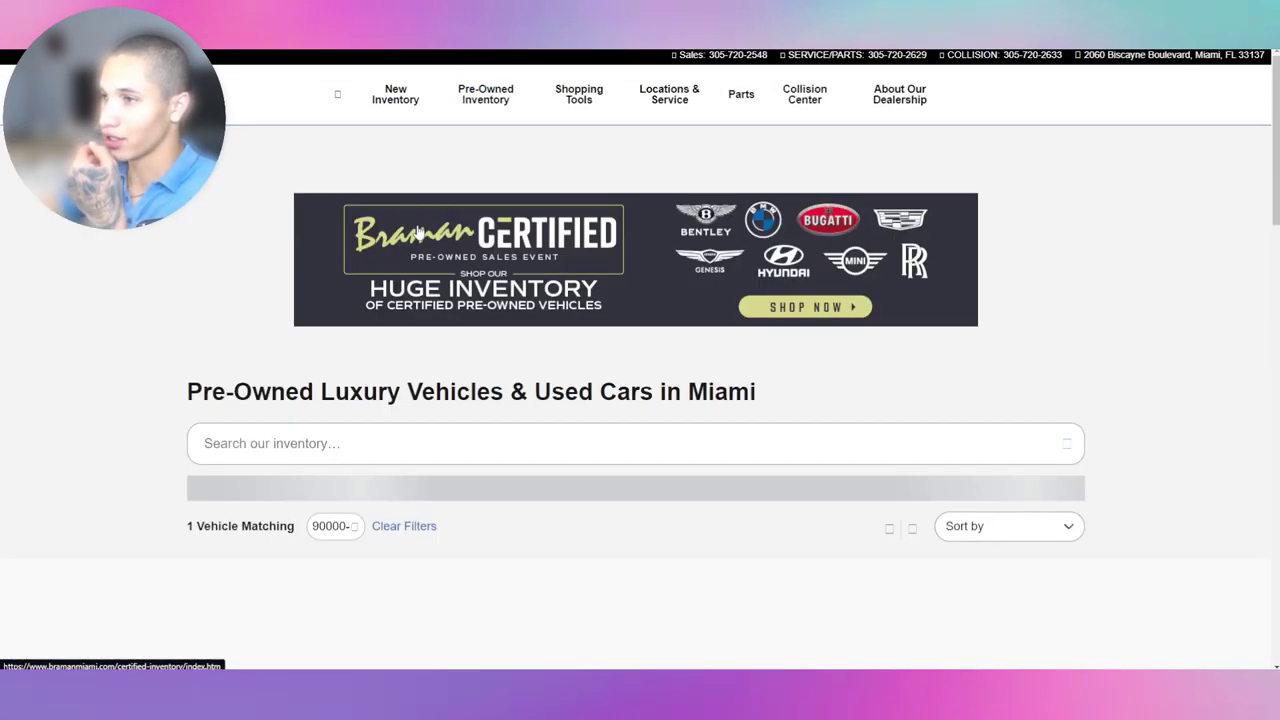
scroll(340, 560, down, 3)
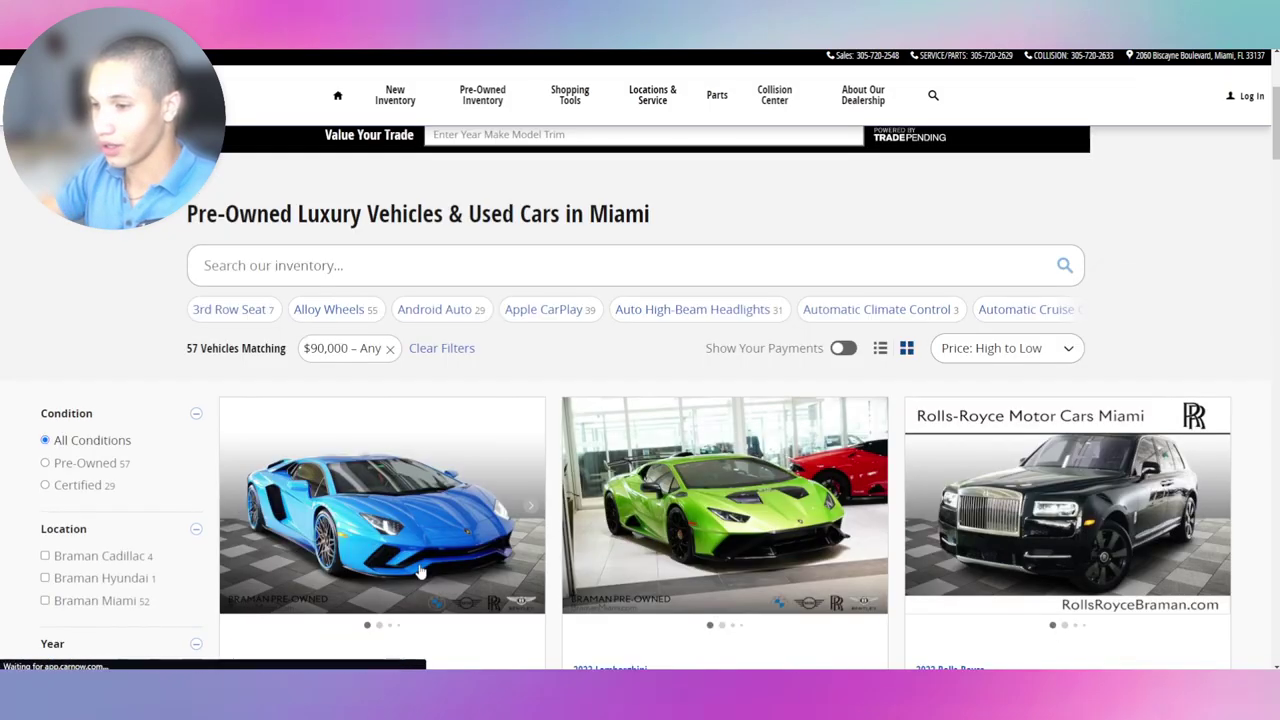
scroll(438, 598, down, 3)
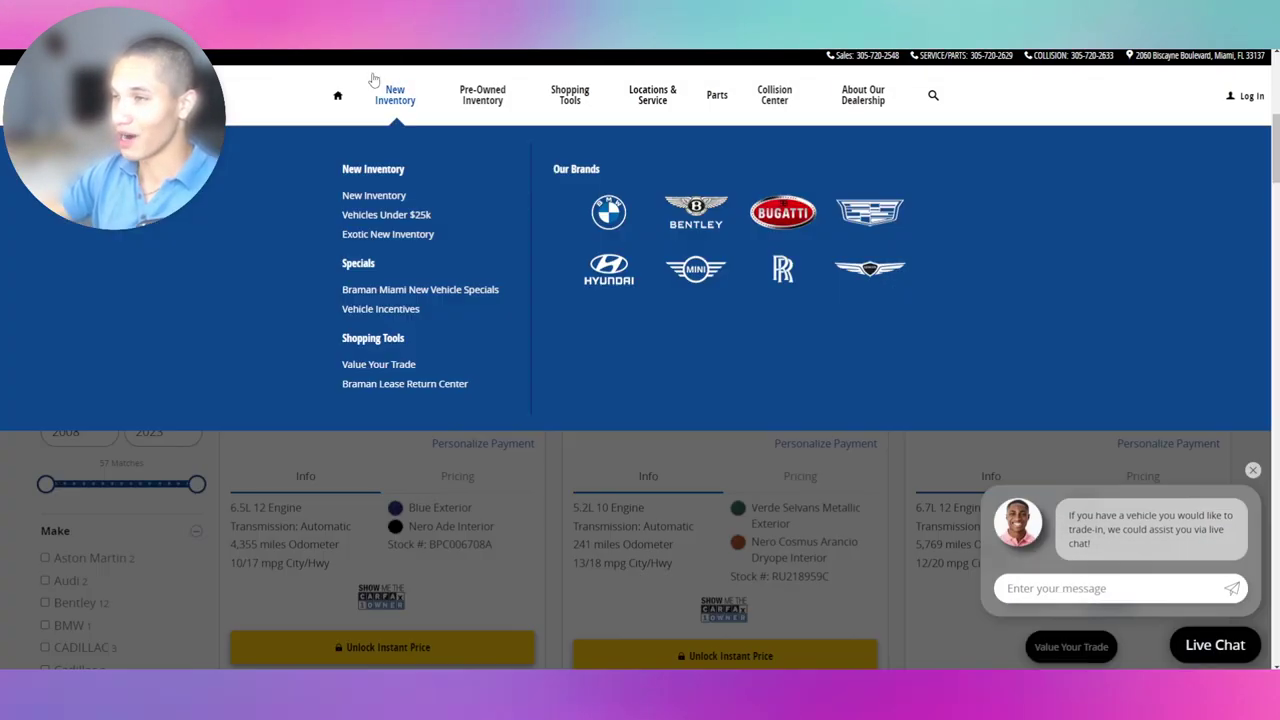
Step: Use the filtered inventory URL (over $90,000, price high to low) as Origin URL and start recording
key(ctrl+Tab)
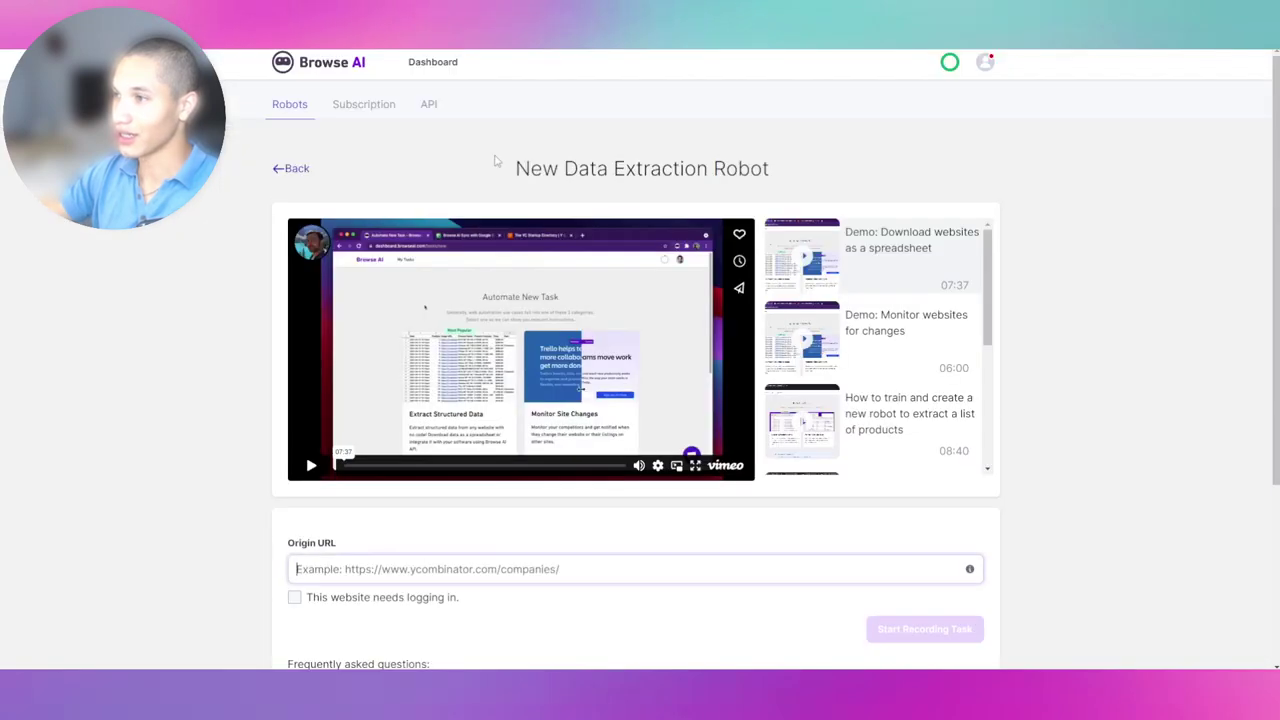
click(567, 568)
text(https://www.bramanmiami.com/used-inventory/index.htm?internetPrice=90000-&sortBy=internetPrice+desc&)
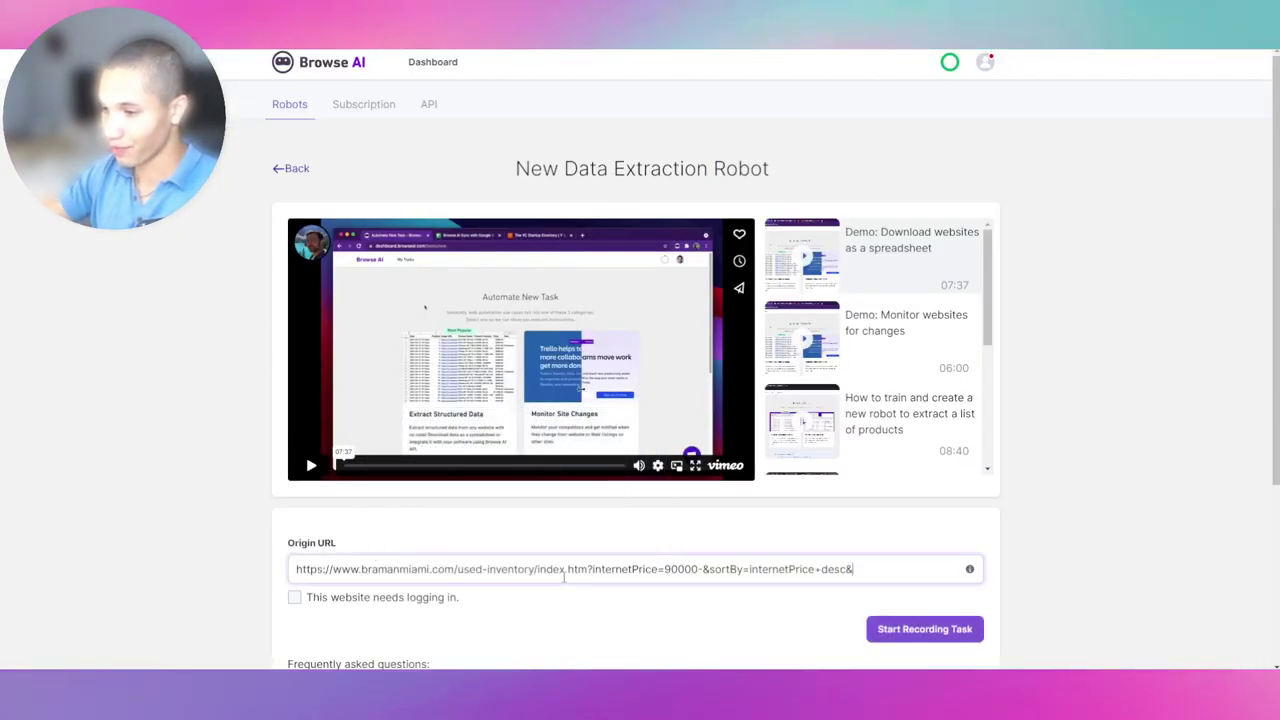
scroll(760, 566, down, 2)
click(895, 500)
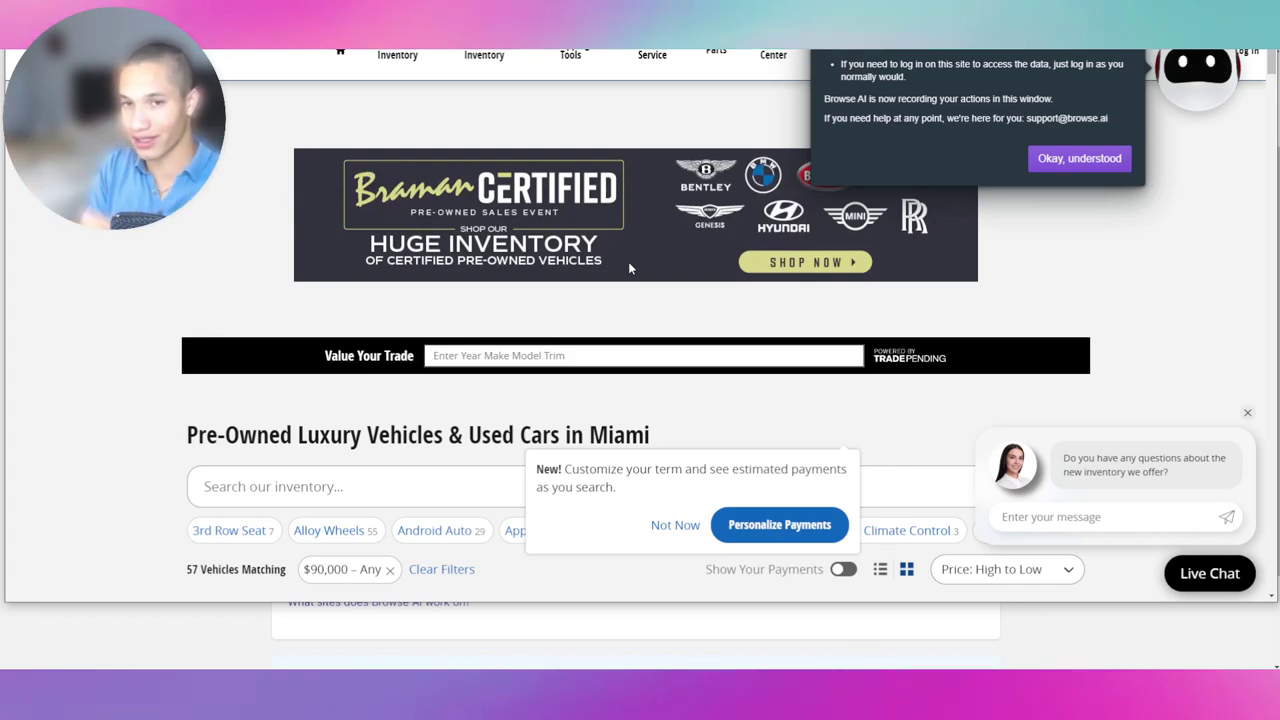
Step: Dismiss the recording notice and choose Extract list from the robot menu
click(1079, 158)
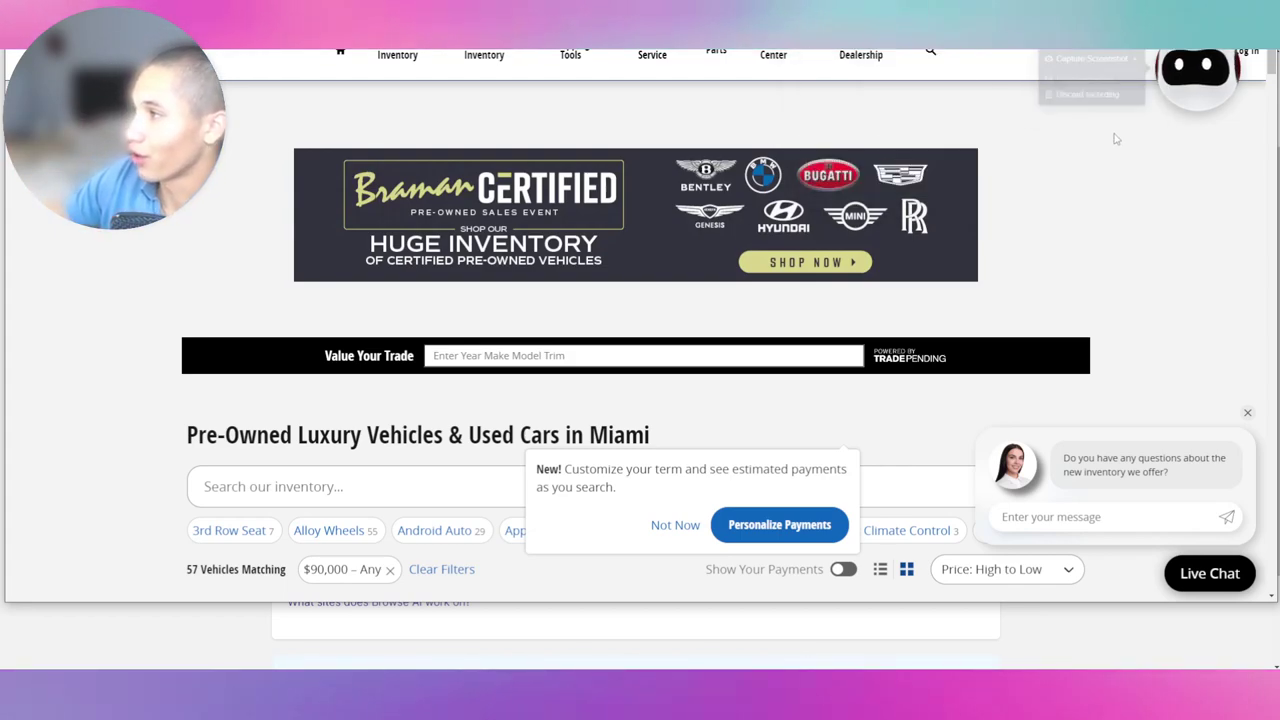
click(1045, 77)
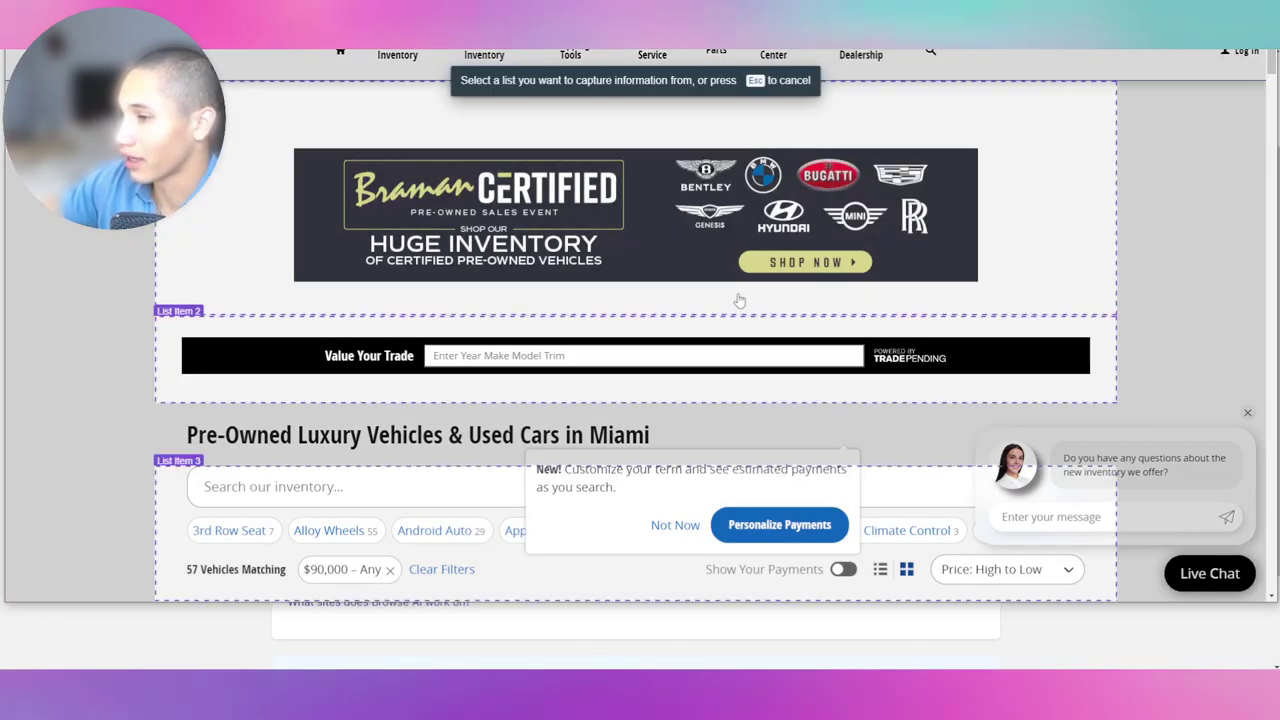
scroll(617, 346, down, 3)
scroll(617, 346, down, 2)
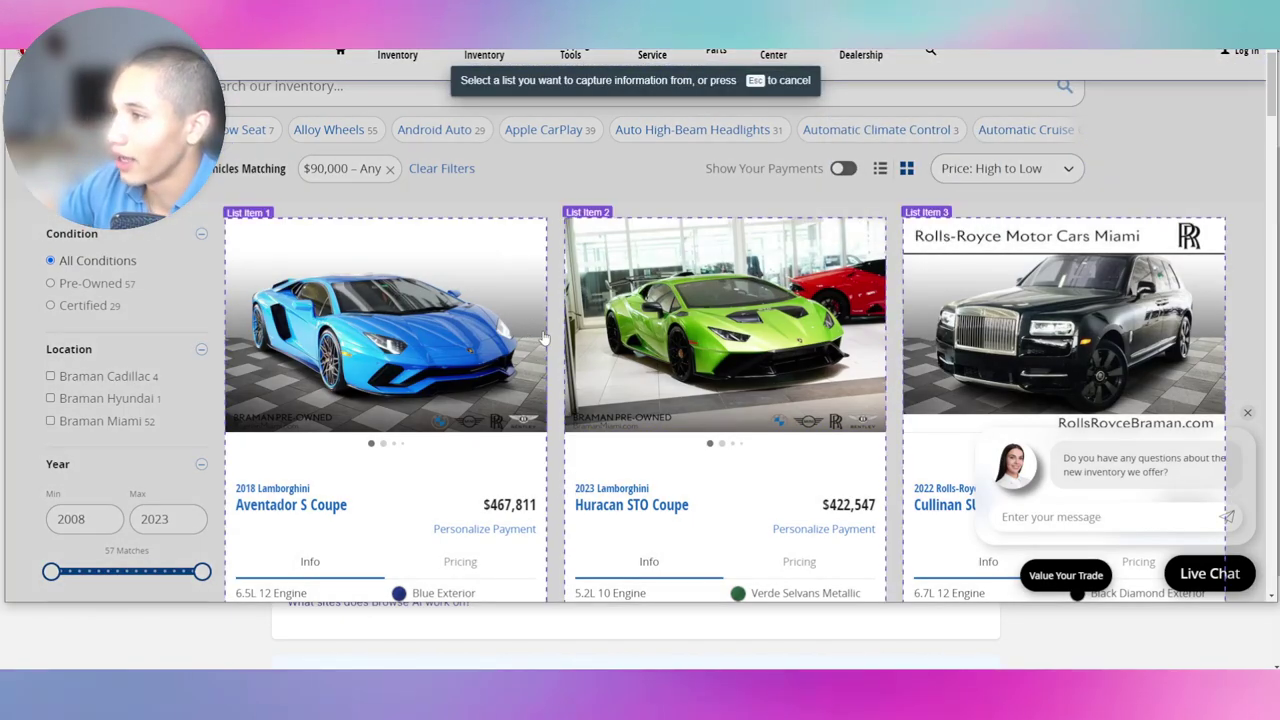
Step: Select the car cards as the list and capture each car's year-and-model title with its link
click(600, 372)
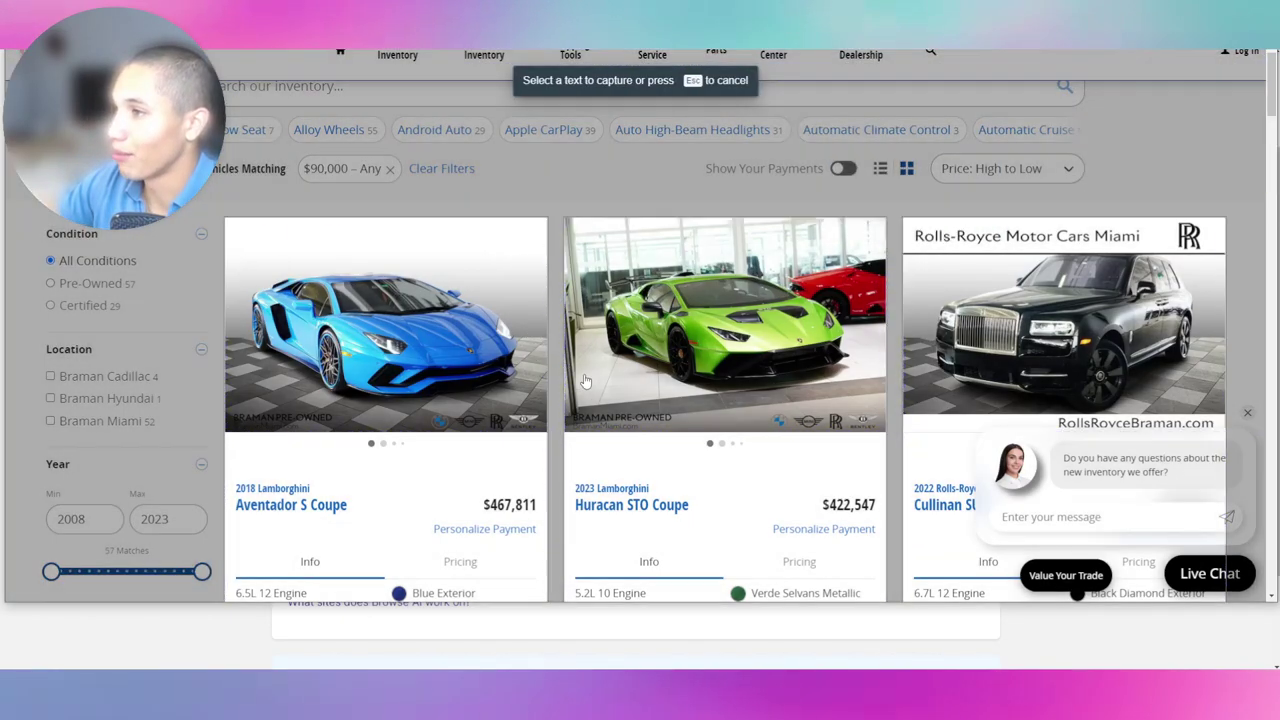
scroll(600, 372, down, 4)
scroll(591, 128, up, 4)
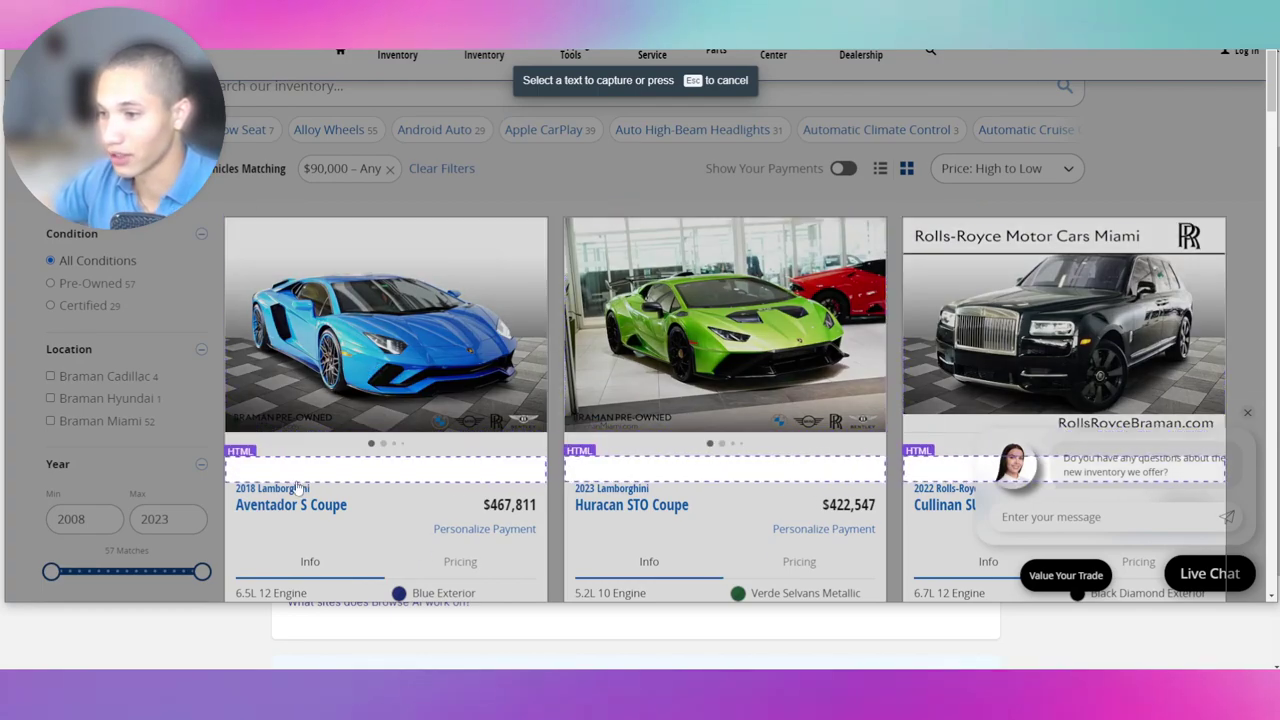
click(280, 489)
click(290, 496)
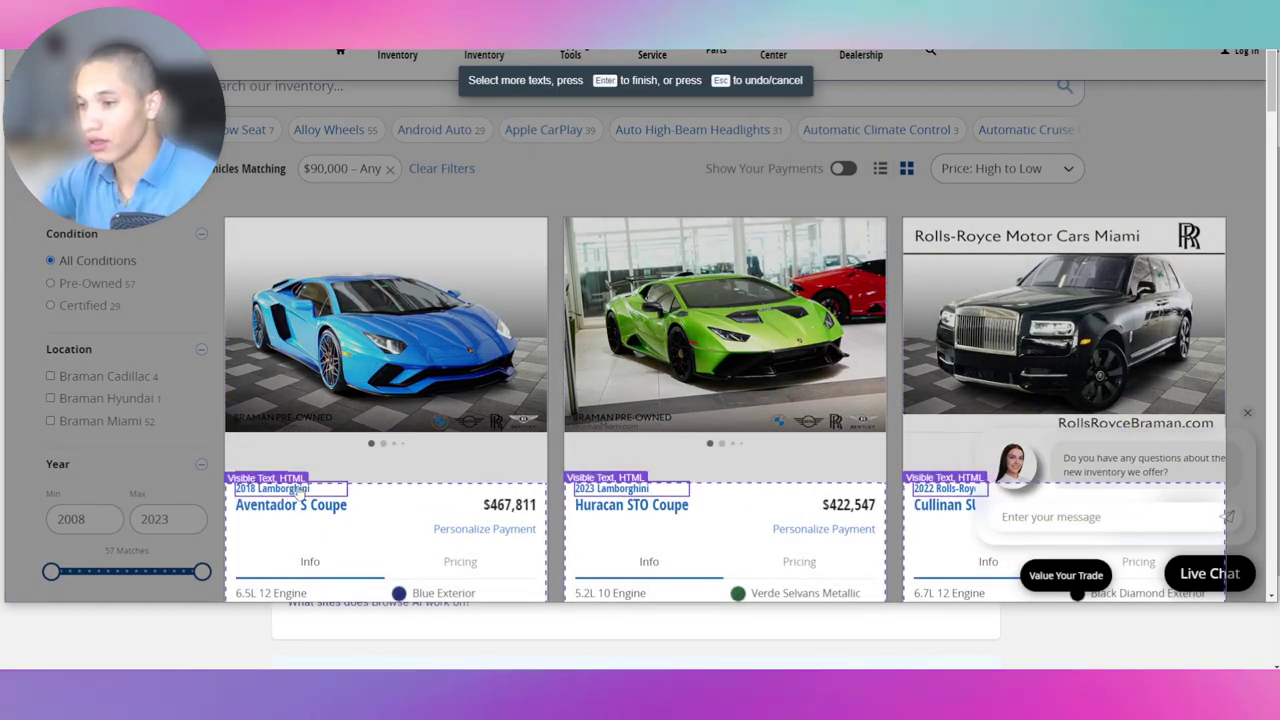
click(290, 510)
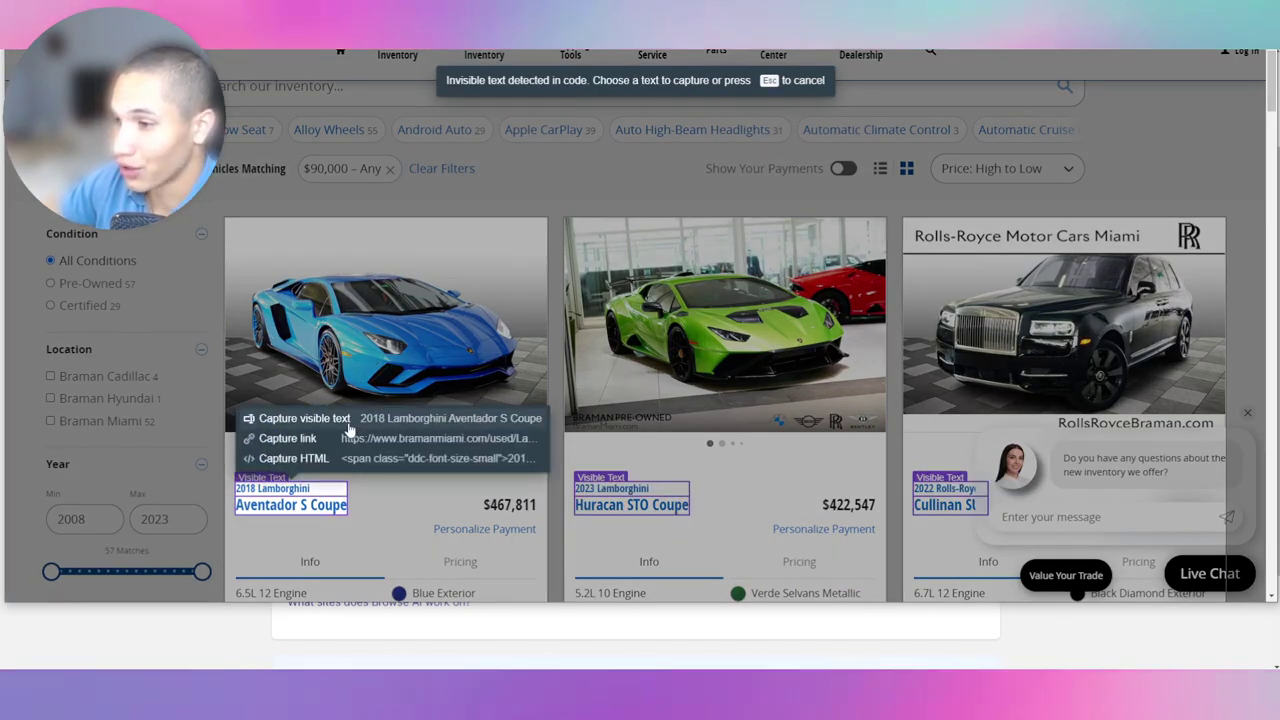
click(349, 428)
click(310, 510)
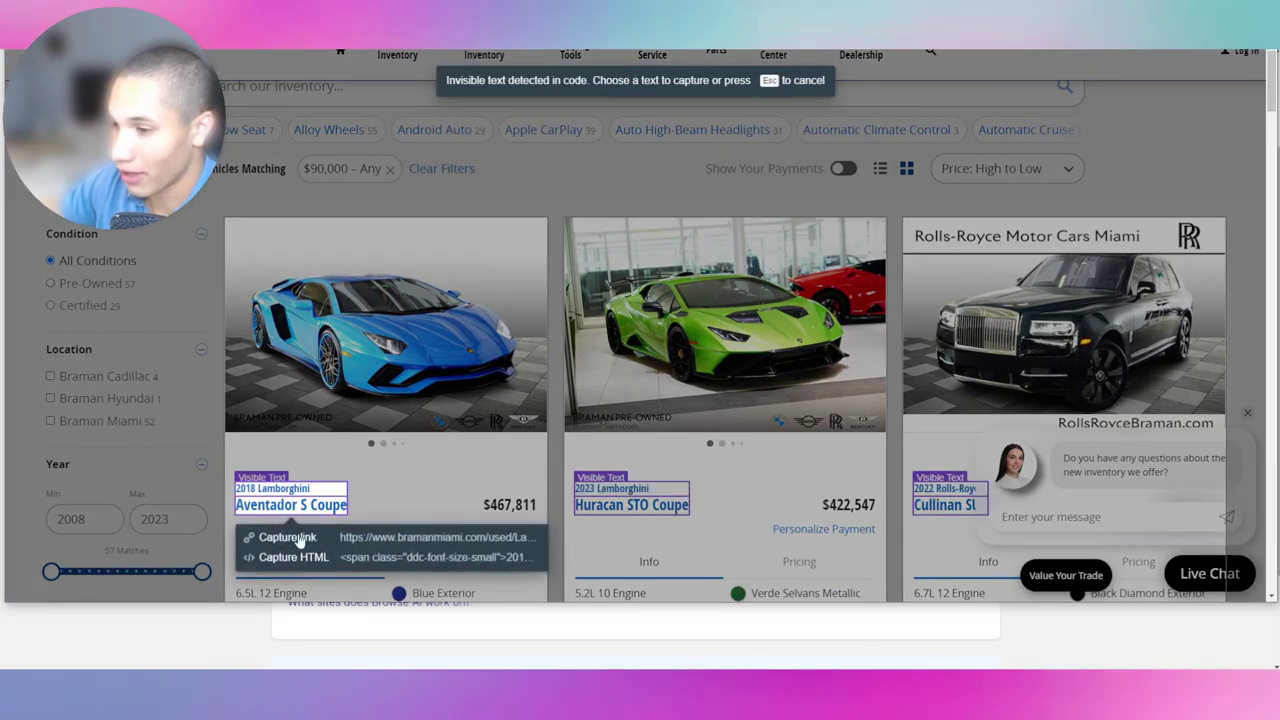
click(280, 556)
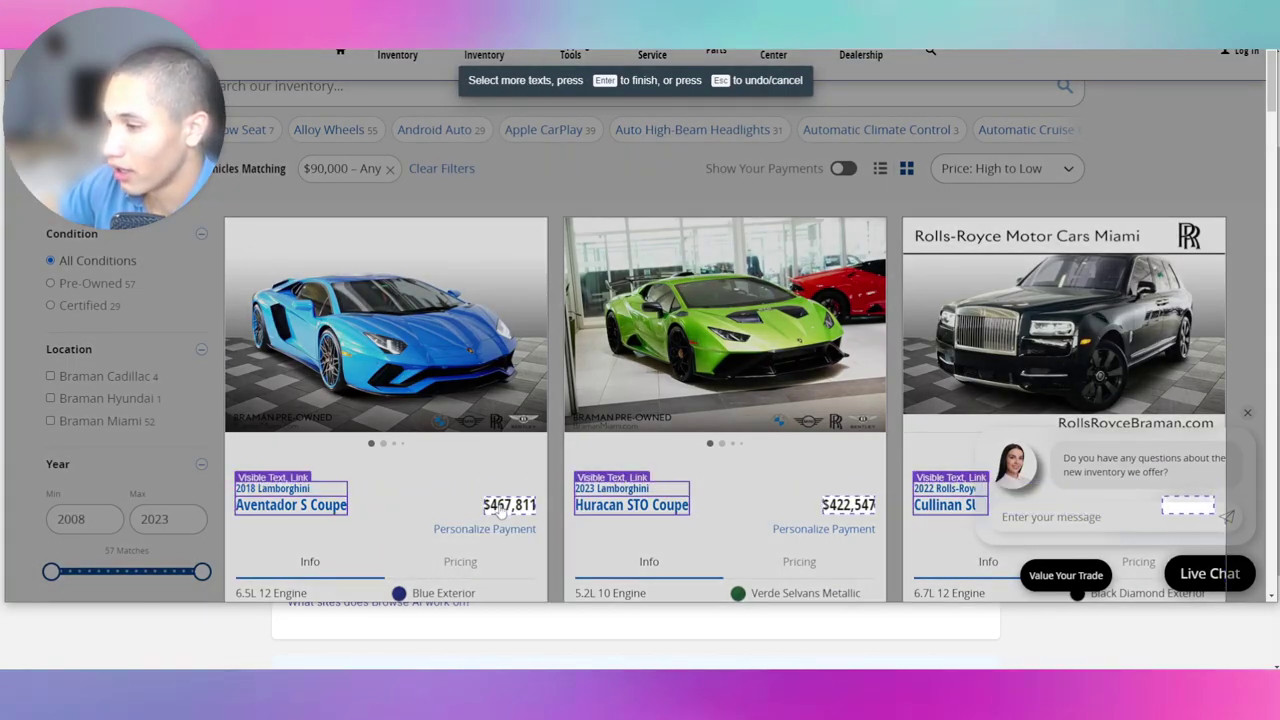
Step: Capture each car's price, spec details and Unlock Instant Price text
click(497, 505)
scroll(392, 531, down, 1)
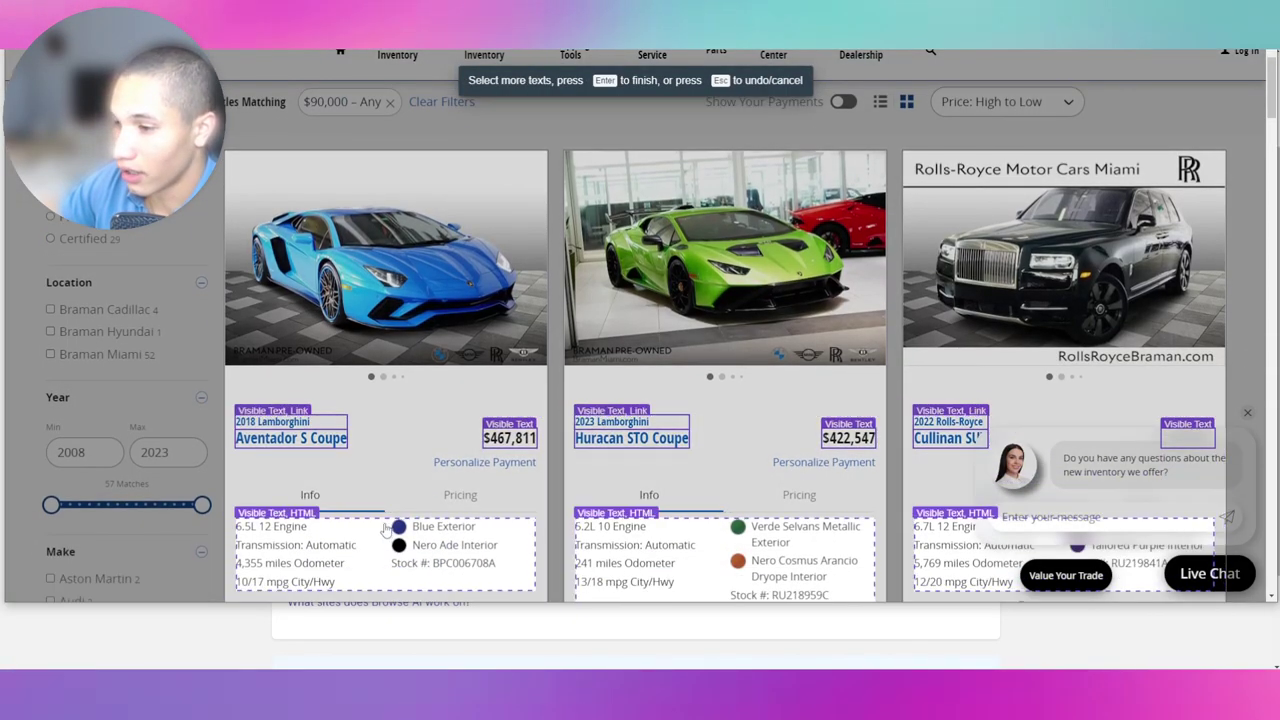
scroll(385, 530, down, 2)
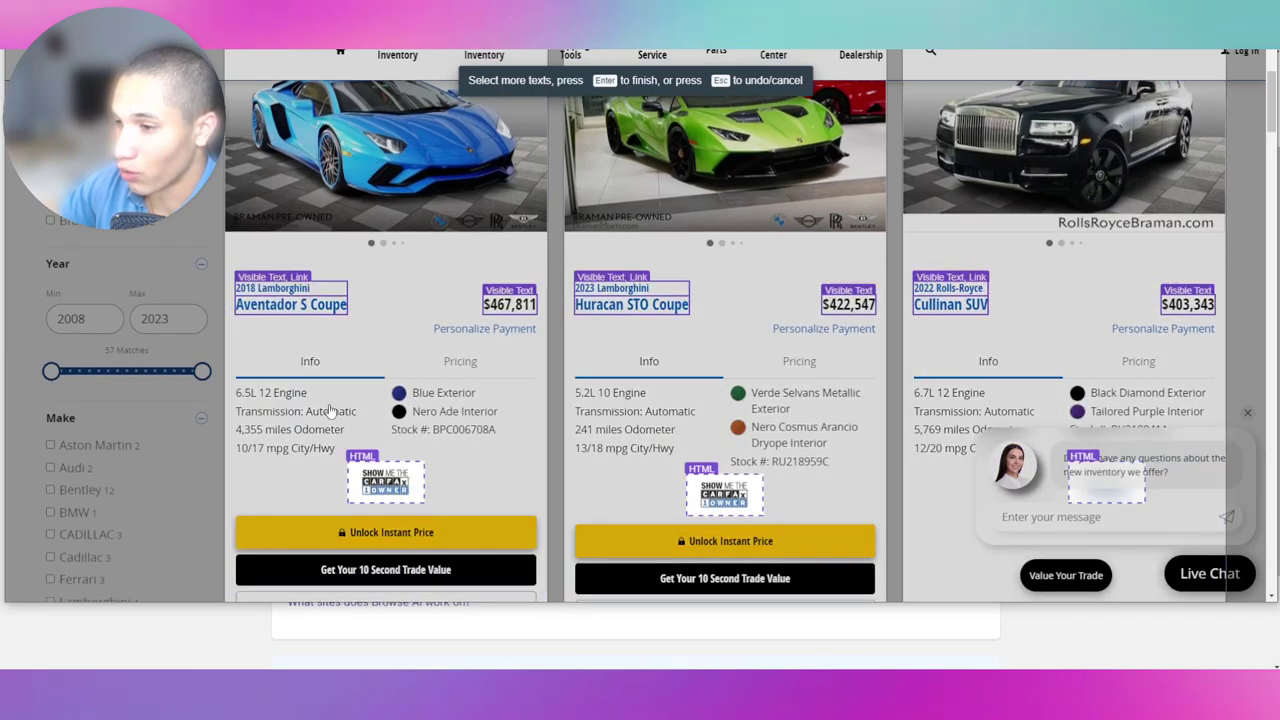
click(430, 452)
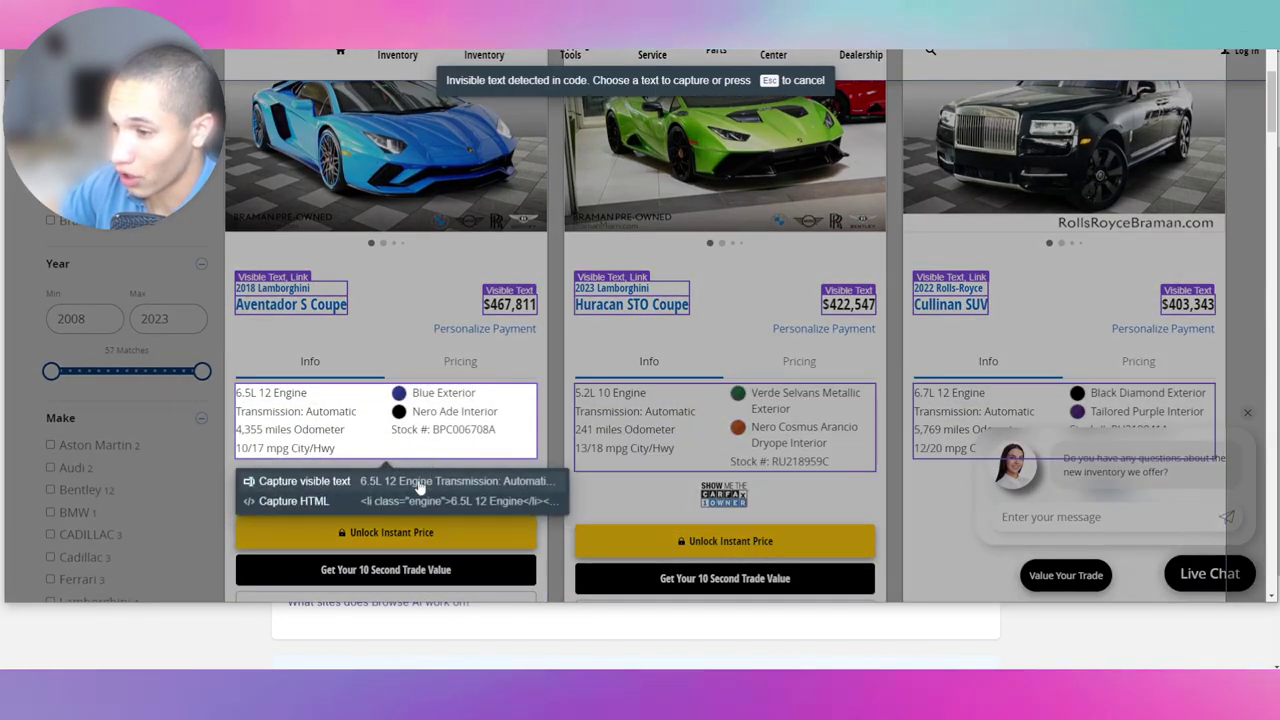
click(420, 484)
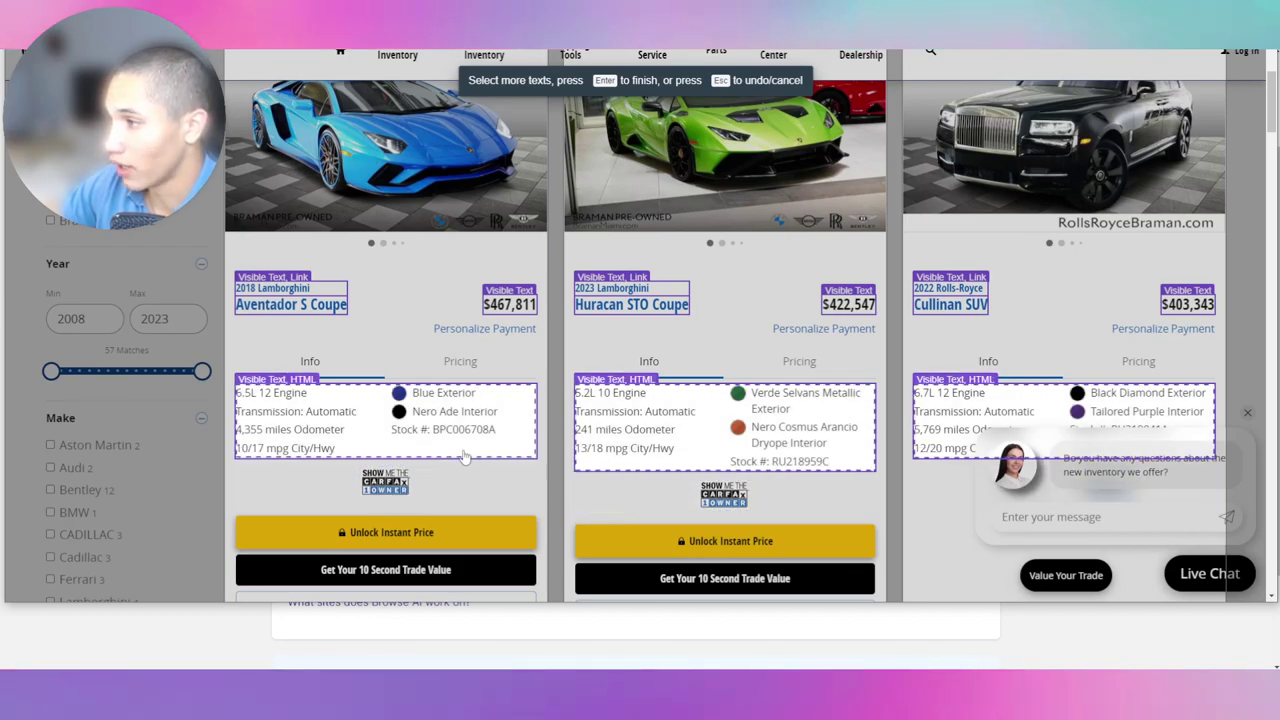
scroll(463, 458, down, 1)
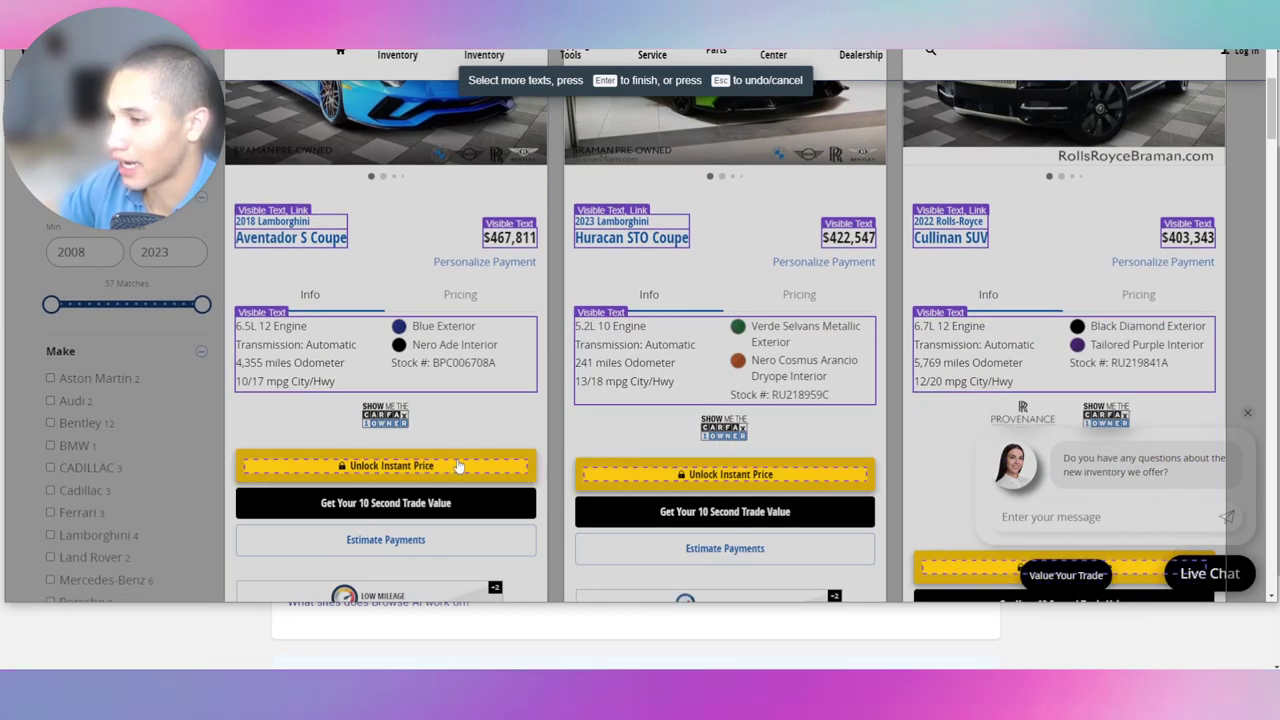
click(456, 460)
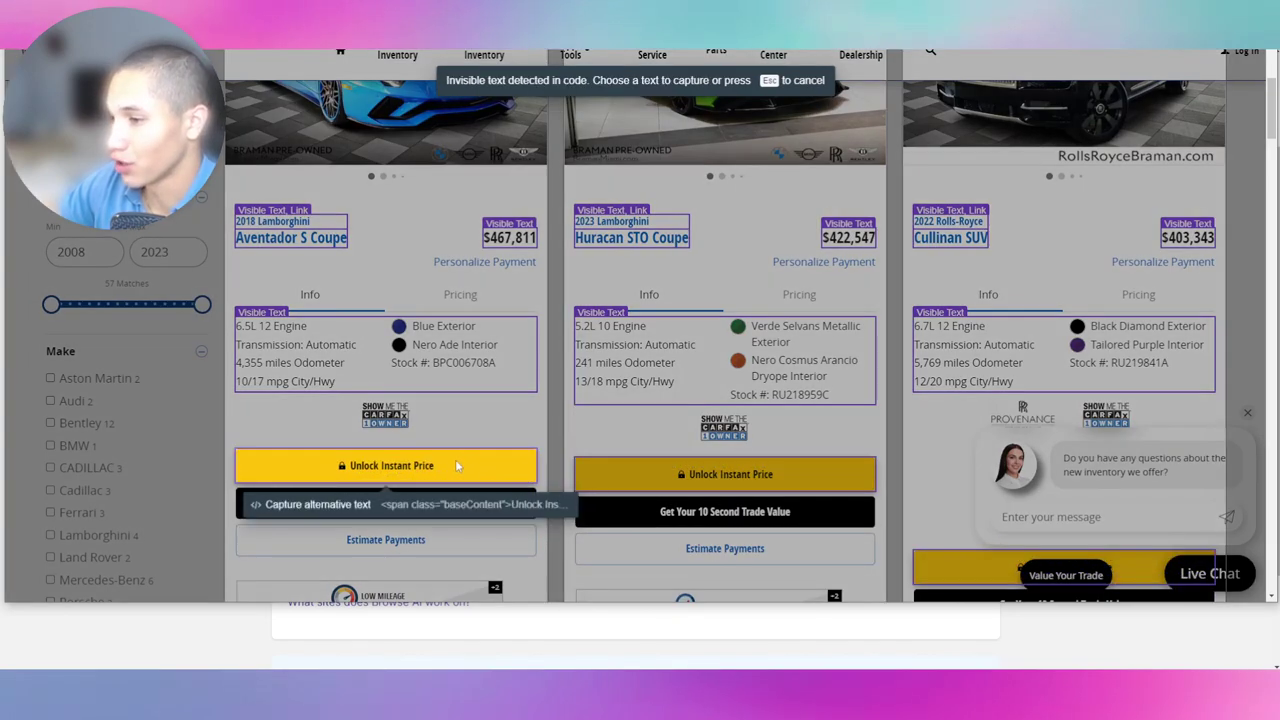
click(460, 504)
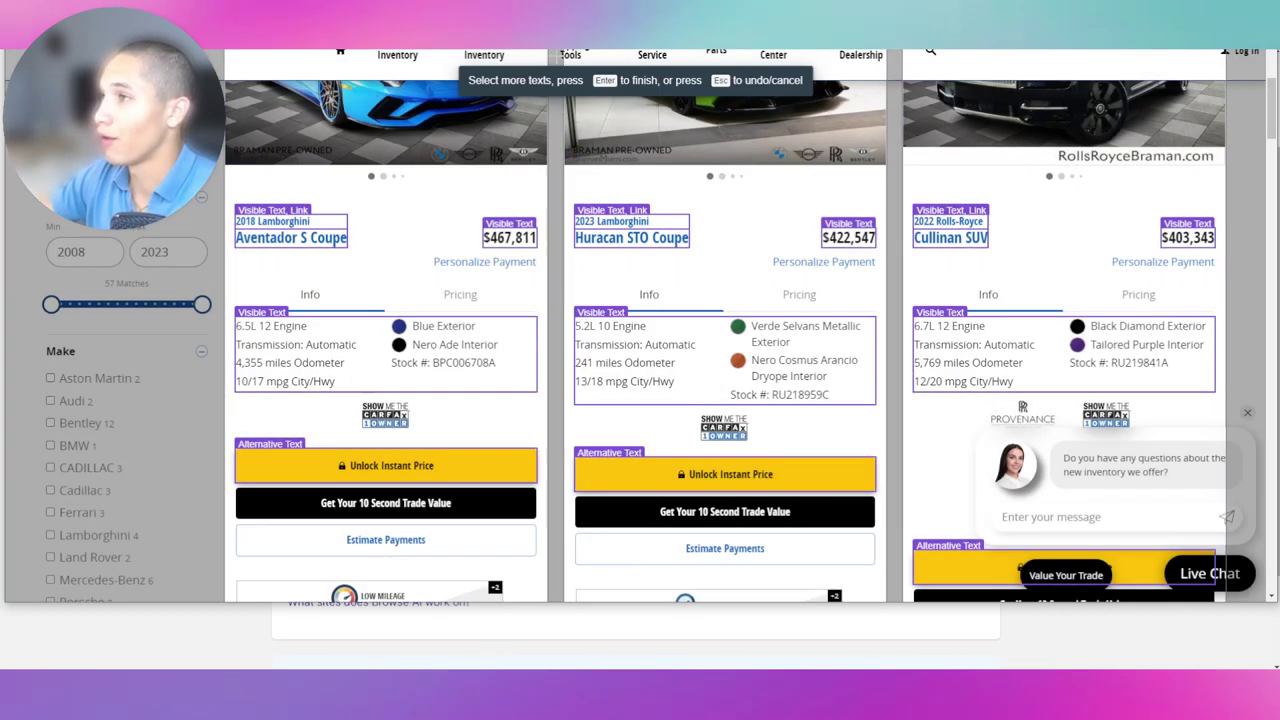
Step: Name the car title link field CarNameLink
key(Return)
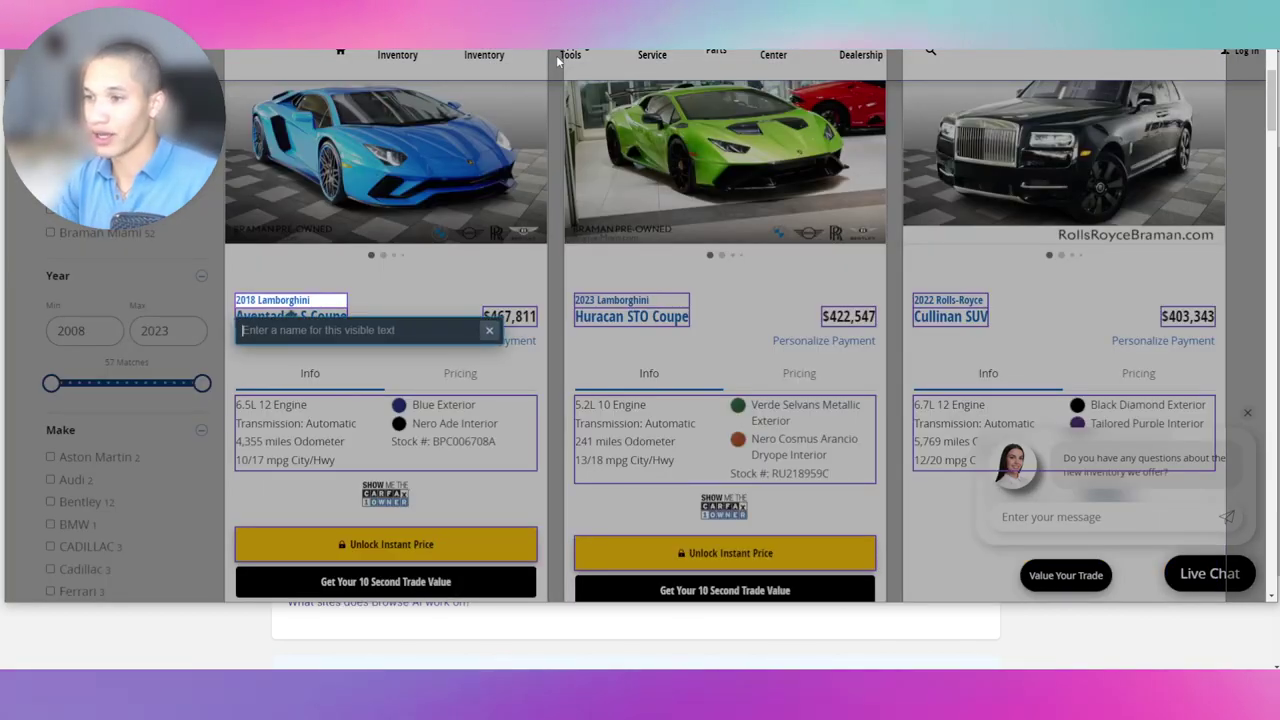
text(Car Title)
key(Return)
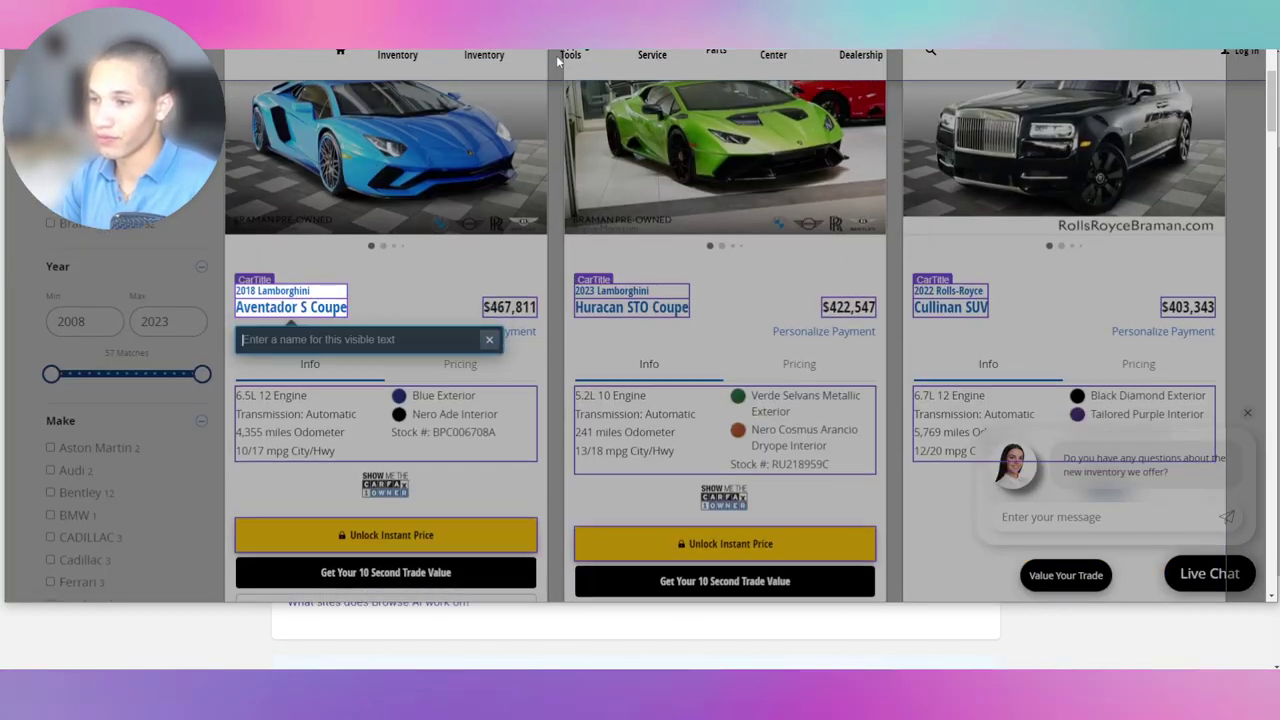
text(CarName)
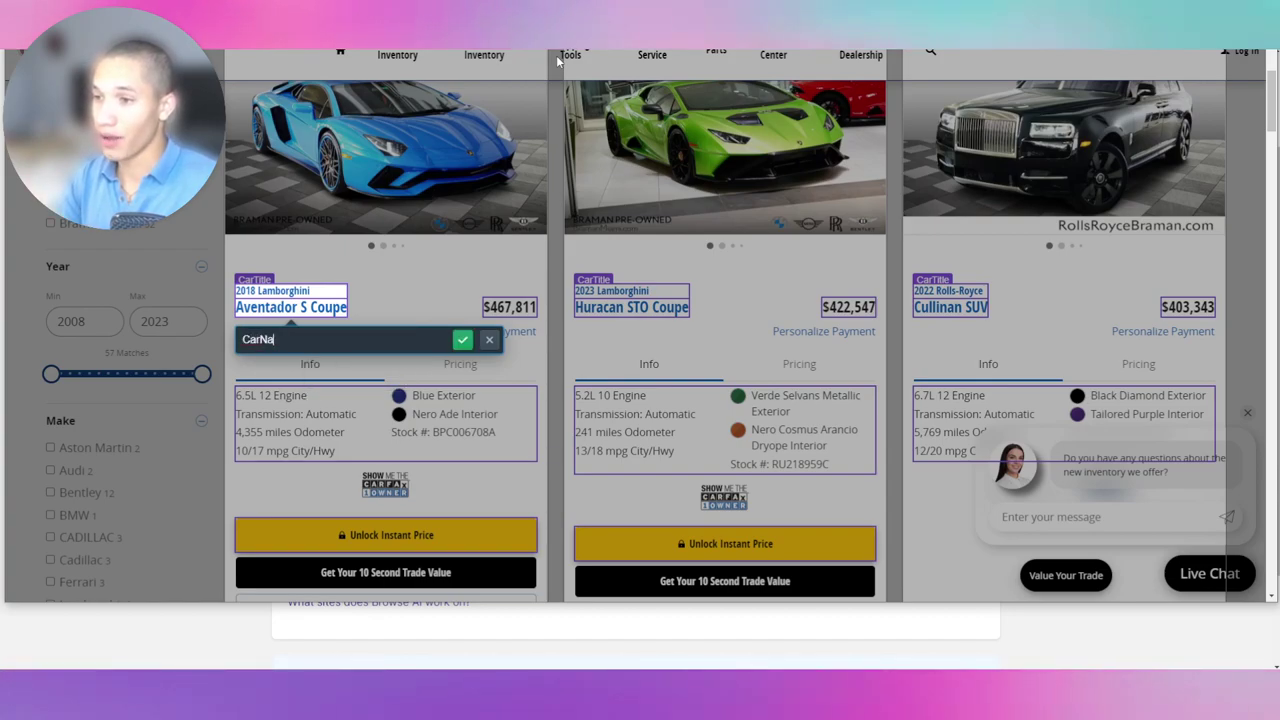
key(Return)
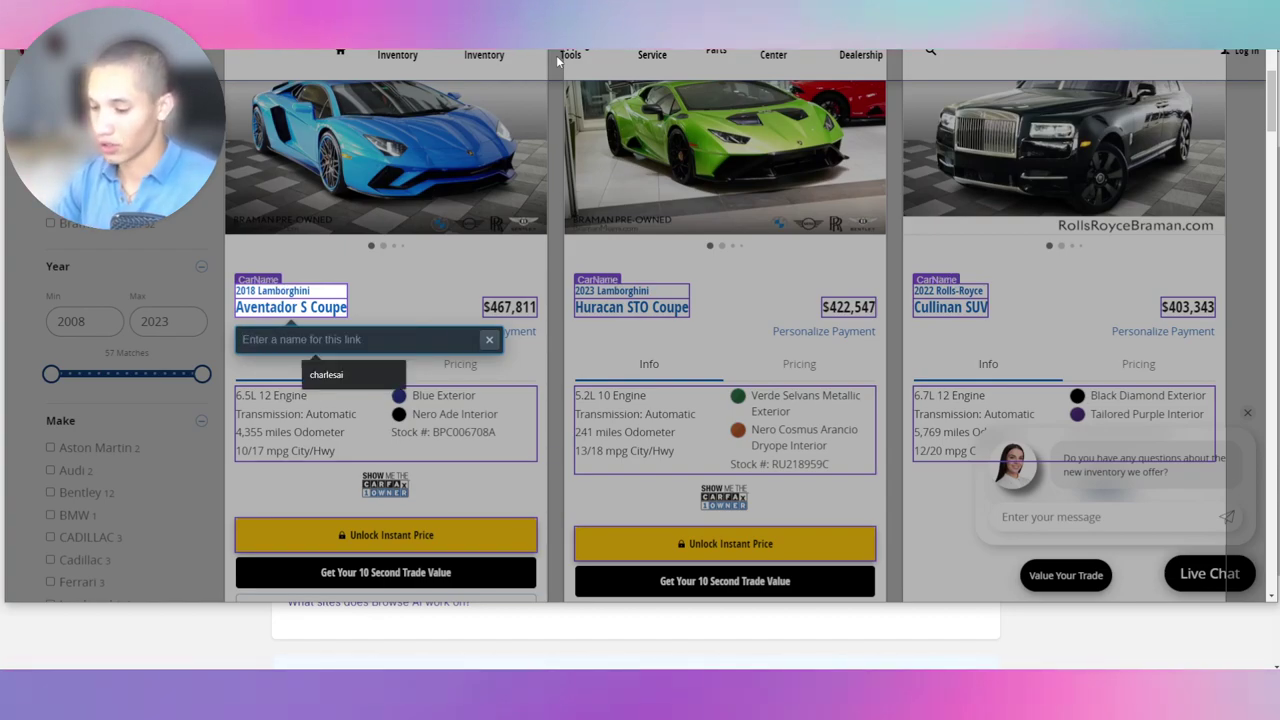
text(CarNameLink)
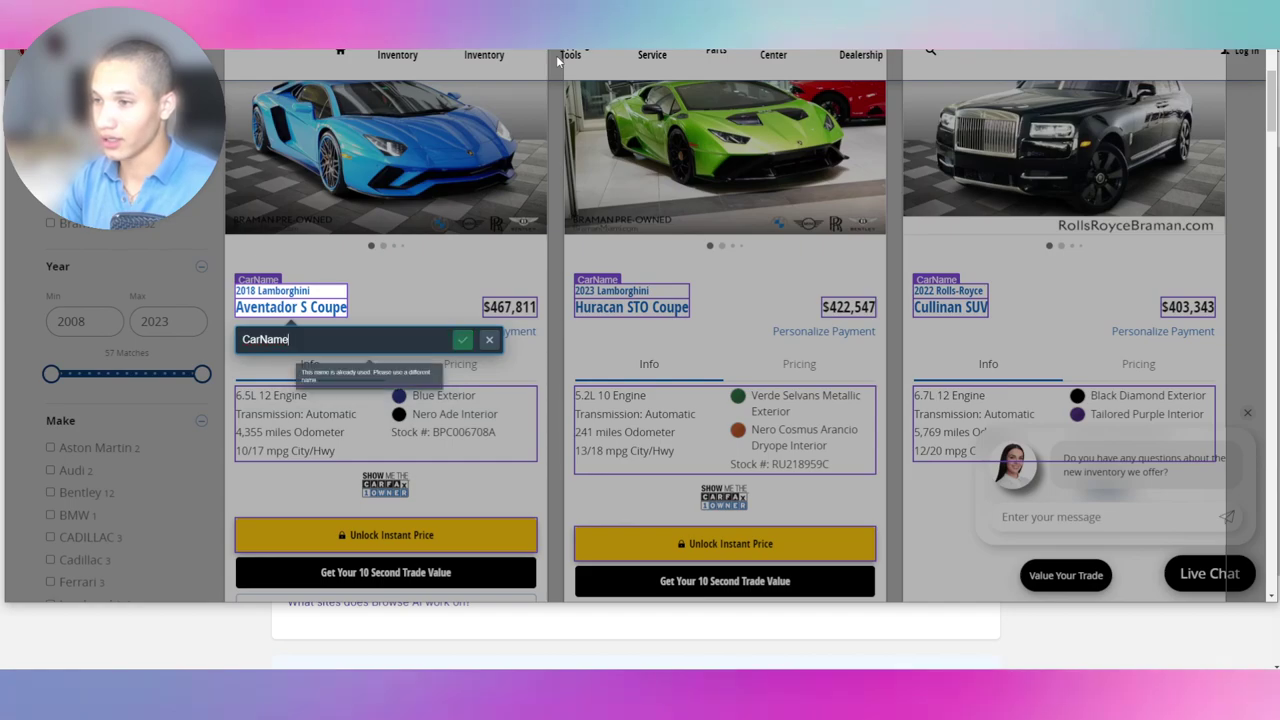
key(Return)
Step: Name the remaining fields CarPrice, CarFeatures and CarCTA to show the data preview
text($4)
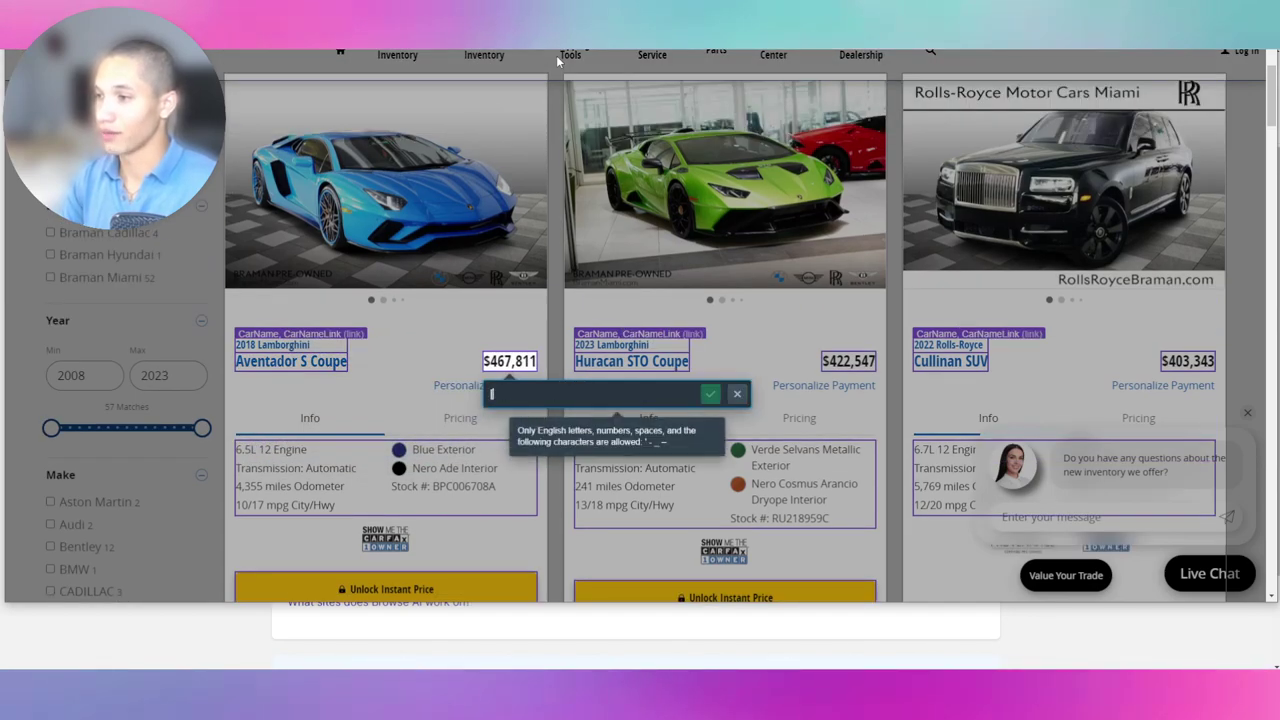
key(BackSpace)
key(BackSpace)
text(CarPrice)
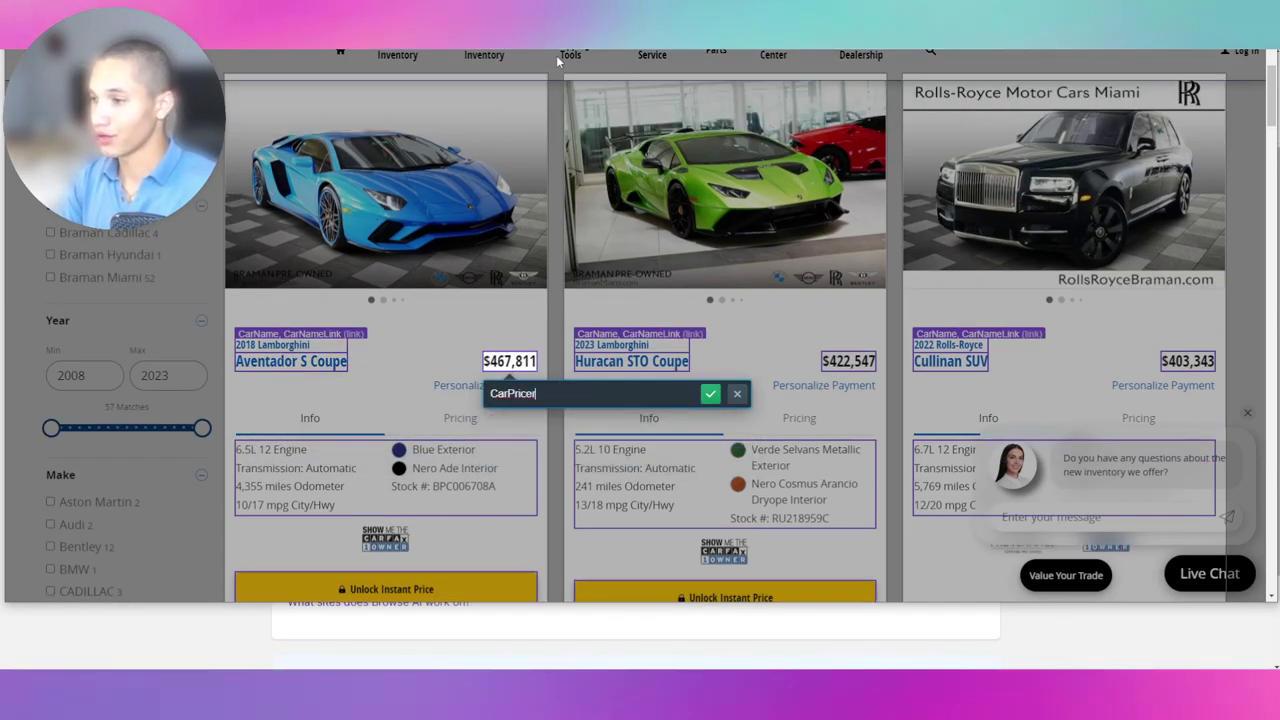
key(Return)
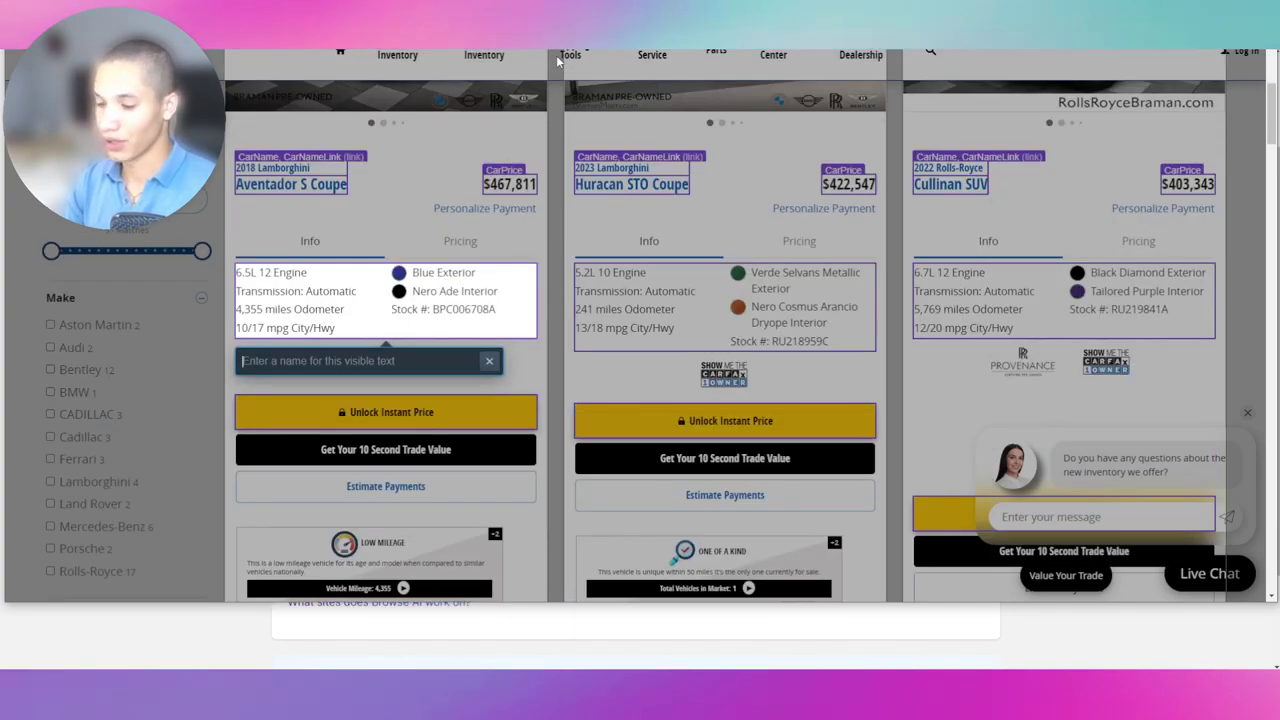
text(CarFeatures)
key(Return)
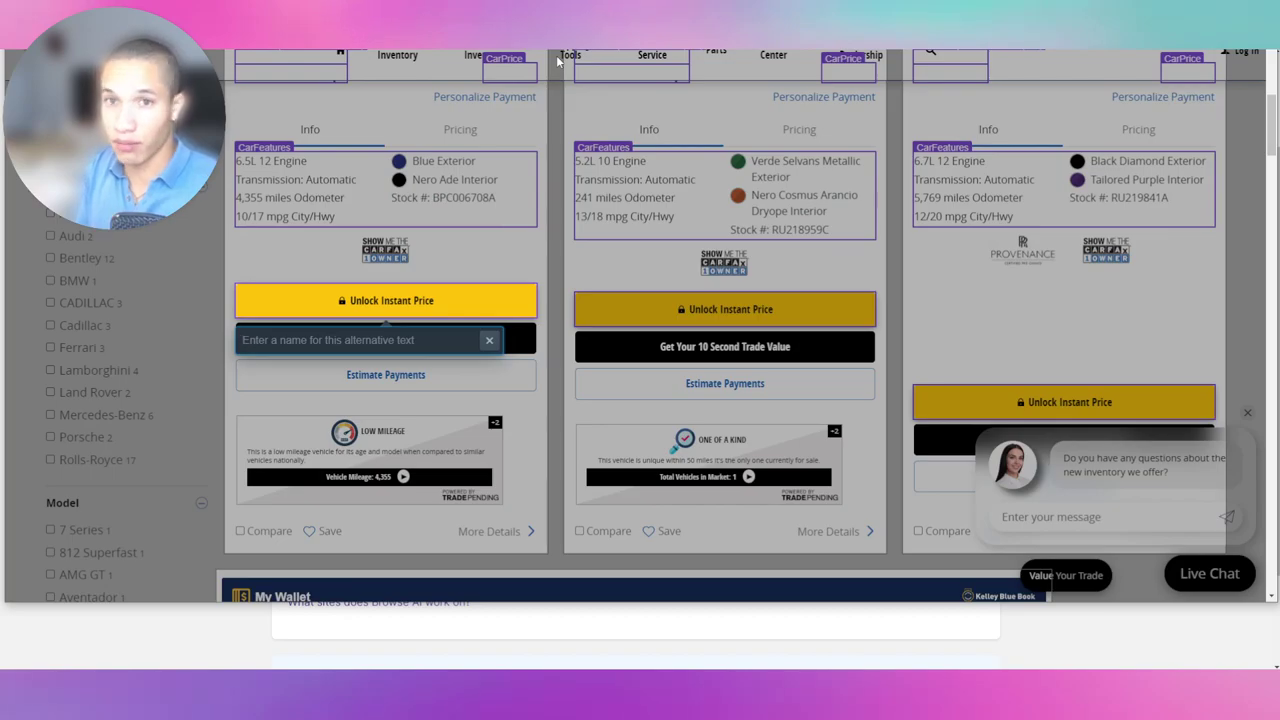
text(CarCTA)
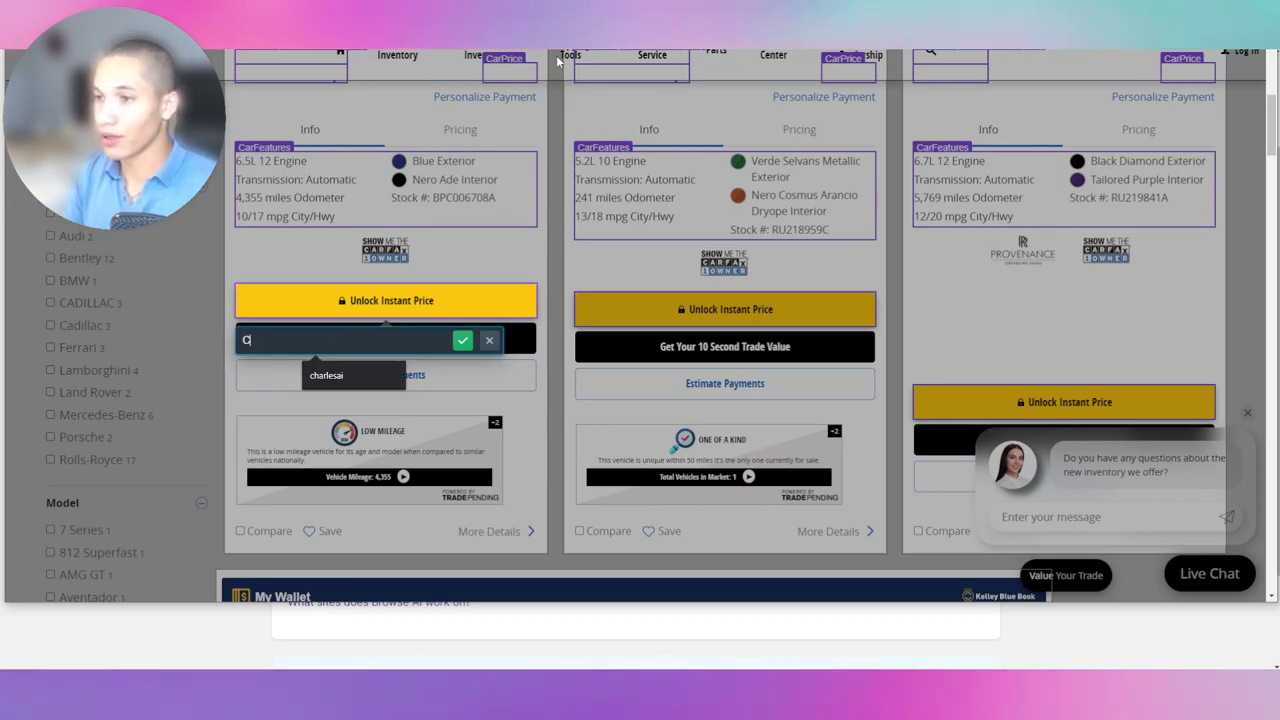
key(Return)
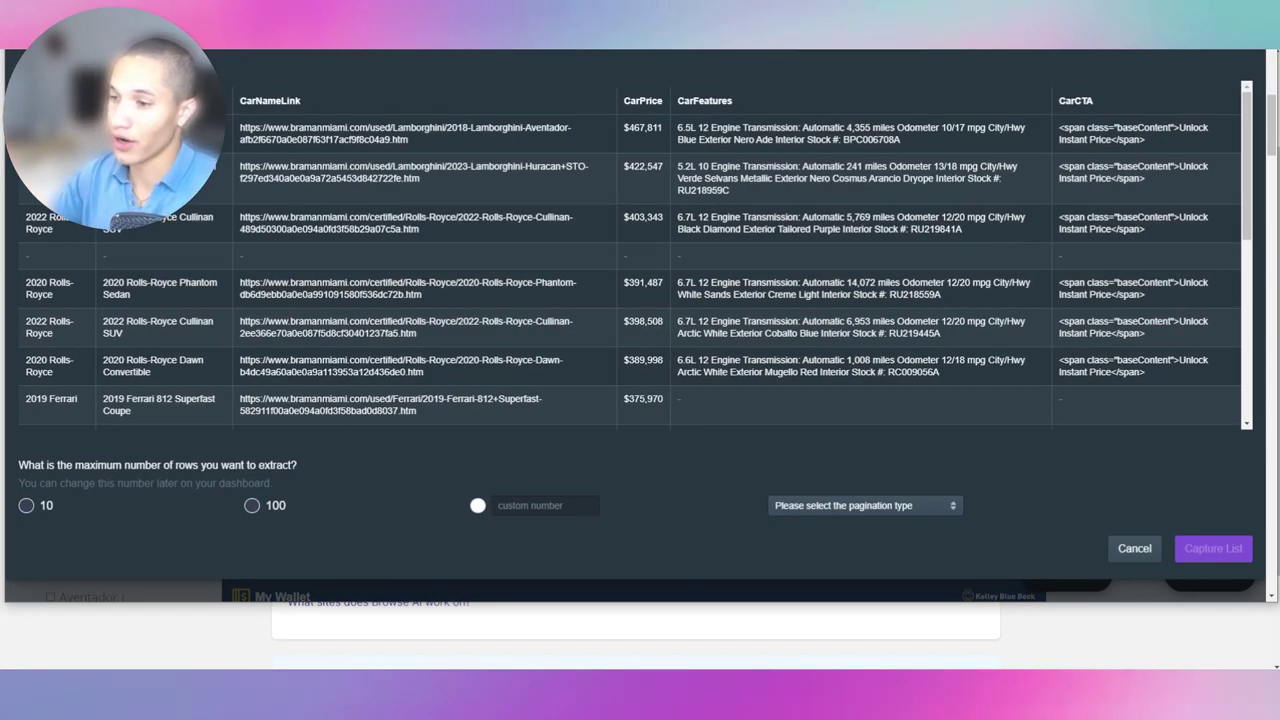
Step: Cap the car list capture at 10 rows, capture it, and finish the Browse AI recording
click(26, 505)
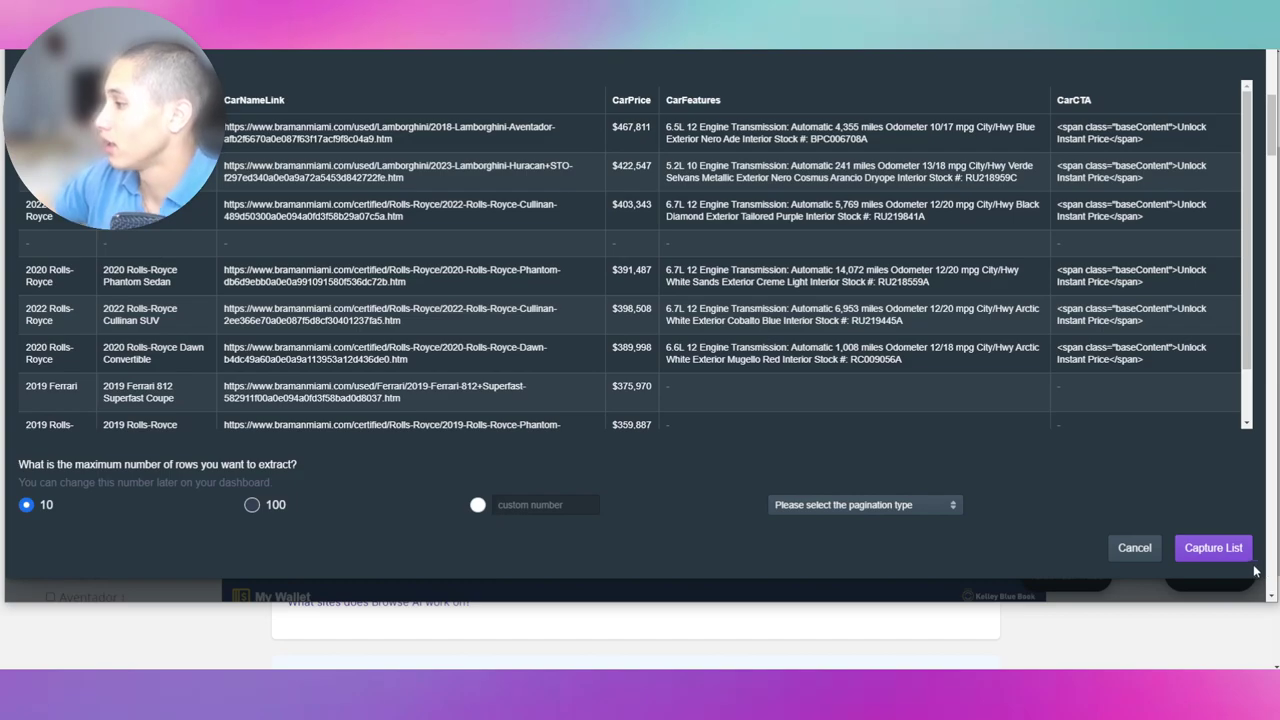
click(1210, 547)
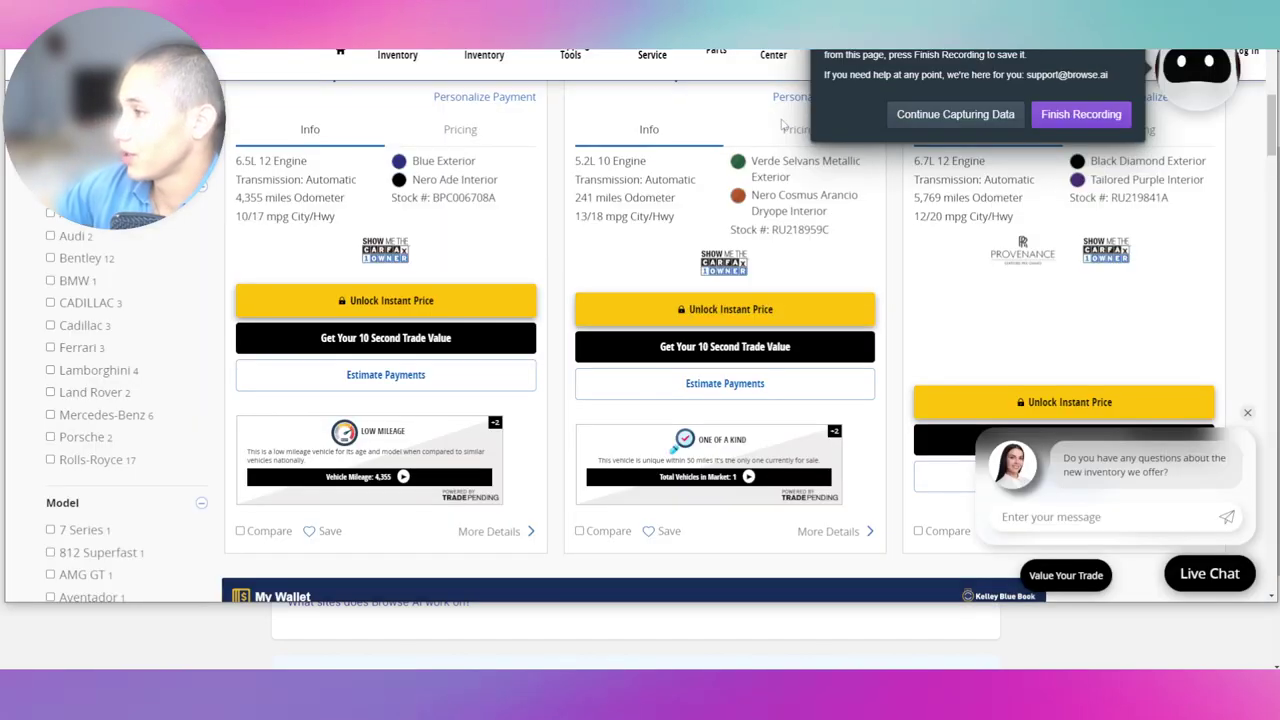
click(1073, 115)
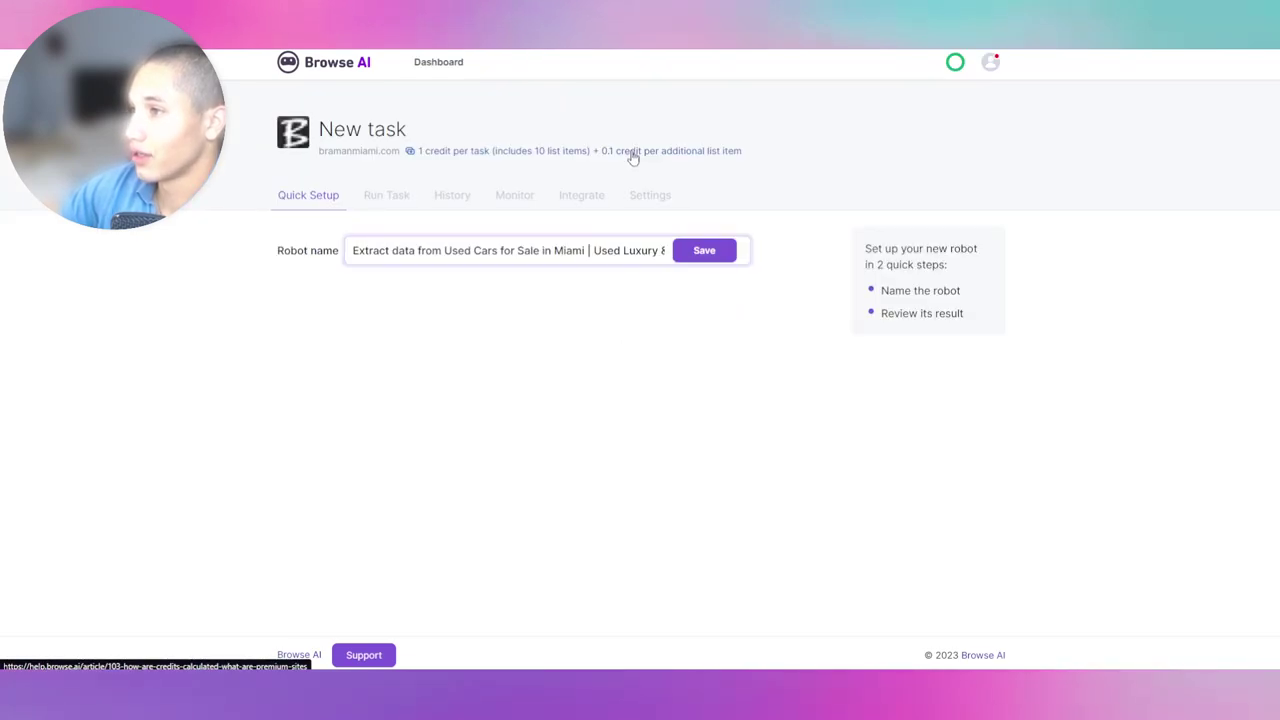
Step: Save the robot under its suggested name and download its 10-row carList as a CSV file
click(703, 249)
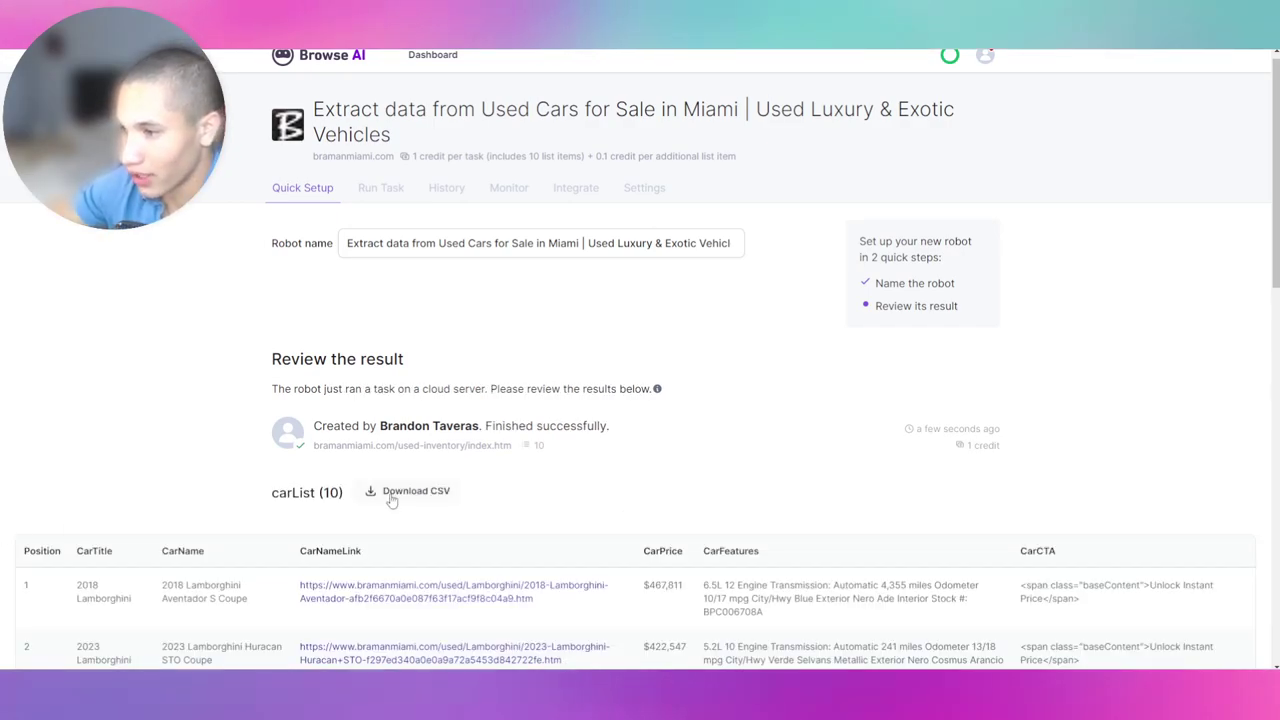
click(391, 496)
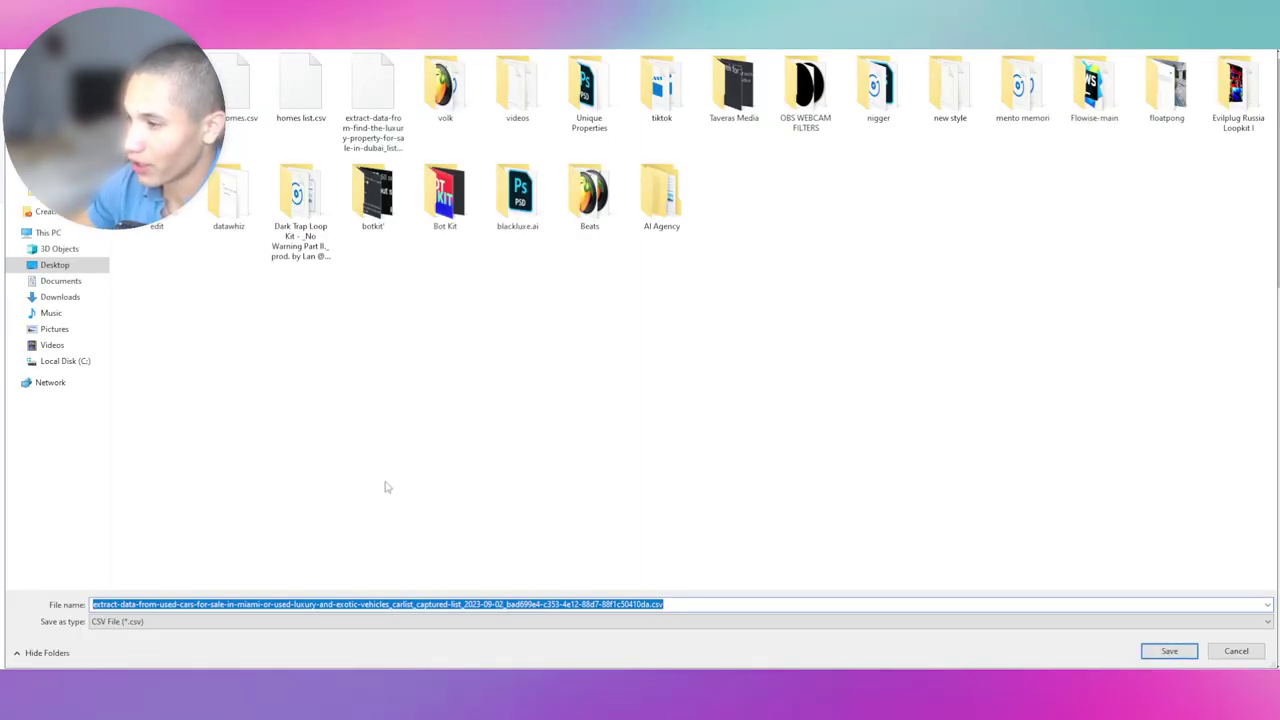
key(Return)
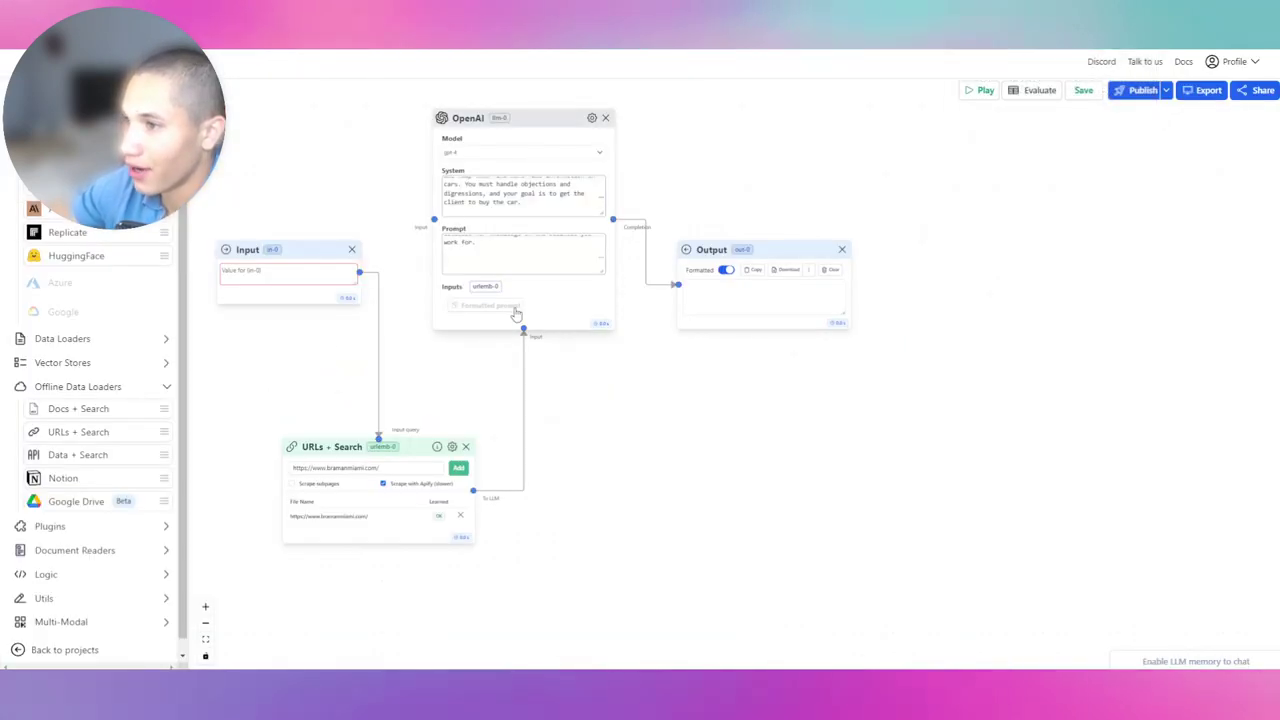
Step: Add a Documents + Search node between Input and OpenAI and upload the used-cars CSV to it
scroll(663, 340, down, 2)
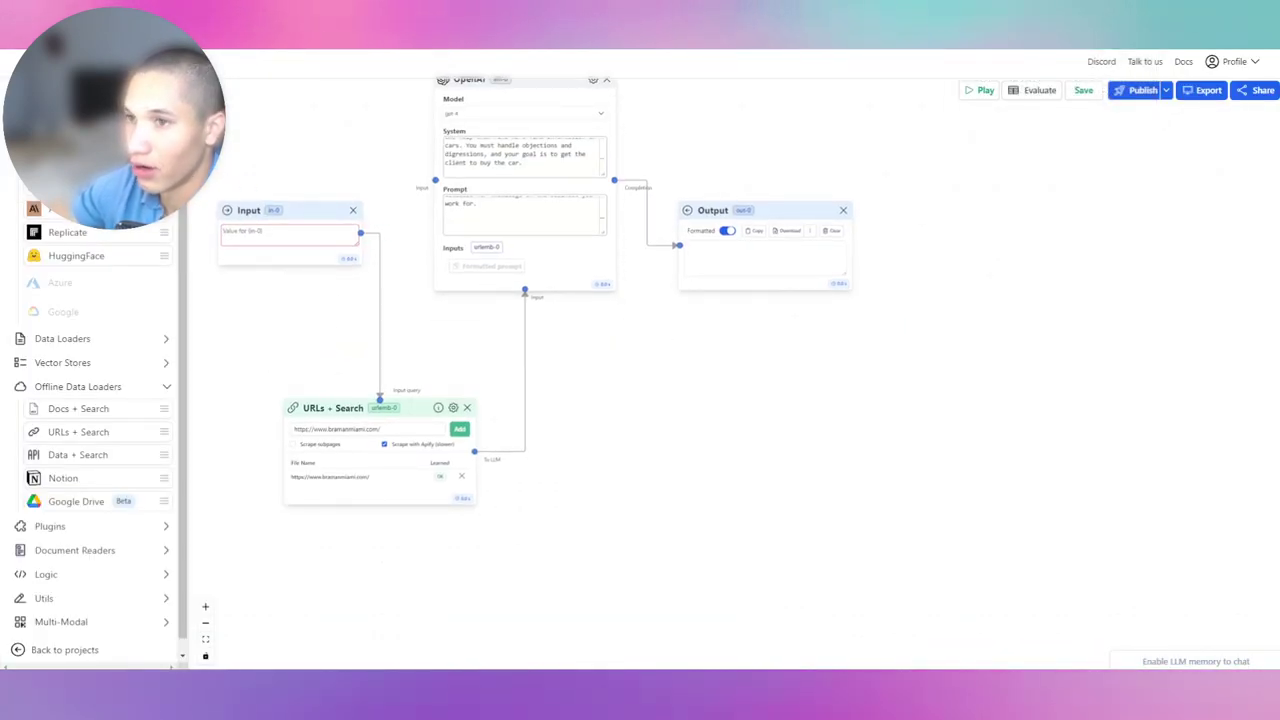
scroll(90, 420, down, 2)
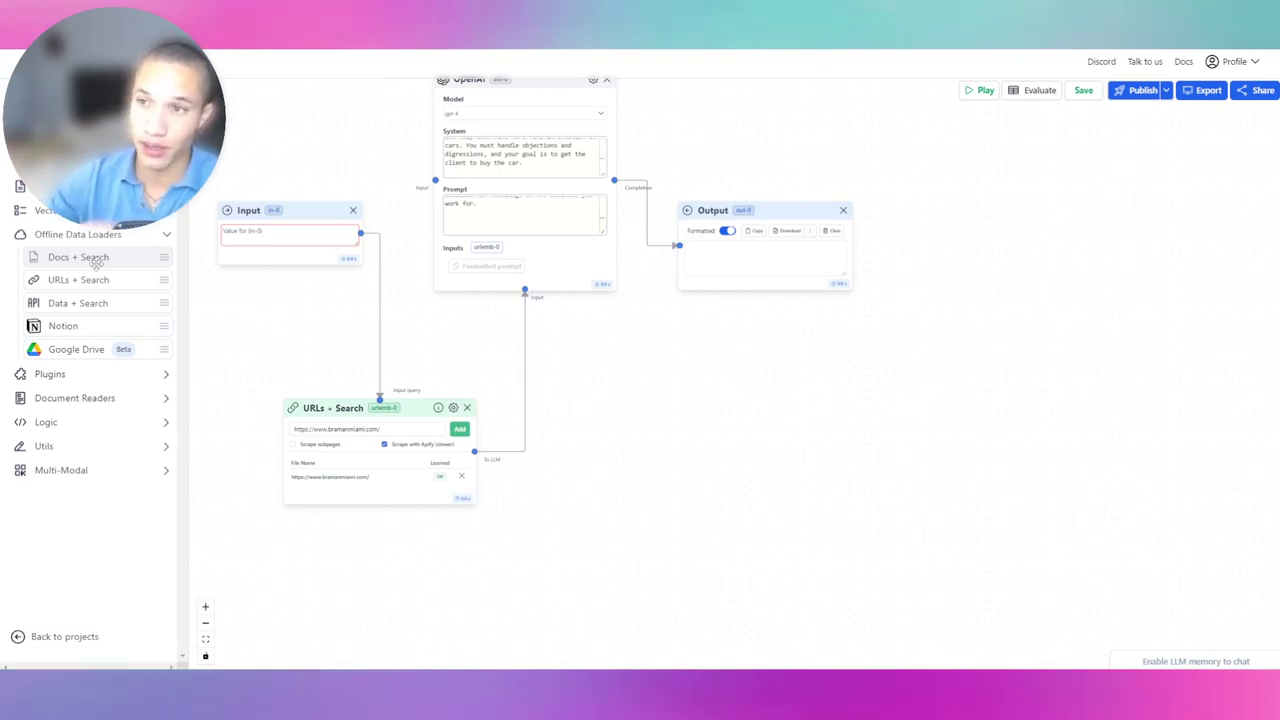
drag(96, 262, 760, 412)
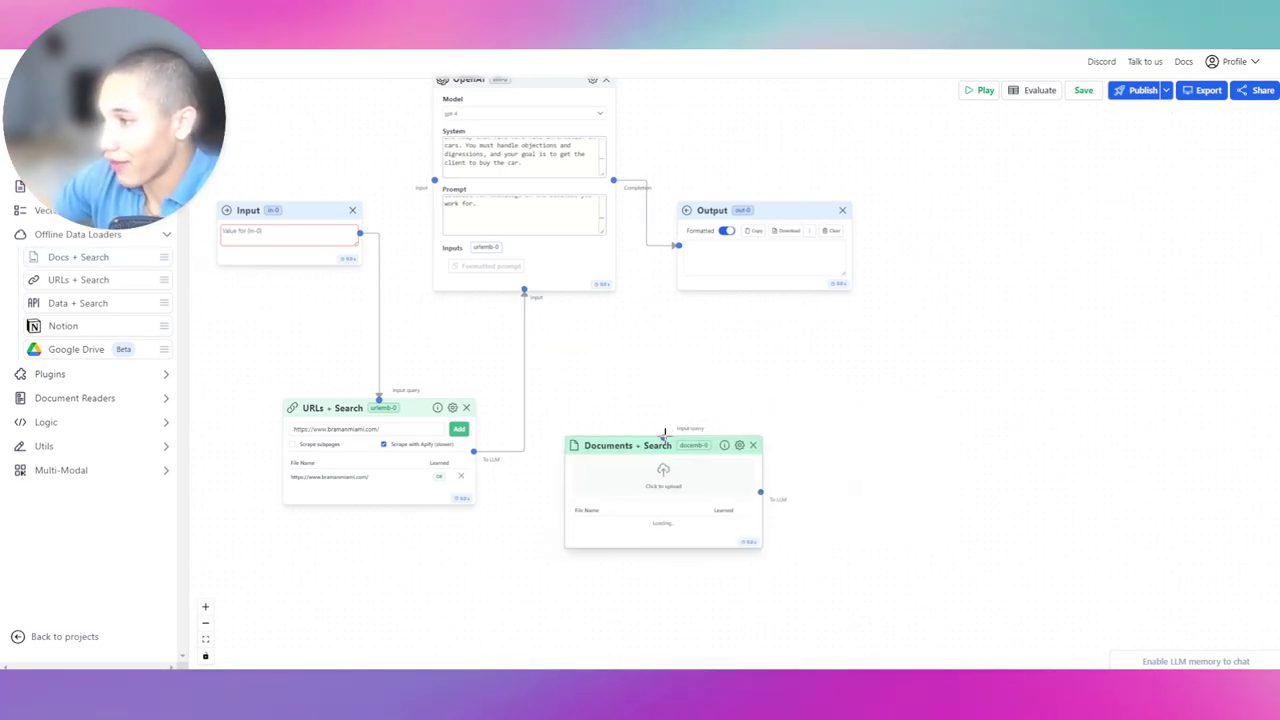
drag(662, 432, 373, 234)
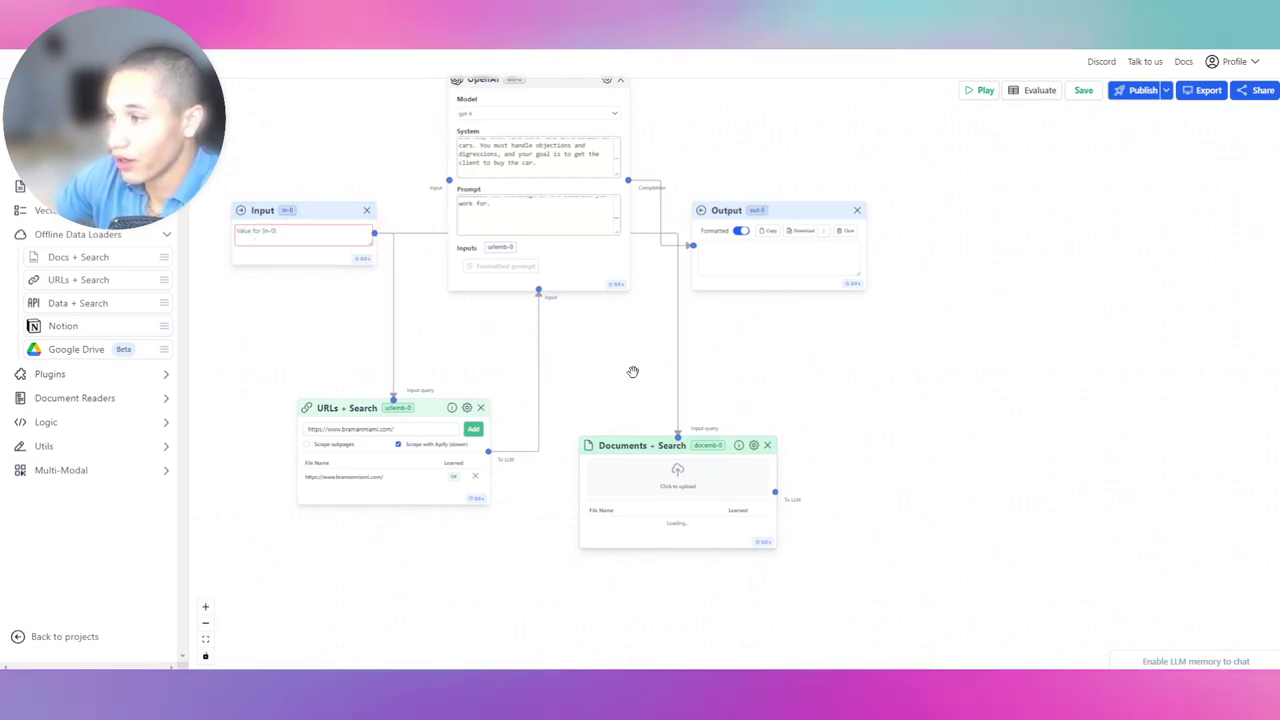
drag(777, 491, 546, 292)
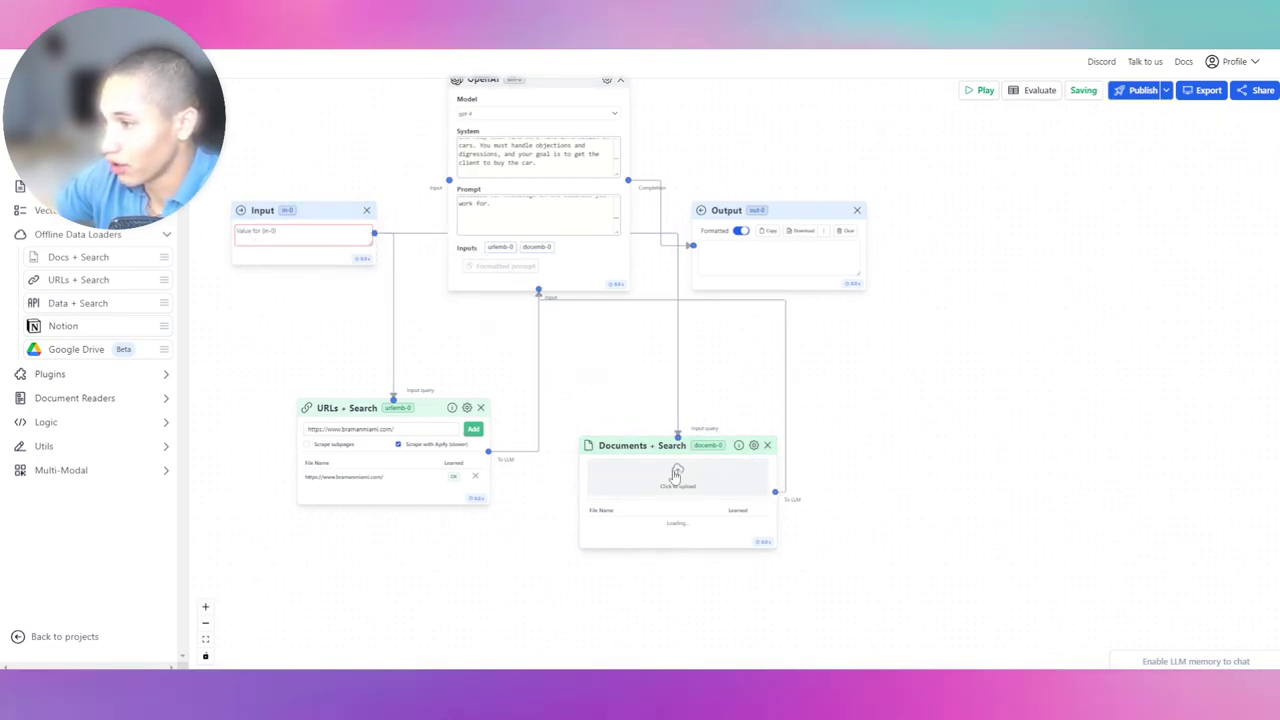
click(677, 476)
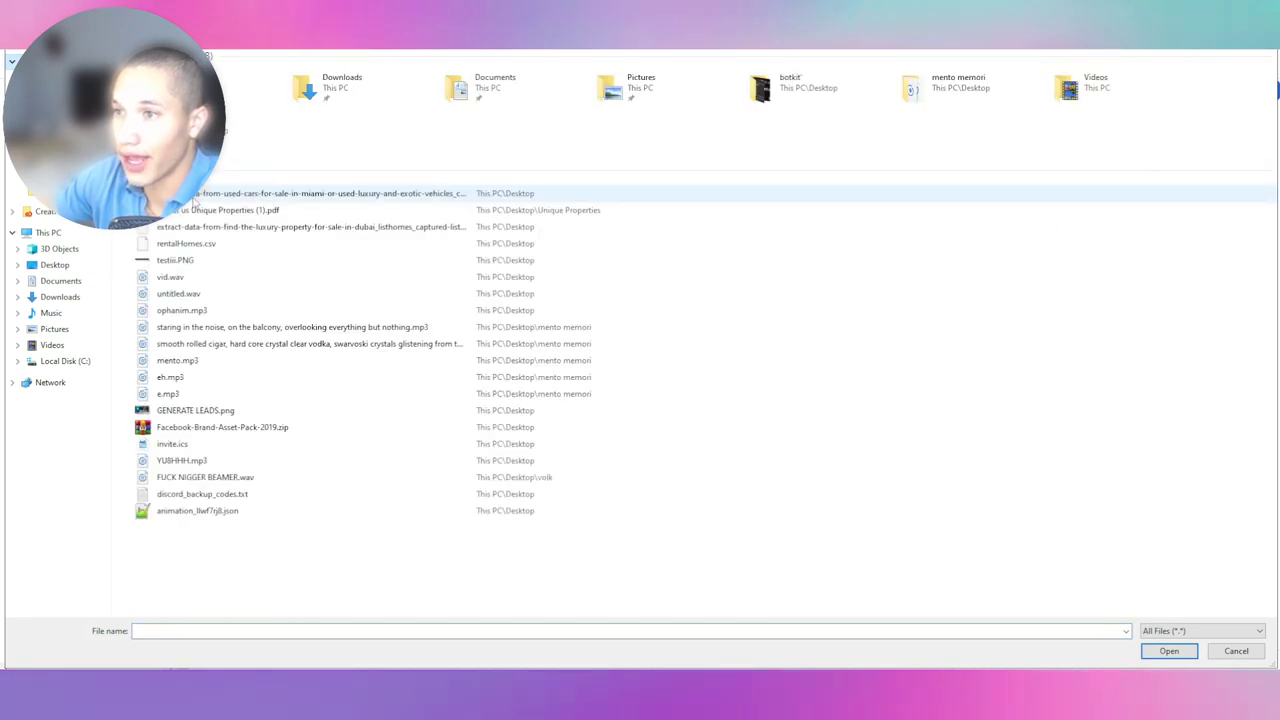
double_click(343, 191)
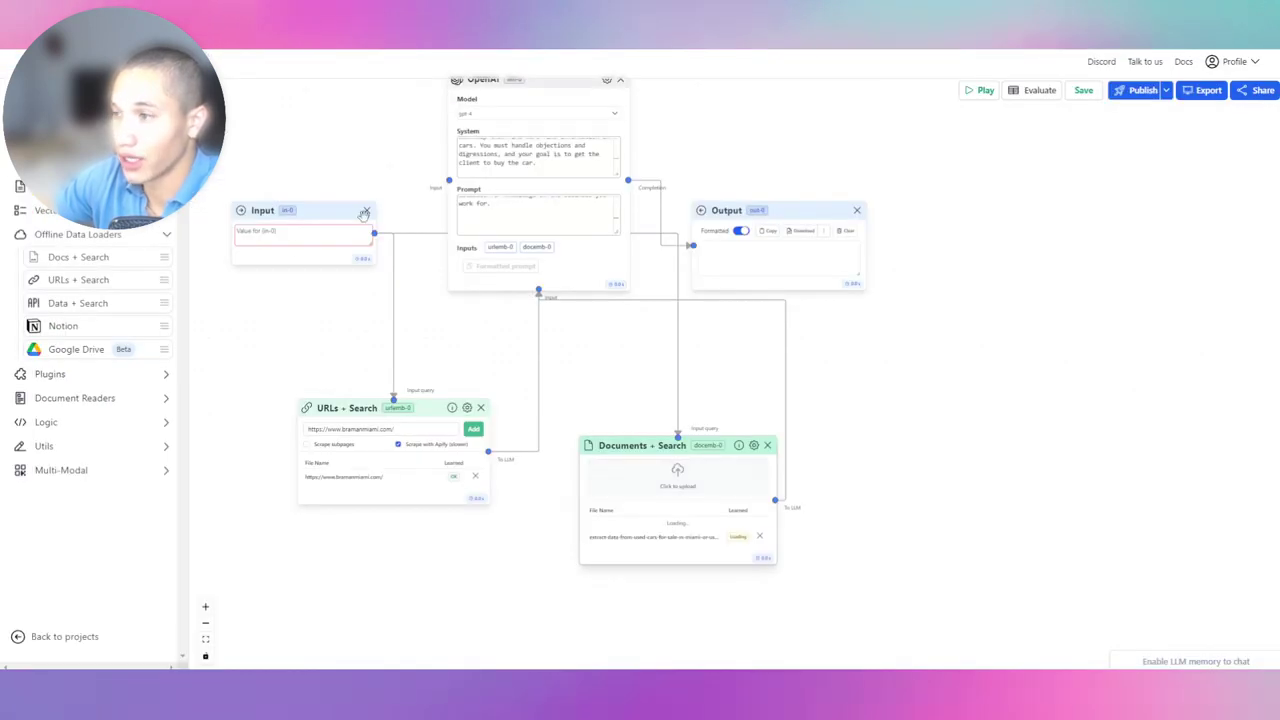
Step: Add a prompt line telling the model to scrape {docemb-0} for matching cars, giving links and features
click(523, 219)
key(Return)
key(Return)
text(Scrape {do)
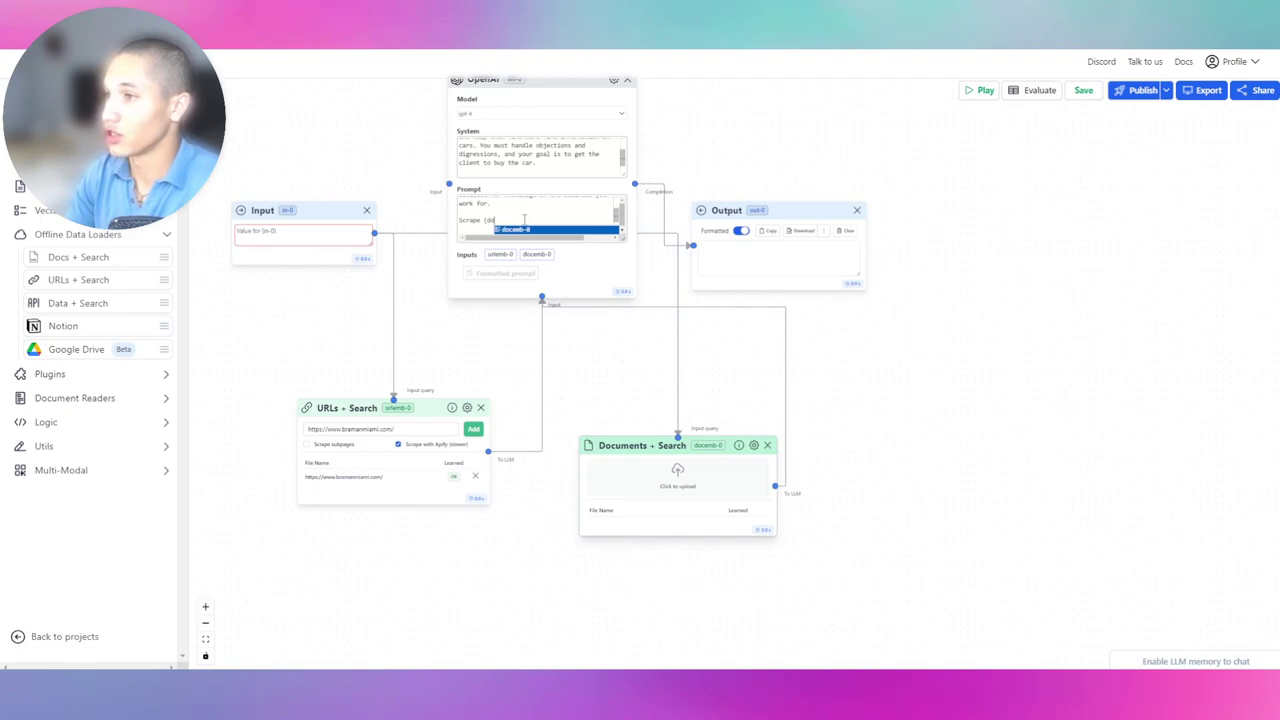
key(Return)
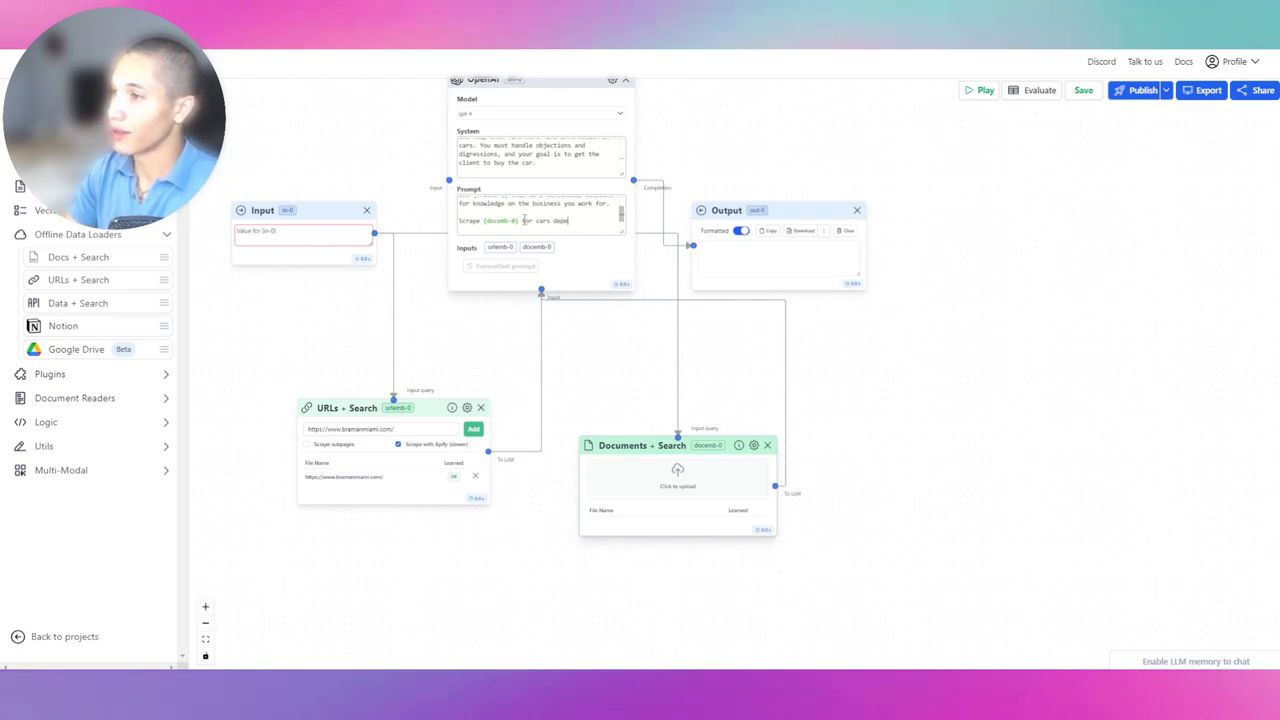
text(for cars depending on the users inpu)
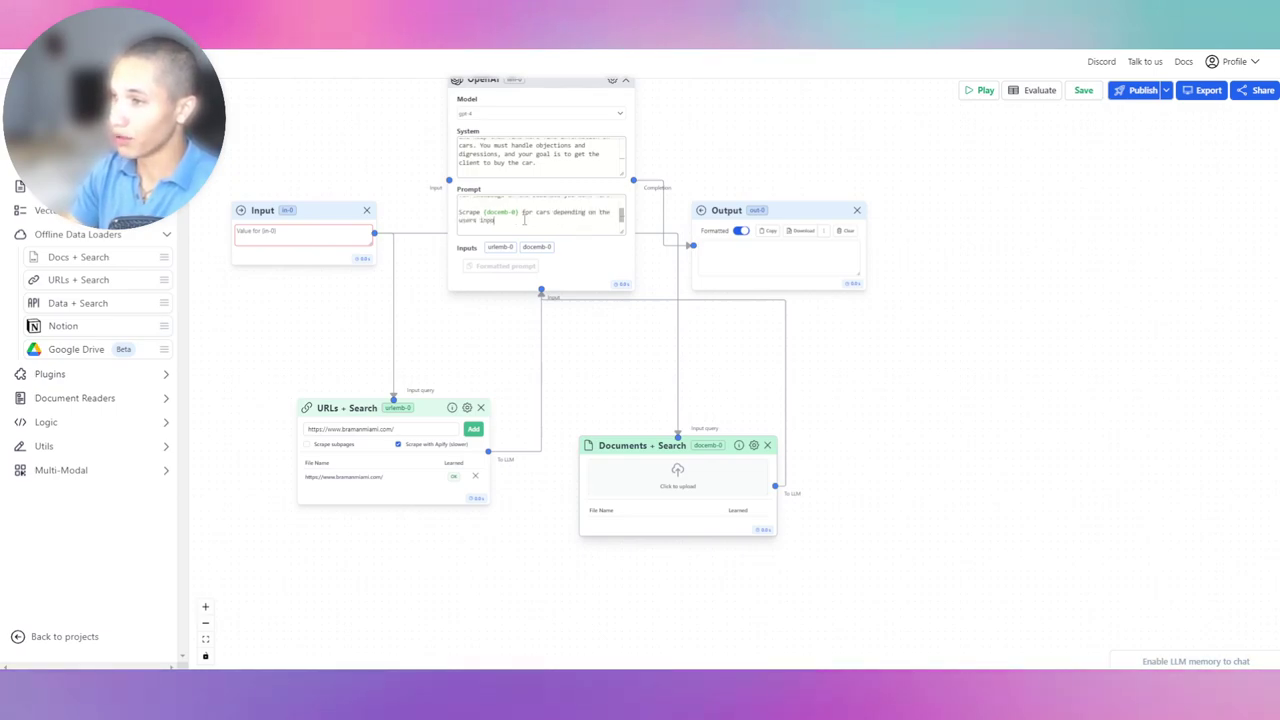
text(t, what a)
key(BackSpace)
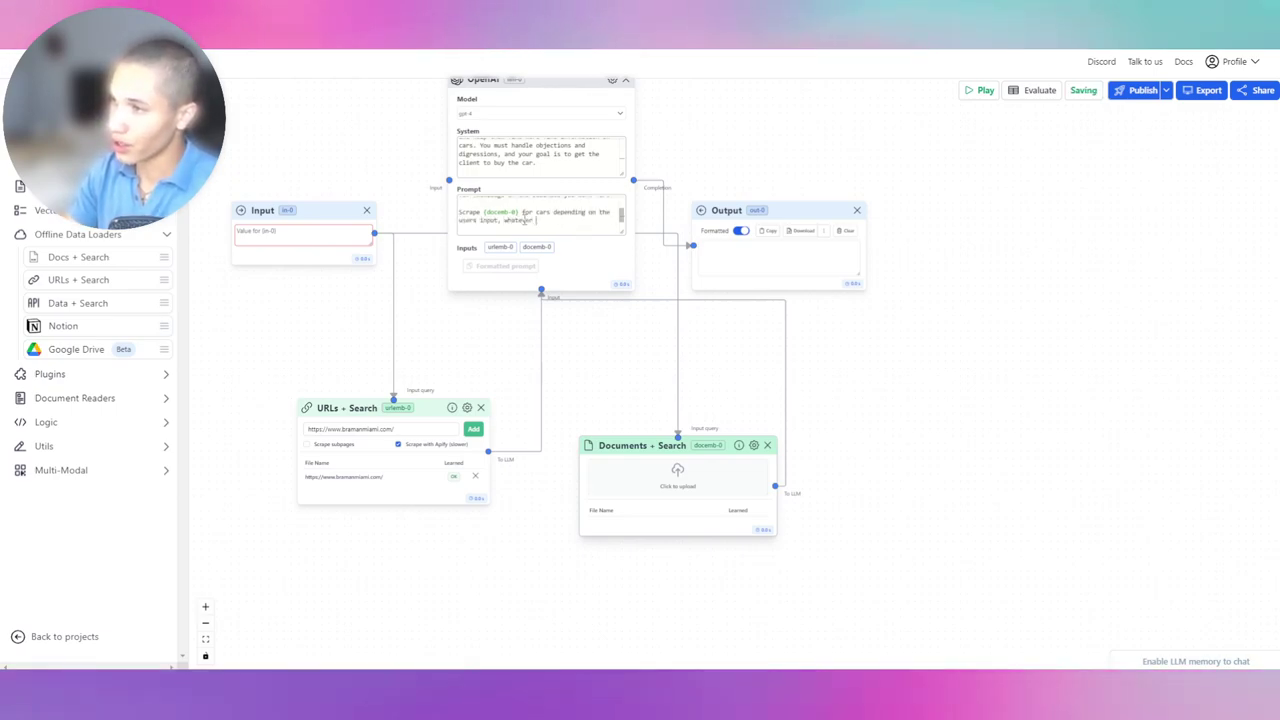
text(they want, you )
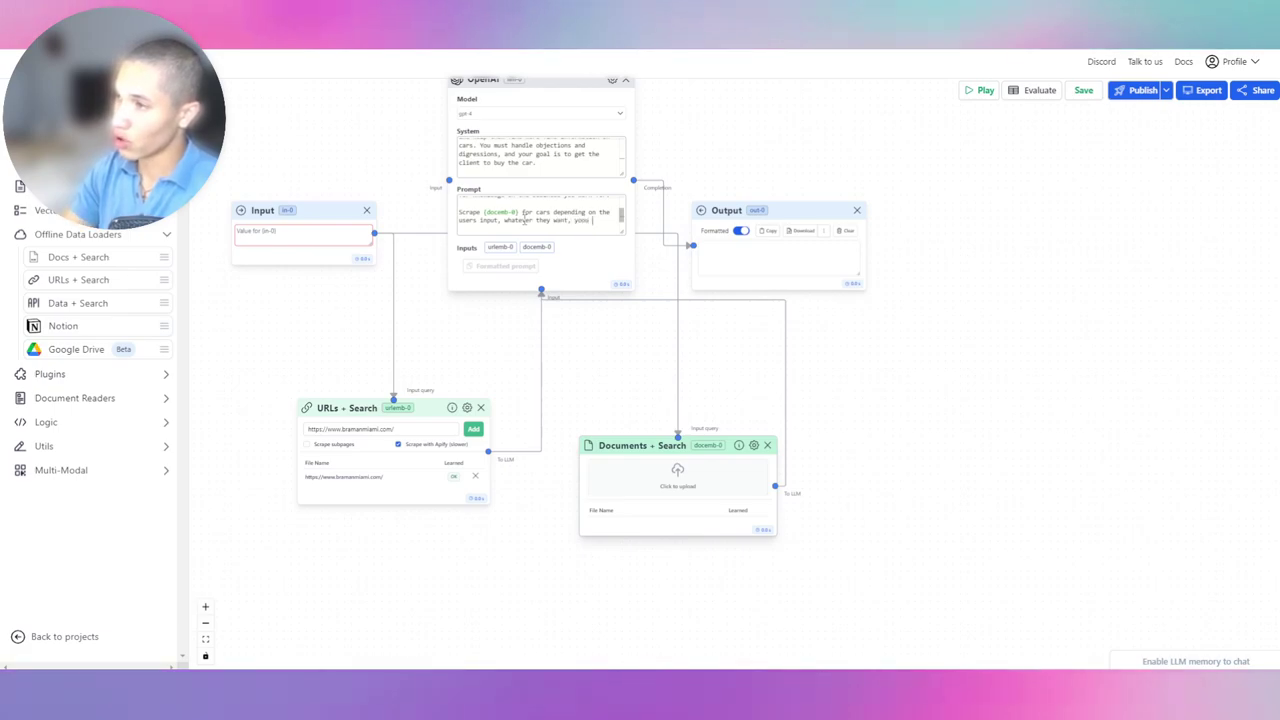
text(will give them the information with URL lin)
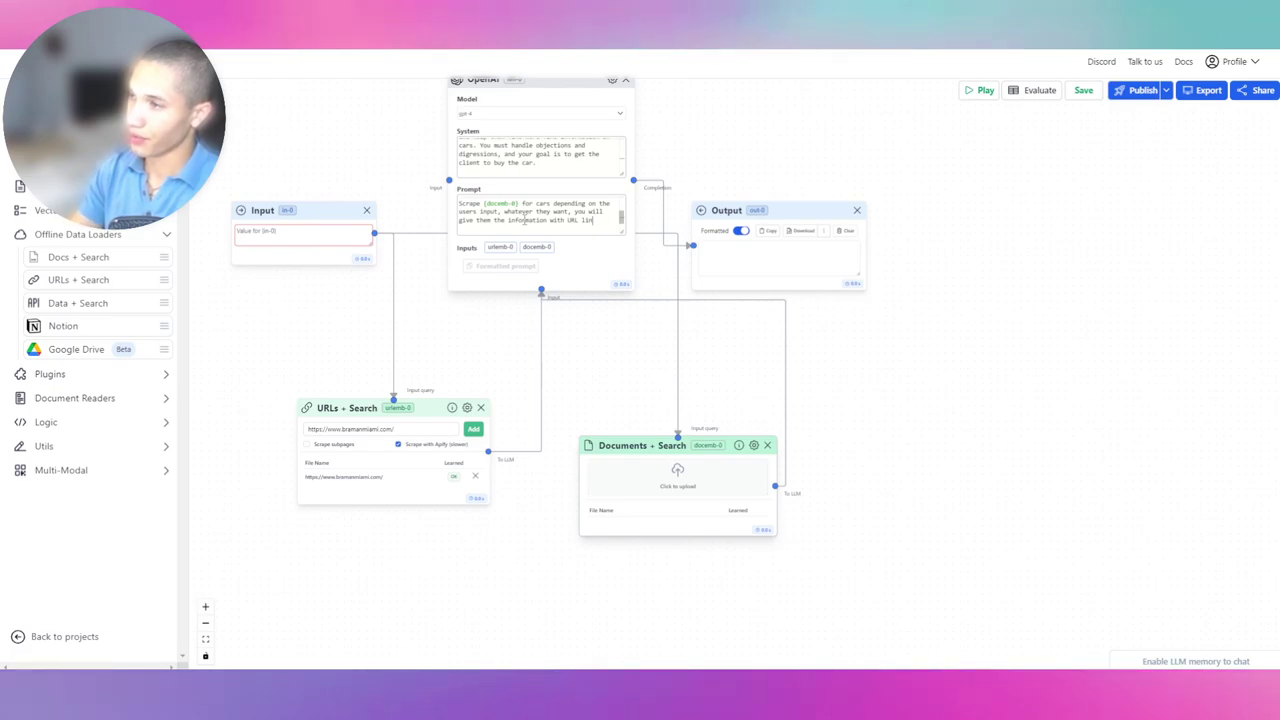
text(ks and also the car features and more.)
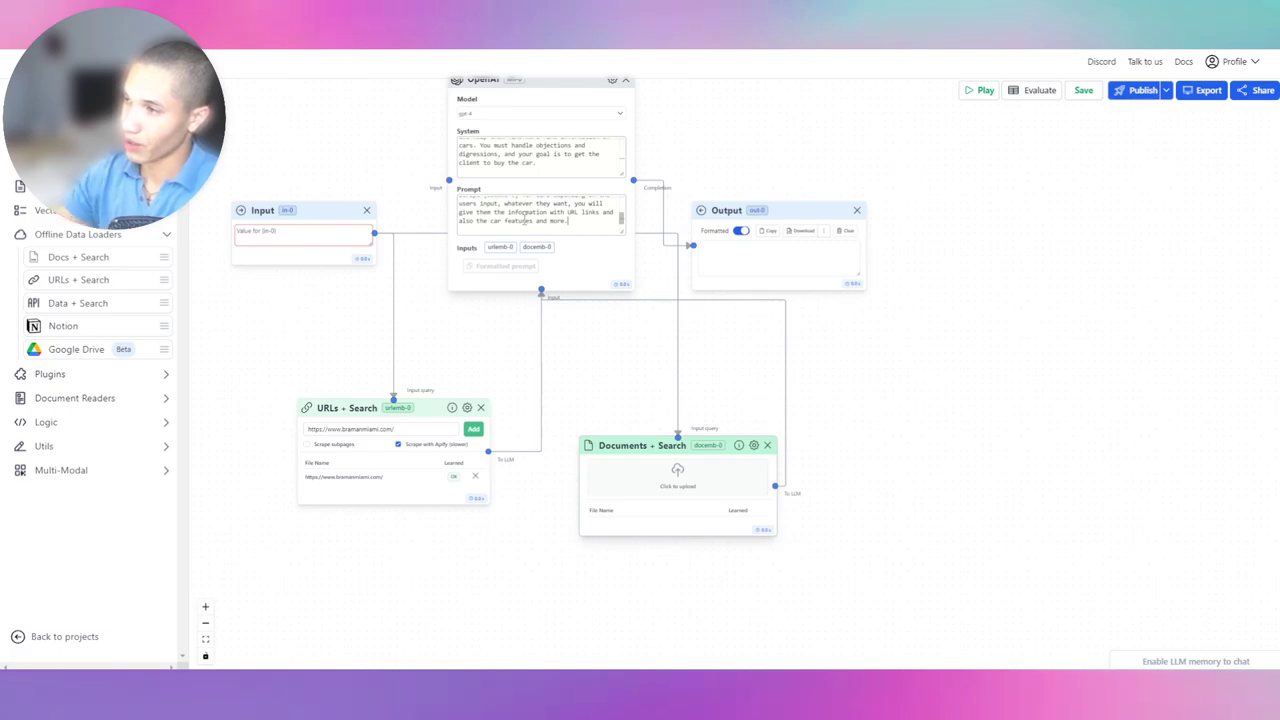
drag(713, 295, 795, 325)
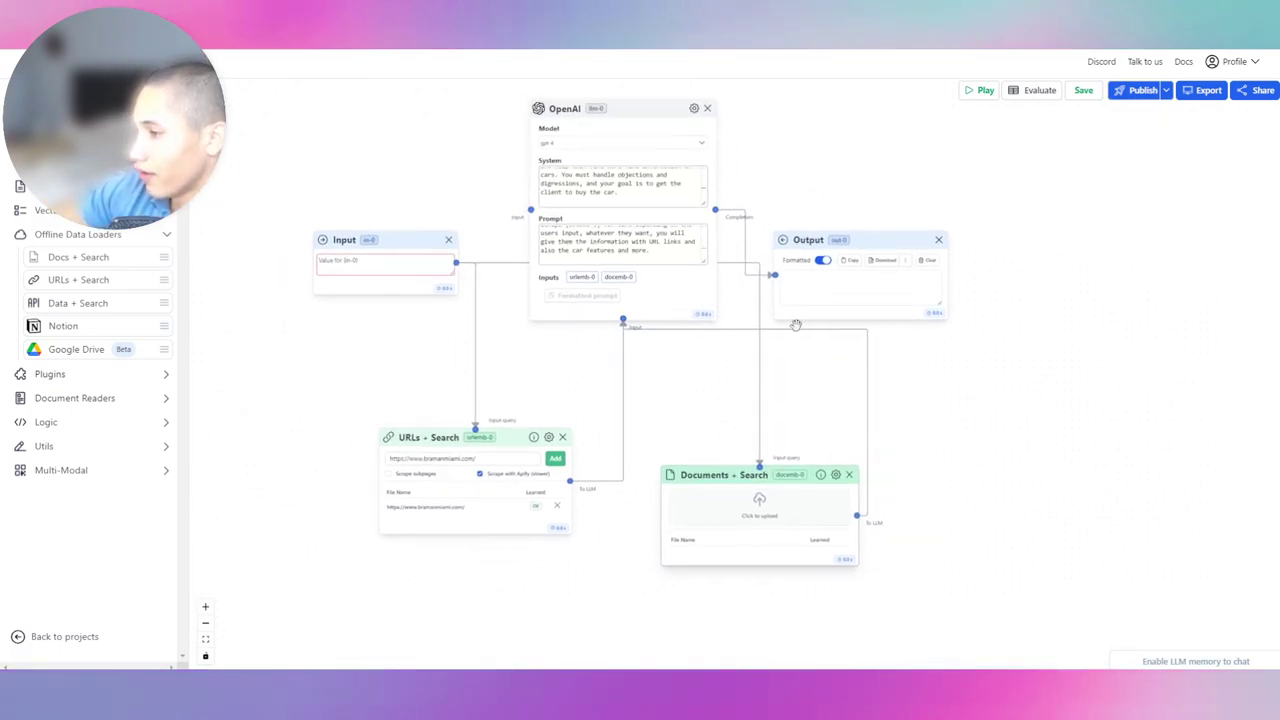
Step: Upload the Browse AI used-car listings CSV from Quick access to Documents + Search, then publish
click(742, 512)
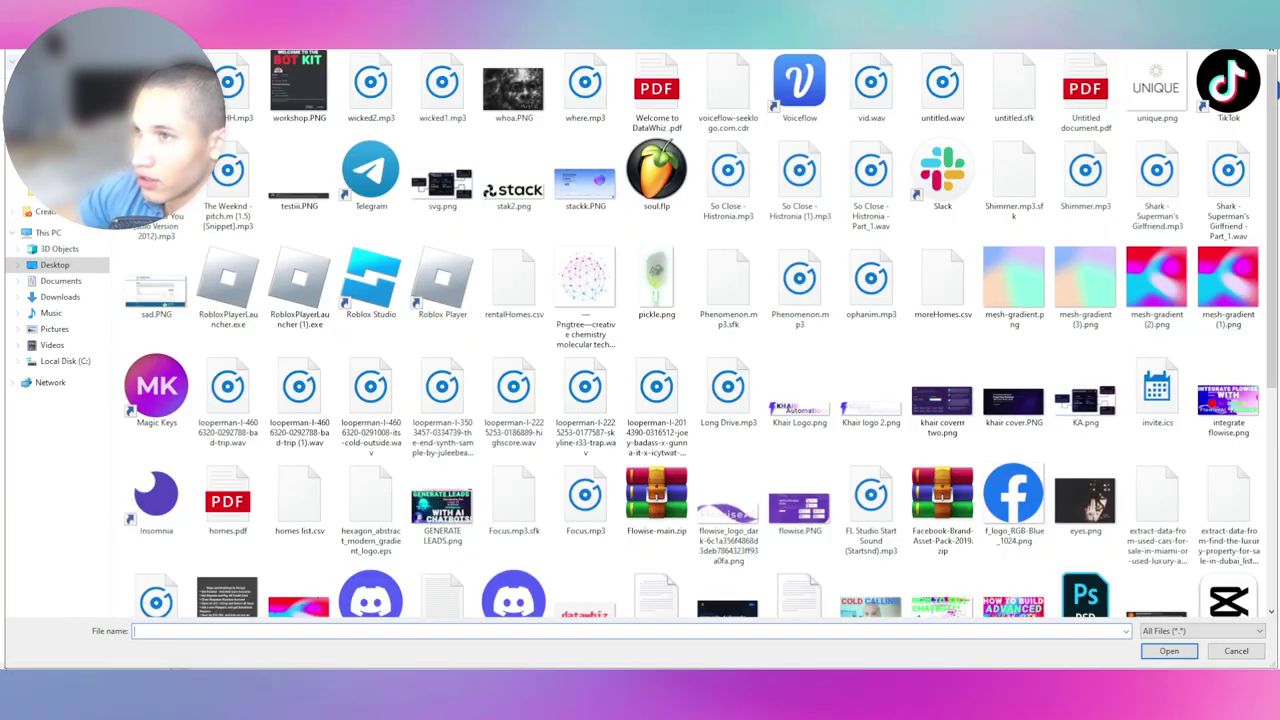
click(45, 62)
double_click(250, 194)
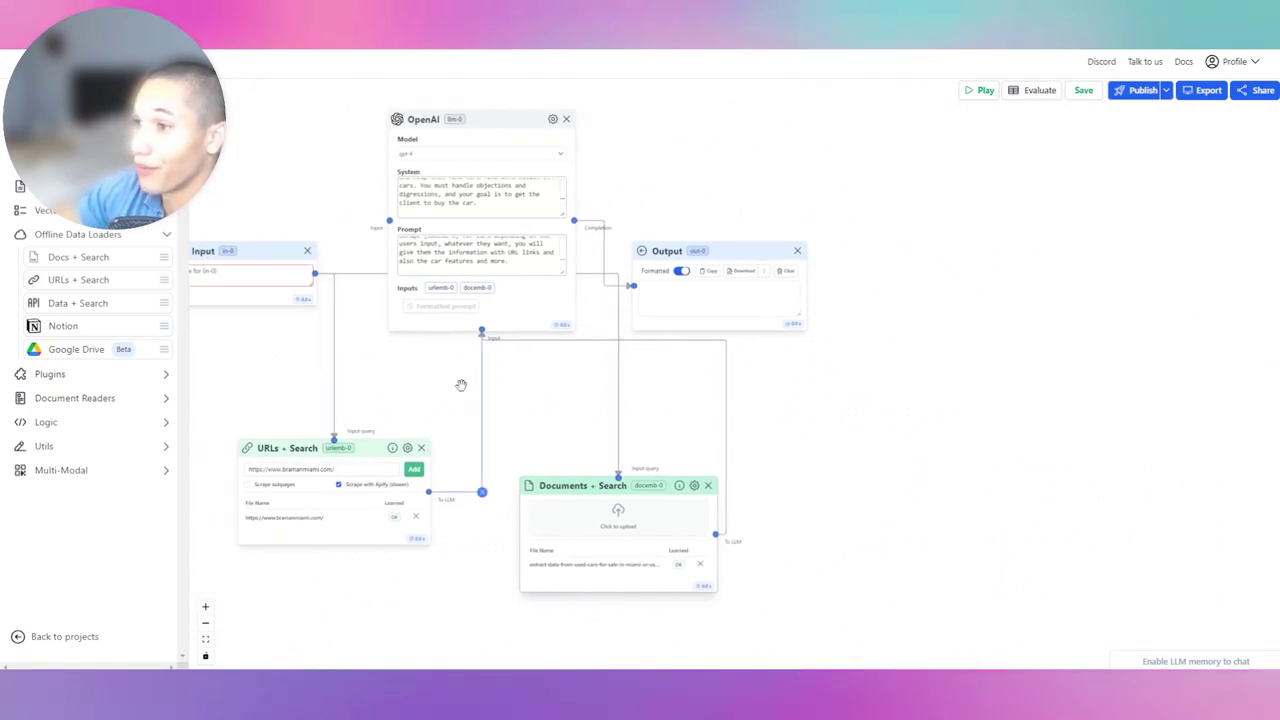
click(1120, 92)
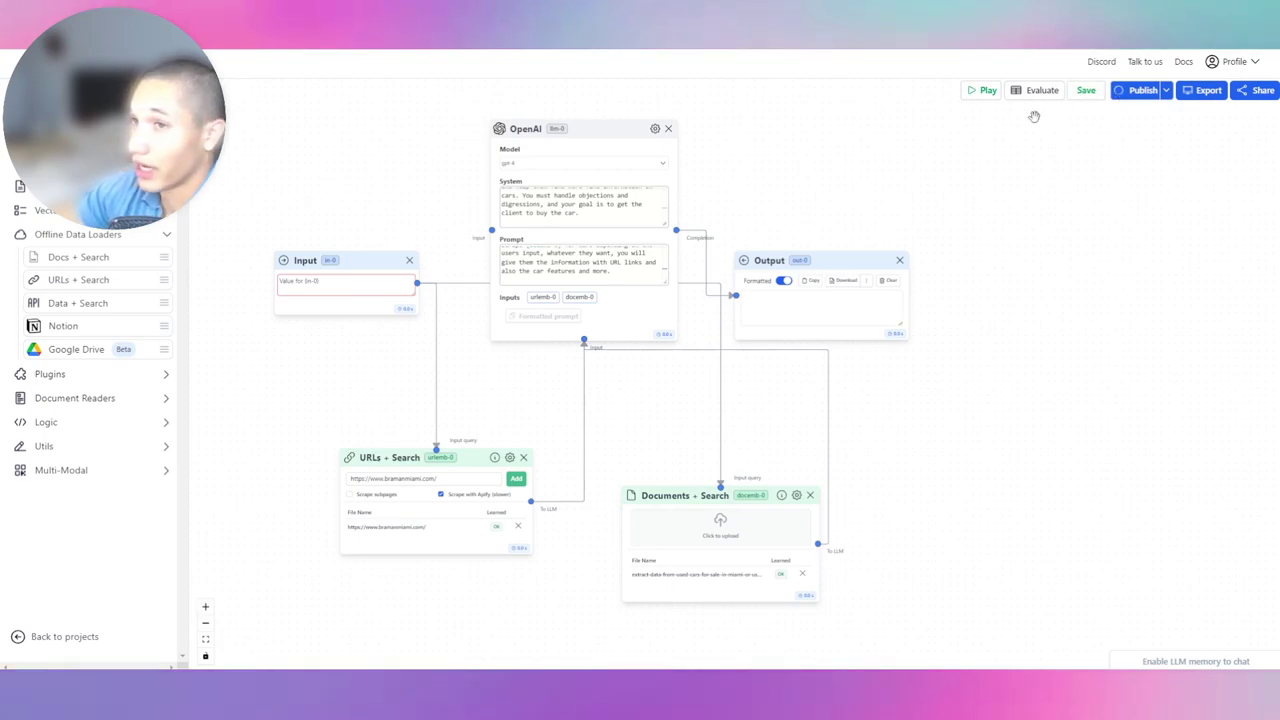
Step: Turn on conversation memory in the OpenAI node's settings
click(655, 129)
click(1239, 242)
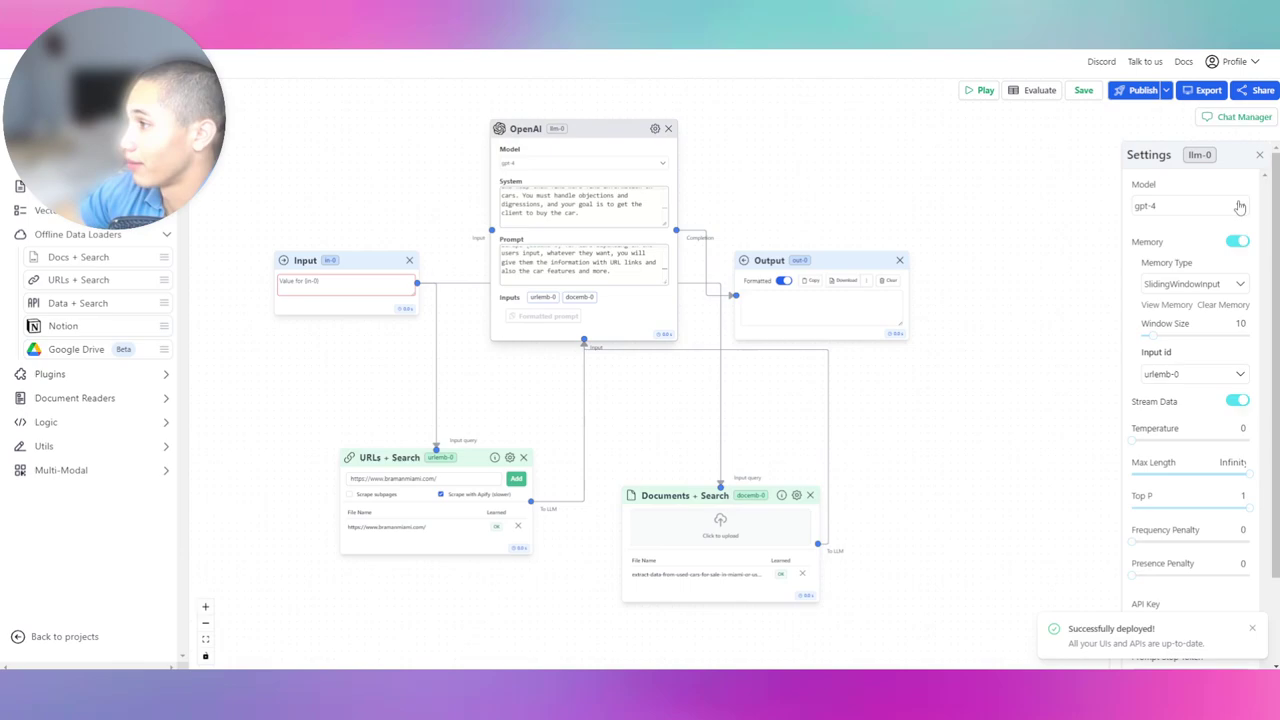
click(1258, 155)
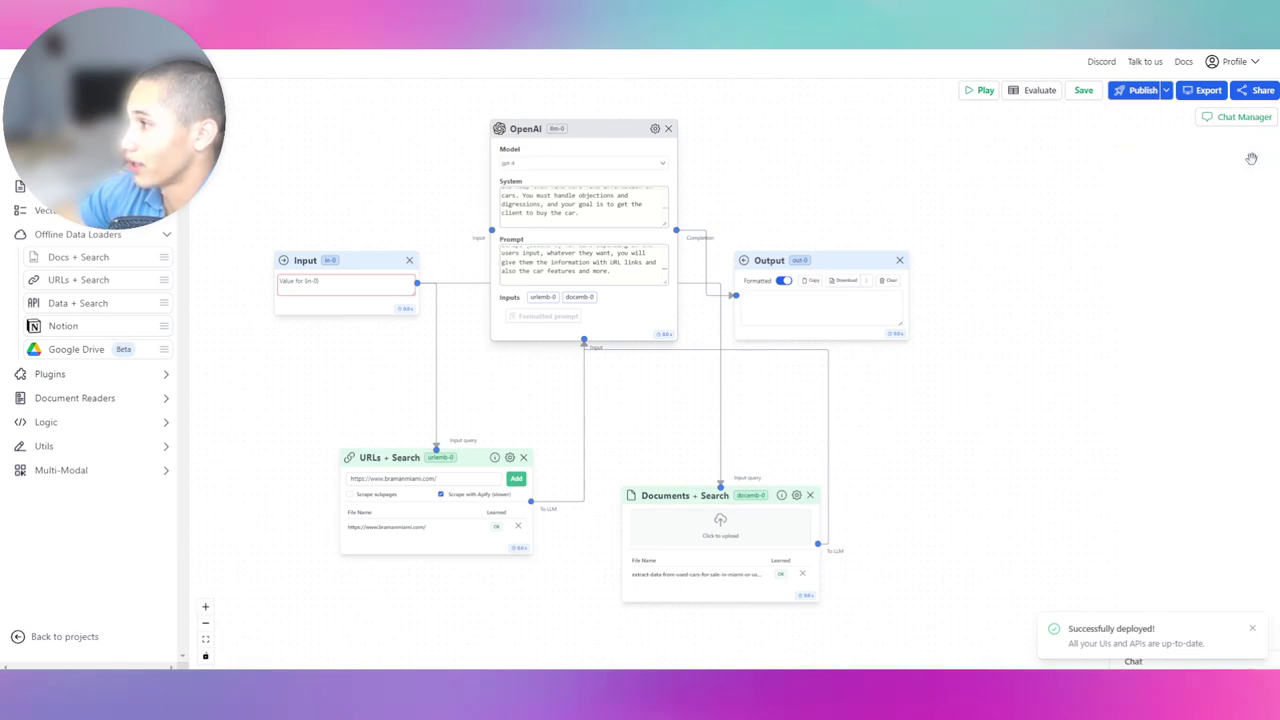
Step: Dismiss the deployment notice and send 'Hello' to the bot in the test chat
click(1252, 628)
click(1236, 660)
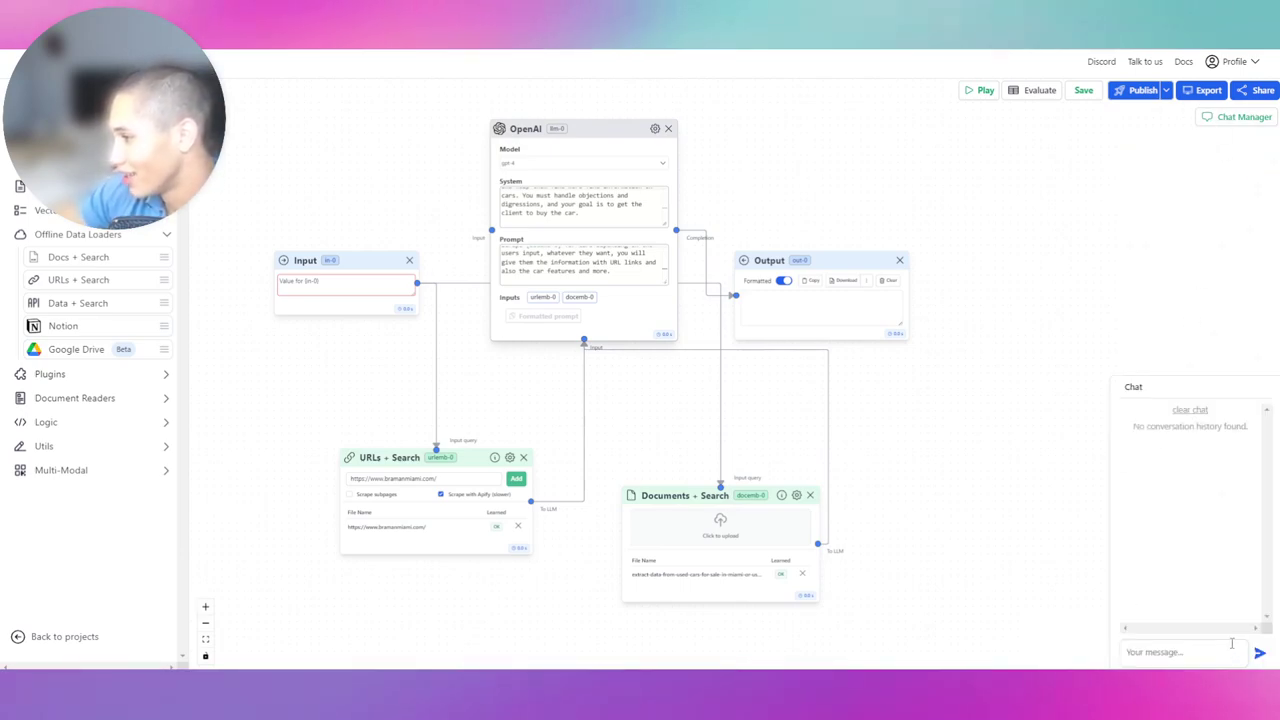
click(1172, 651)
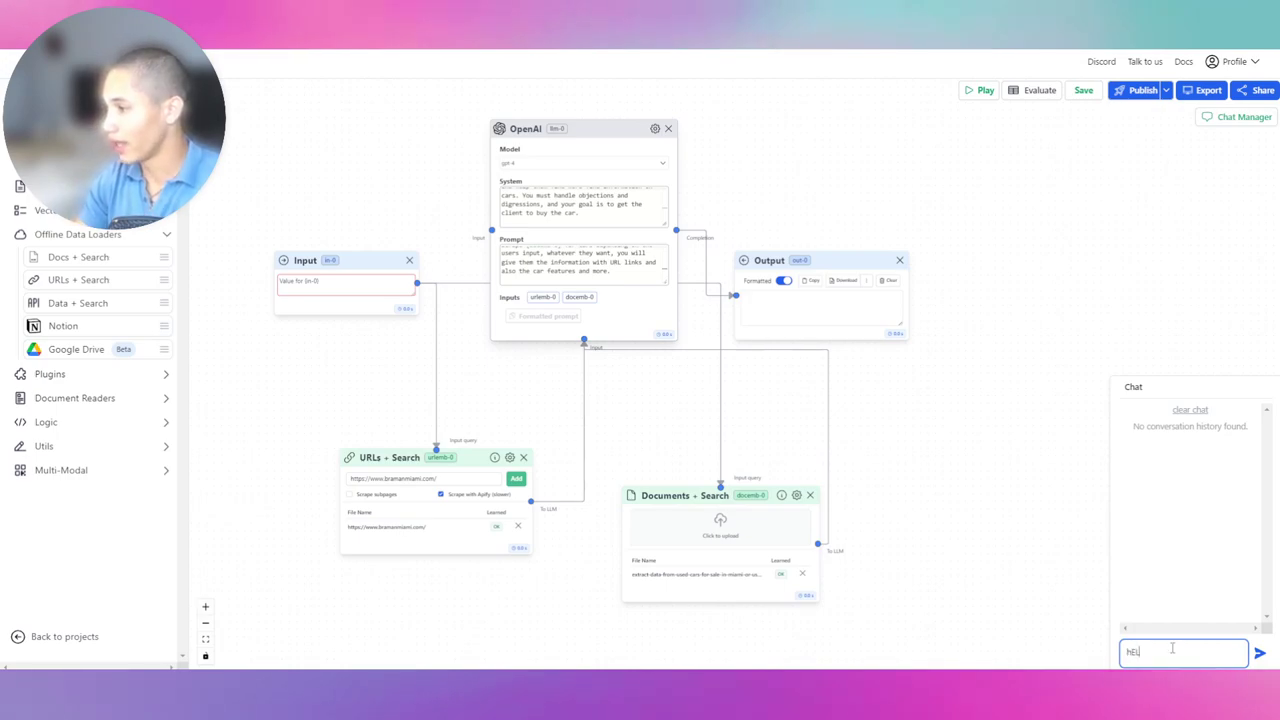
text(Hello)
key(Return)
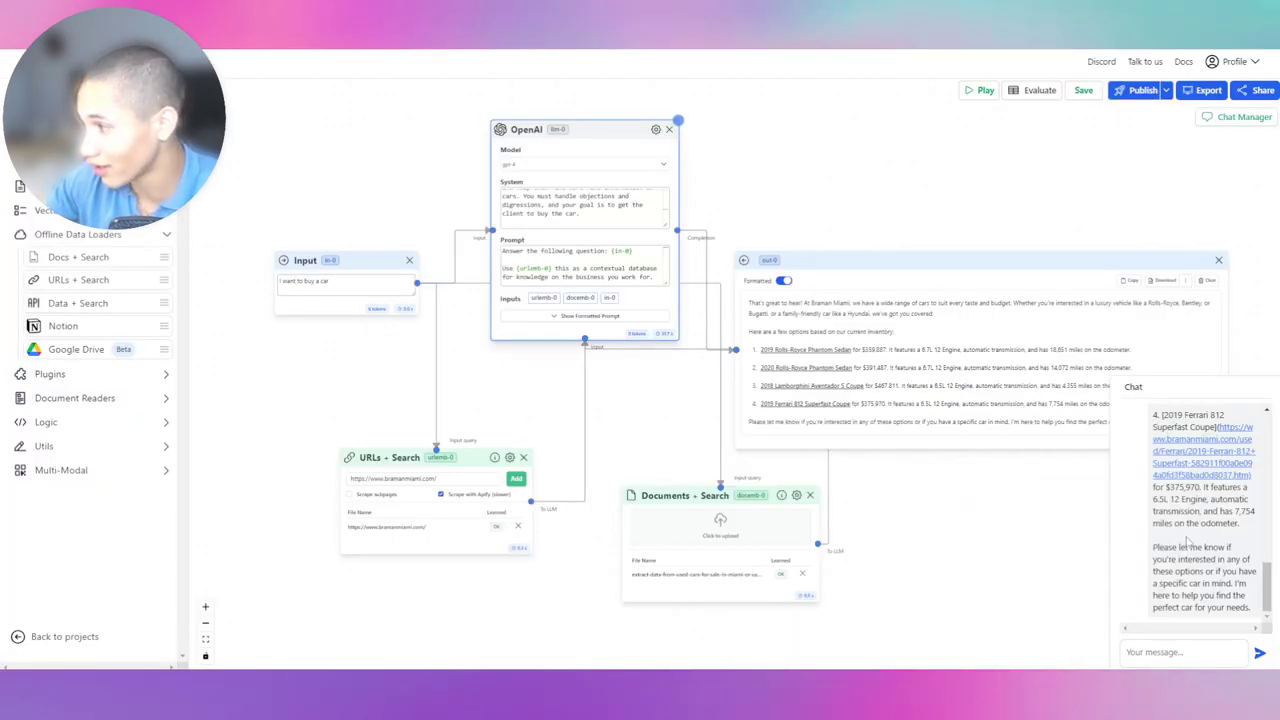
Step: Review the chatbot's four-car answer in the Output node and scroll back through the chat
click(833, 360)
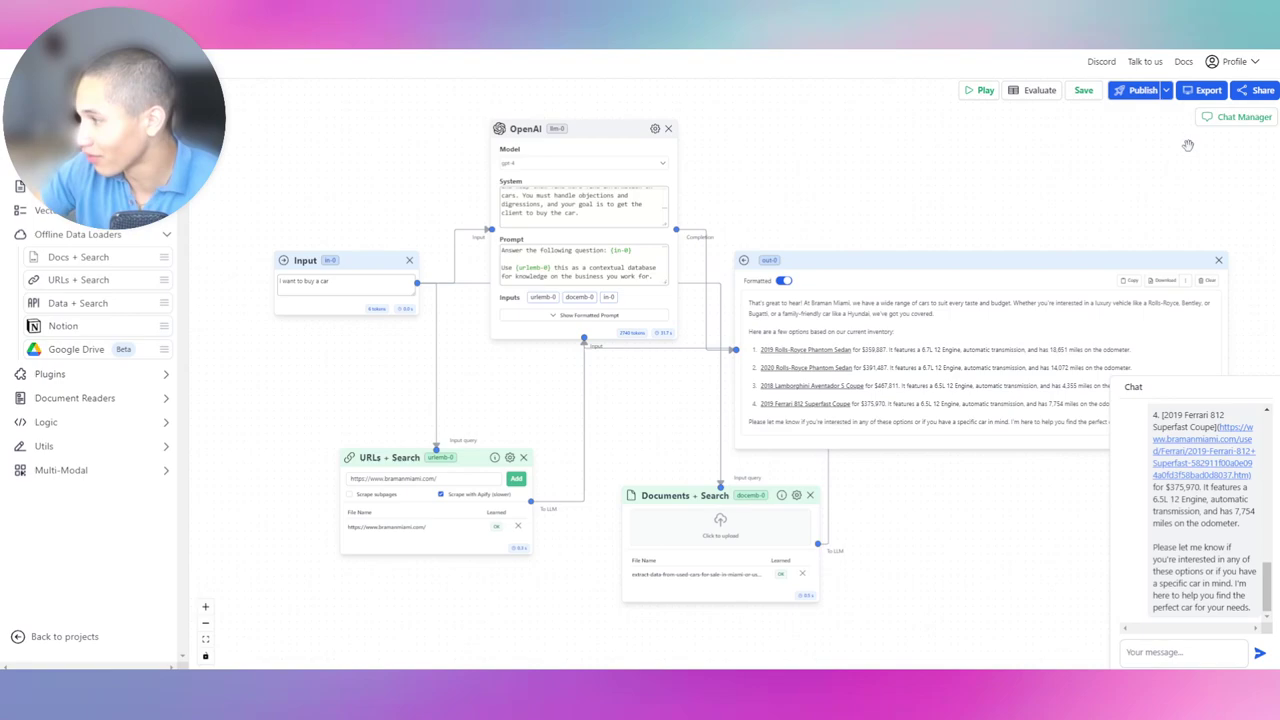
scroll(1200, 510, up, 5)
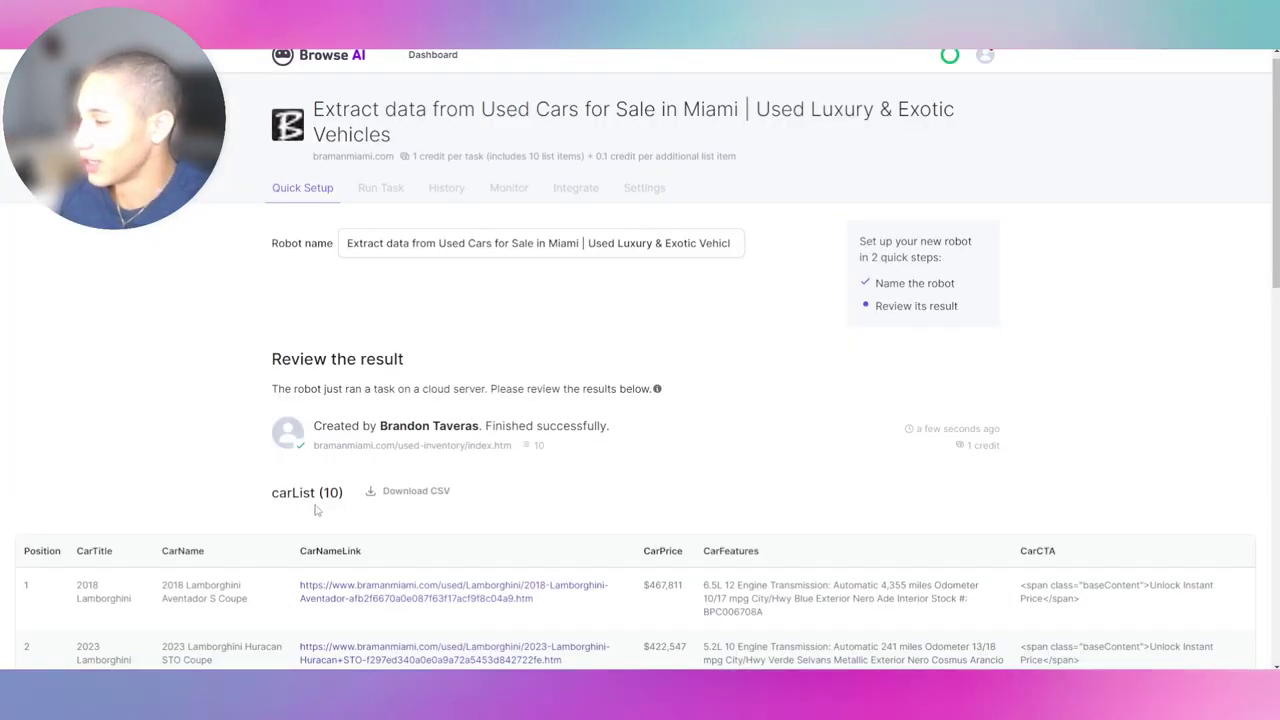
Step: Check the downloaded car-list CSV, then bring the Stack AI flow and its Output node back into view
click(1090, 35)
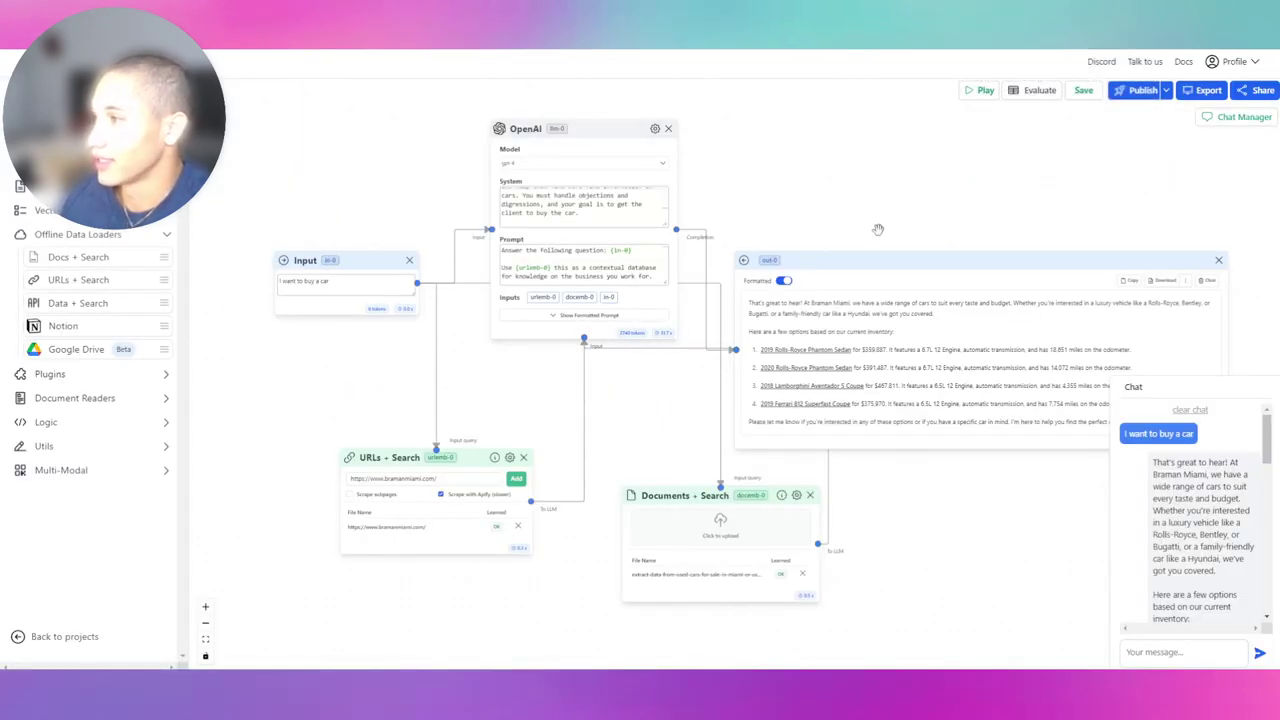
drag(877, 226, 737, 198)
click(737, 207)
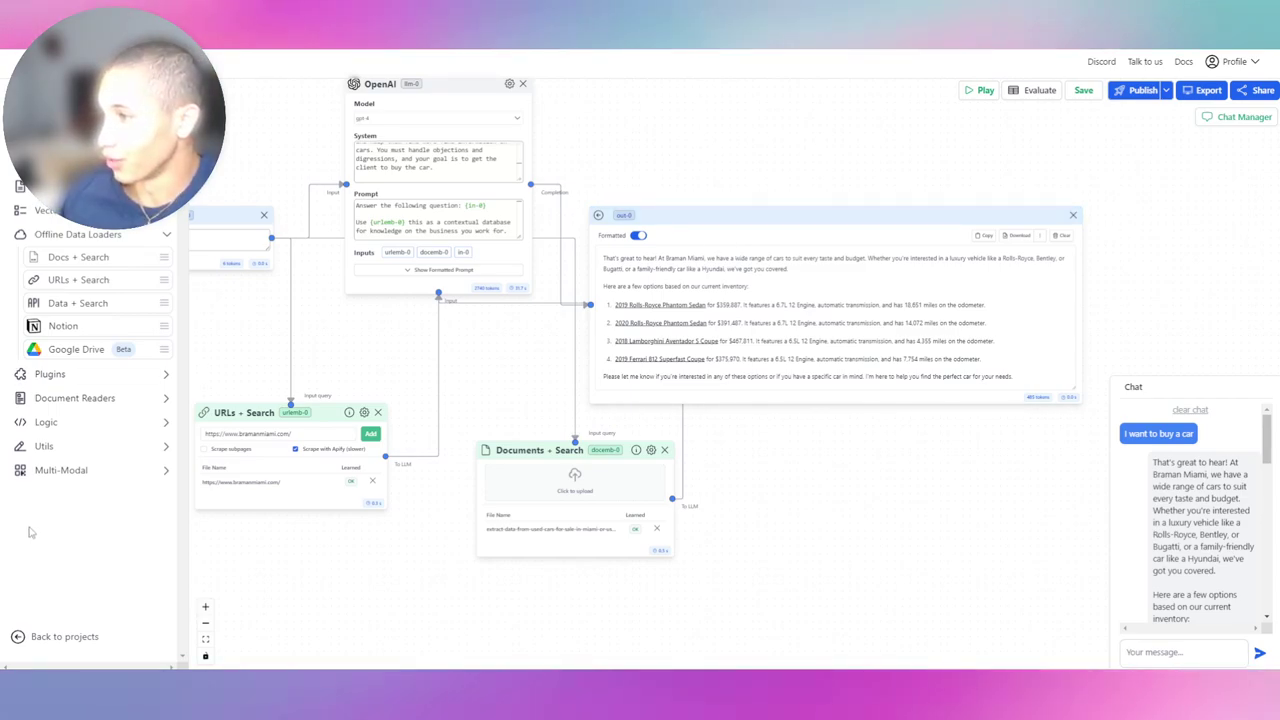
scroll(1196, 540, down, 5)
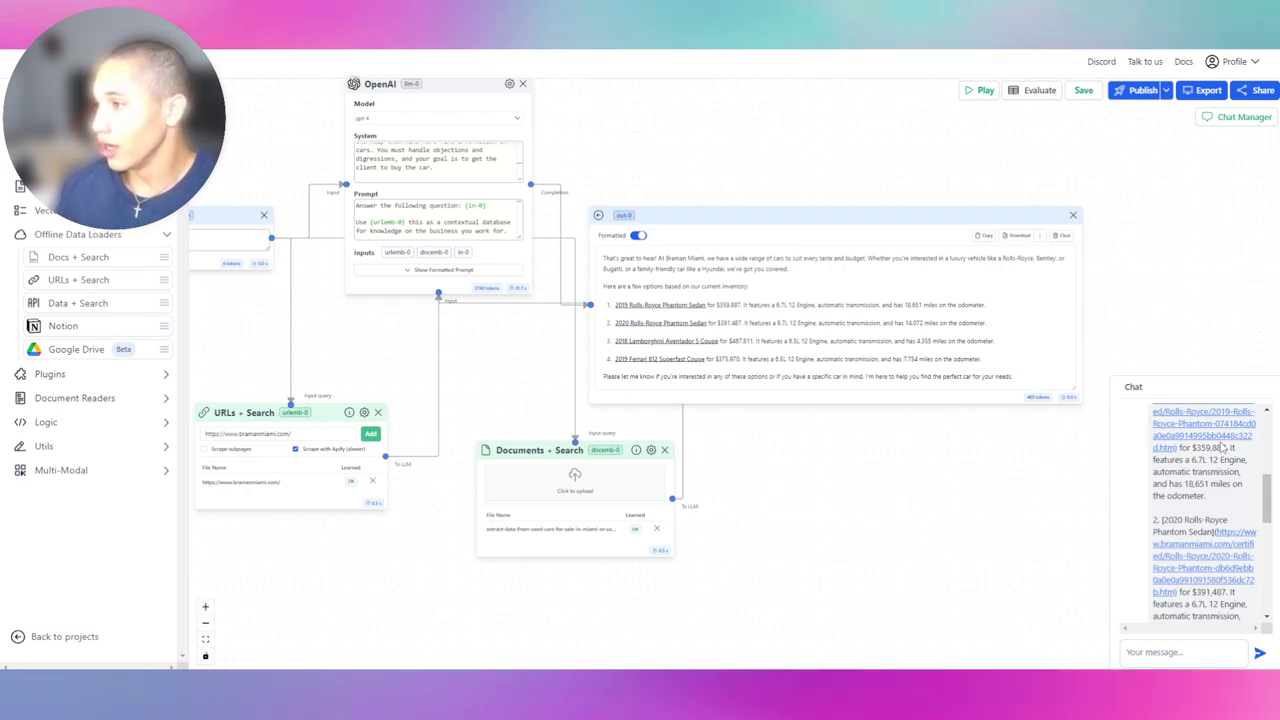
drag(644, 171, 744, 196)
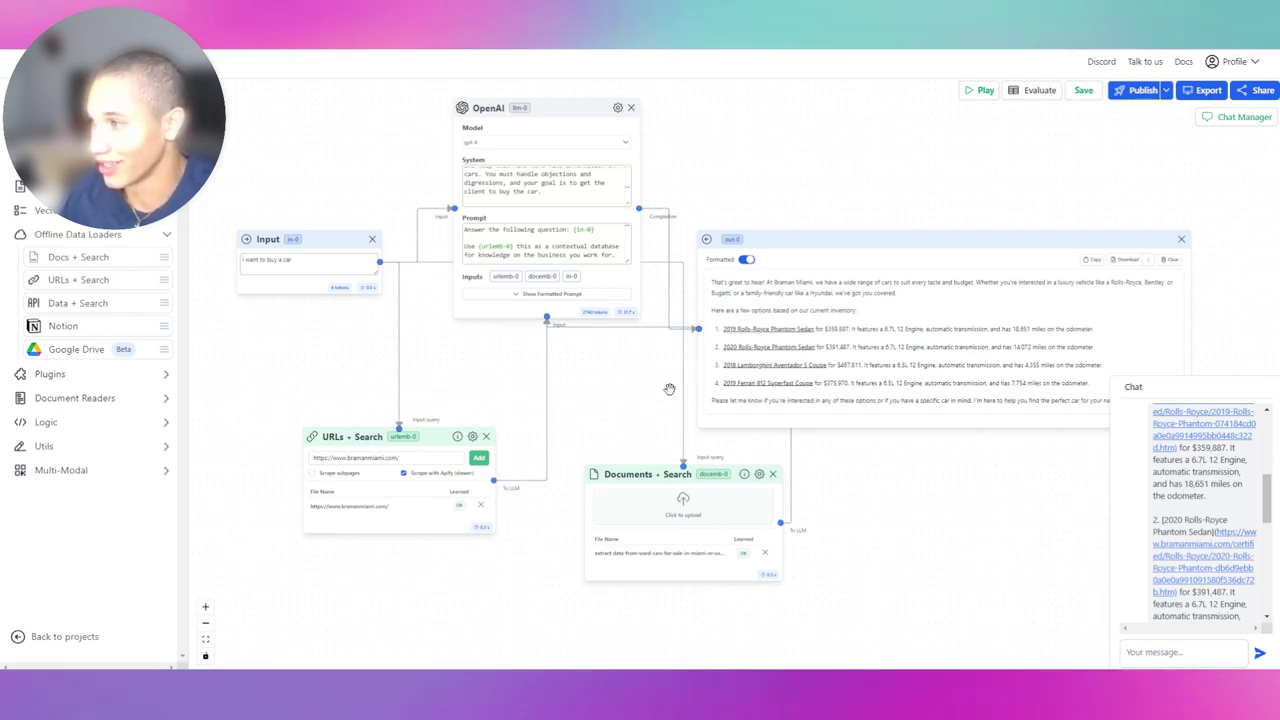
scroll(1200, 520, down, 4)
Step: Ask the chatbot for more information about the third option, the Lamborghini
click(1162, 592)
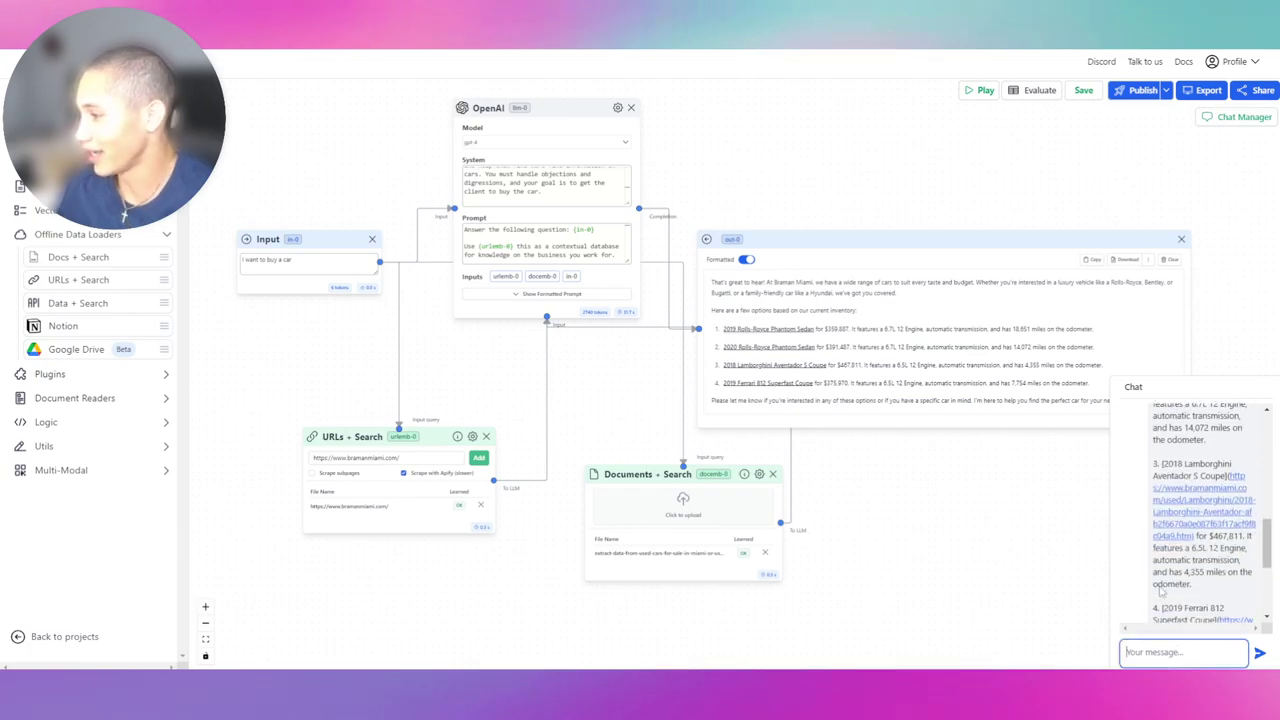
text(I want to ge)
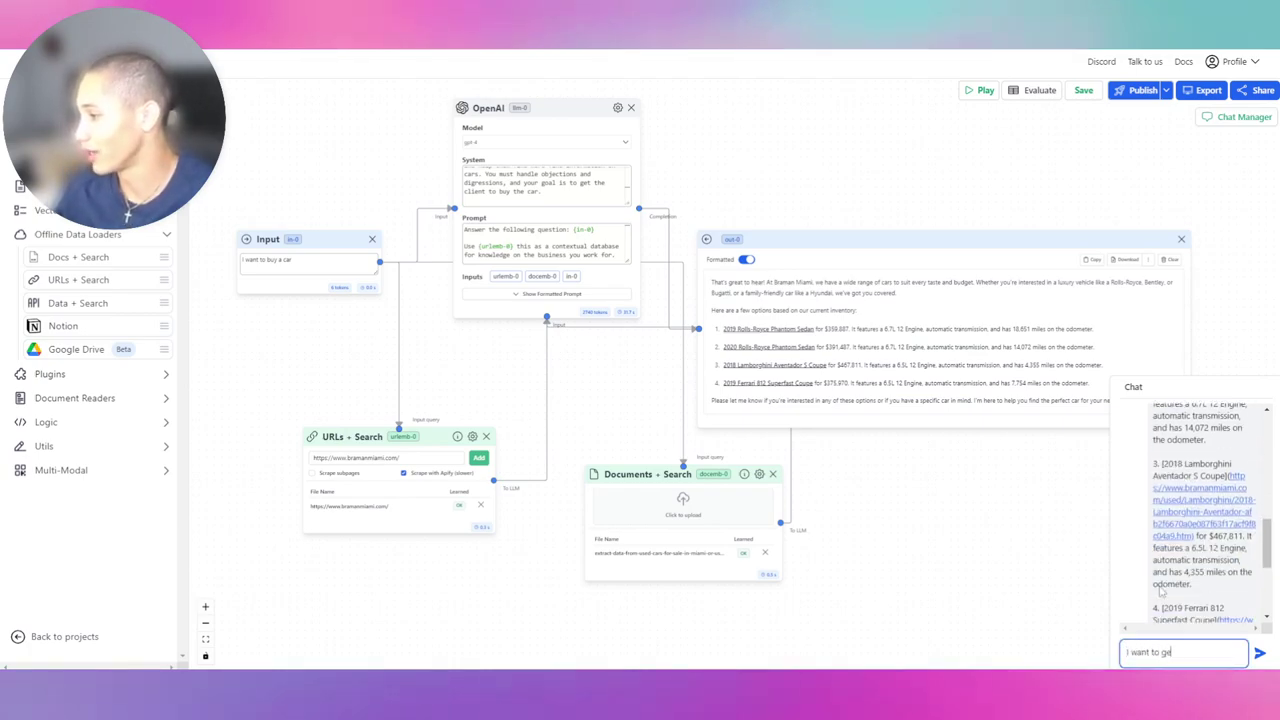
text(t more info on)
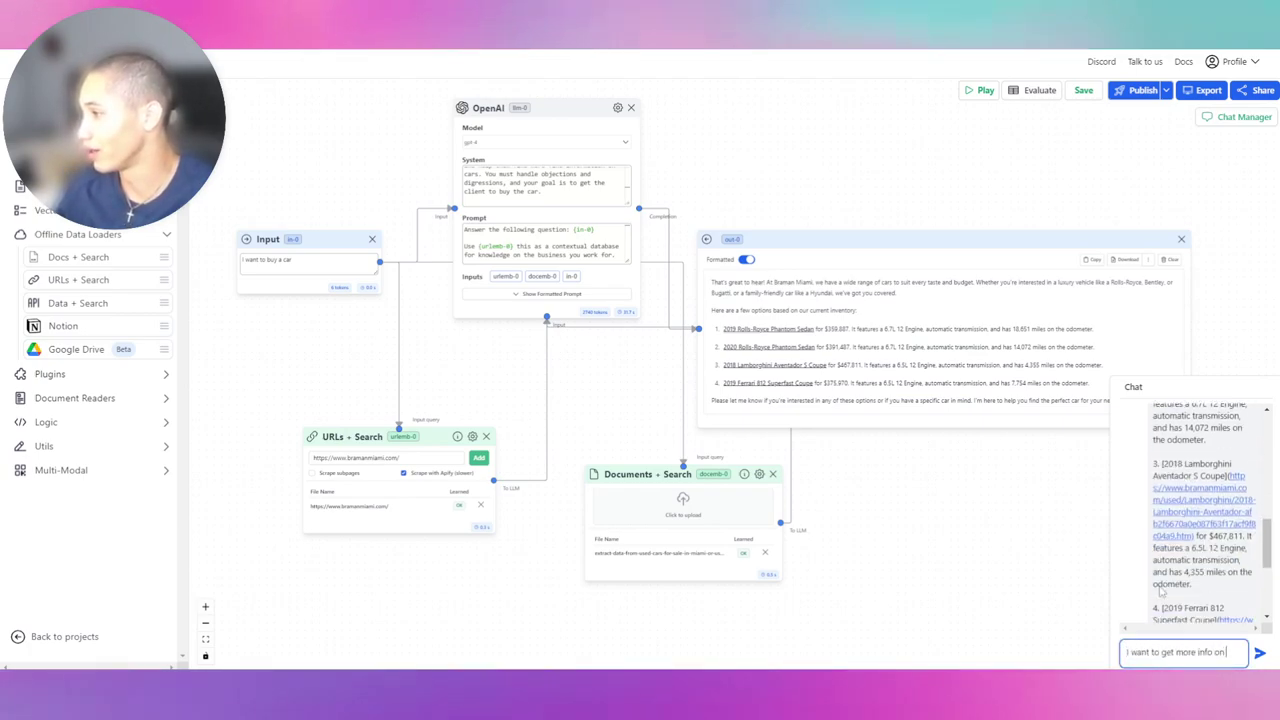
text( the third option, wh)
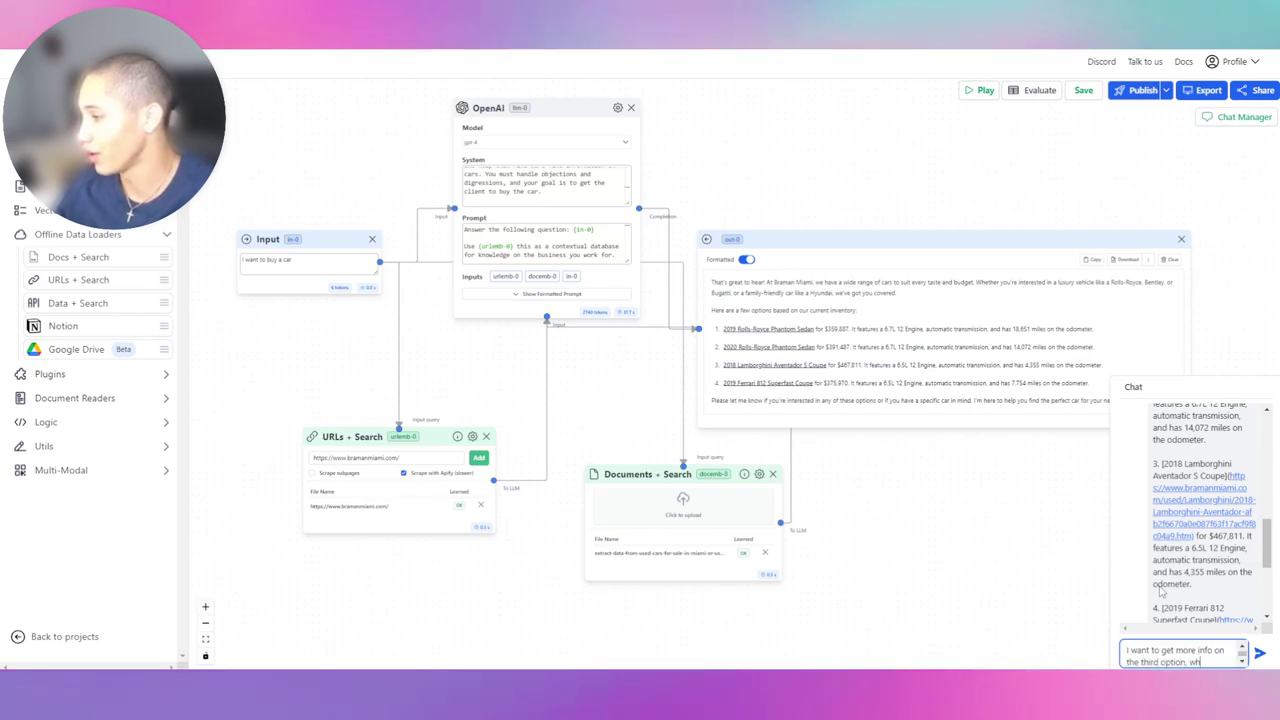
text(at else can)
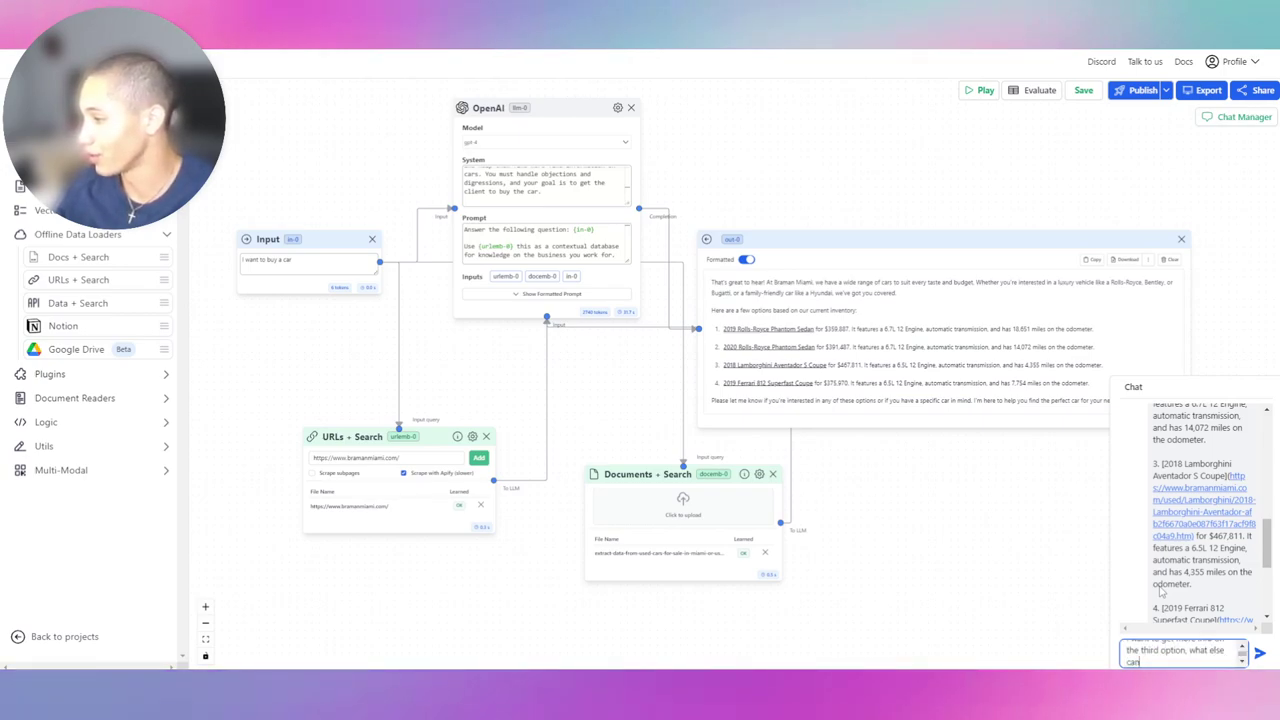
text( you tell me about)
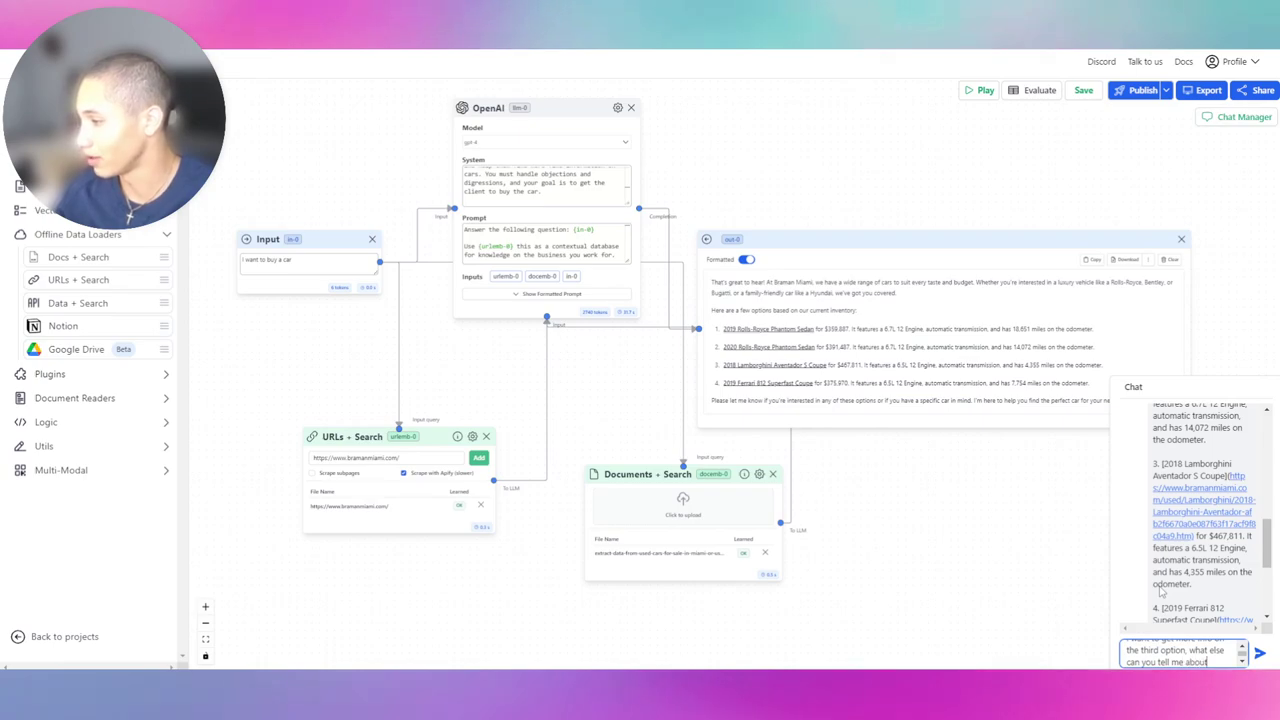
text( the lamobr)
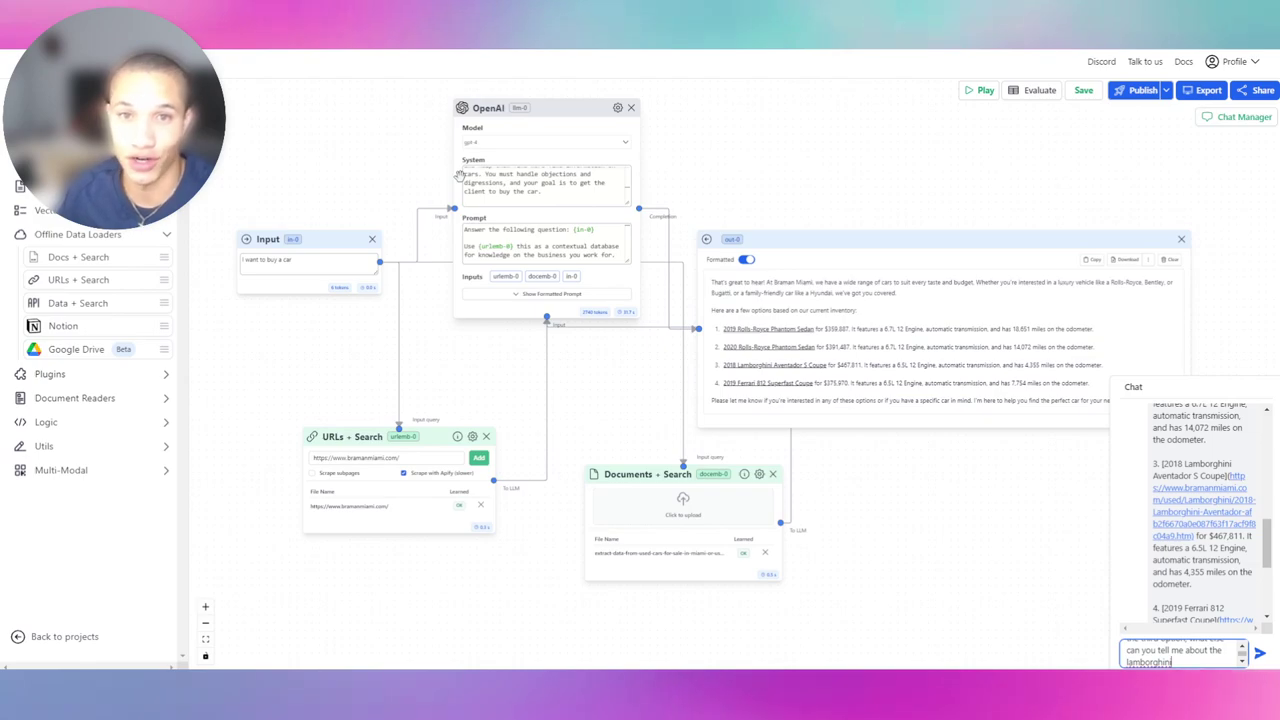
key(Return)
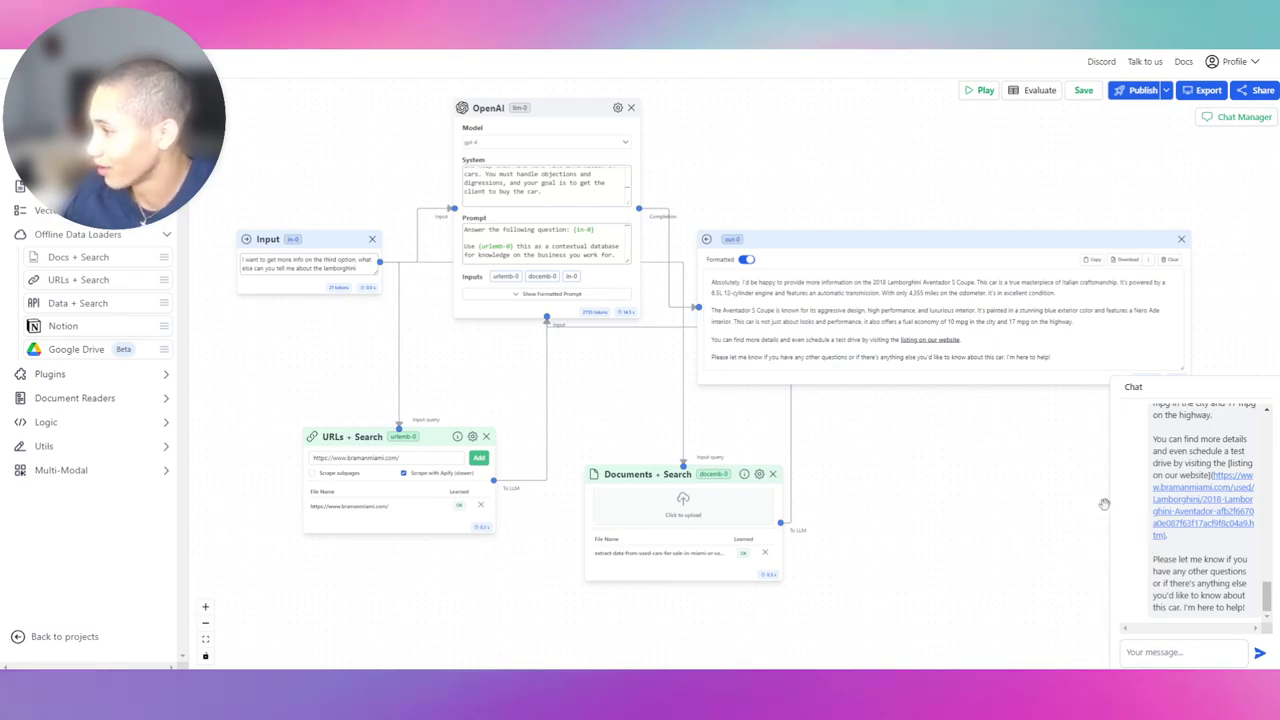
scroll(1192, 461, up, 5)
scroll(1185, 480, up, 1)
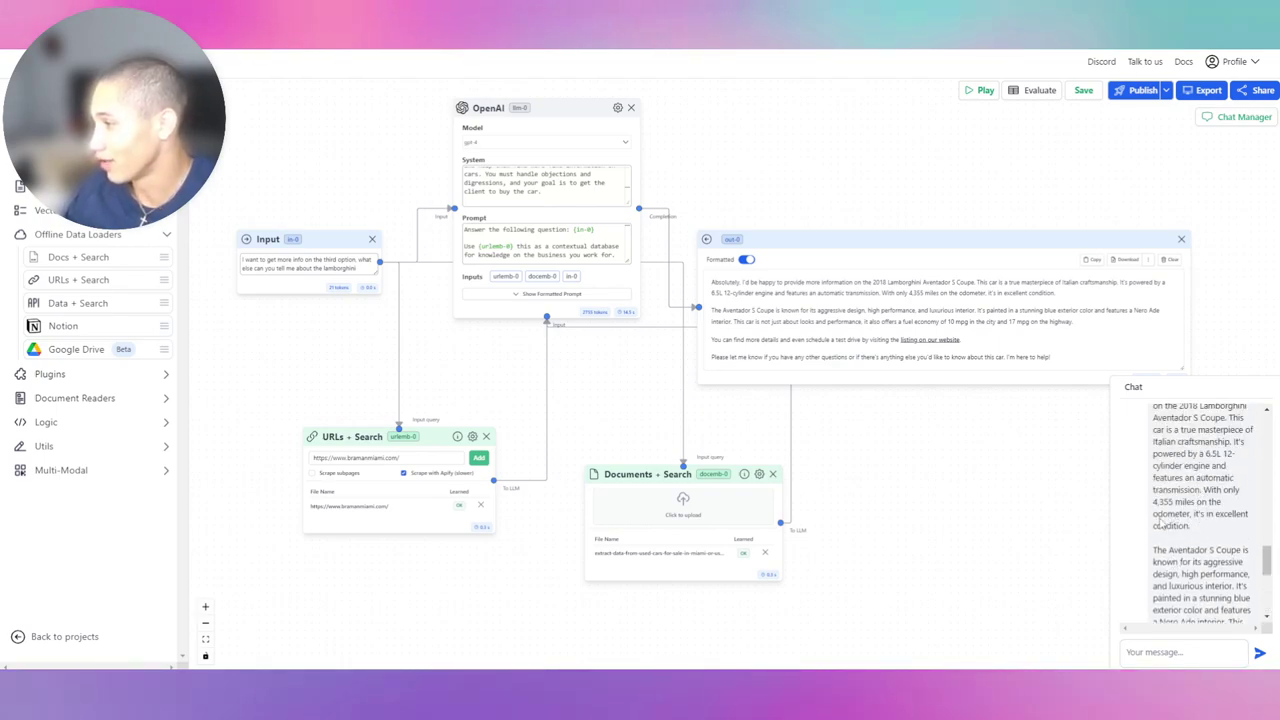